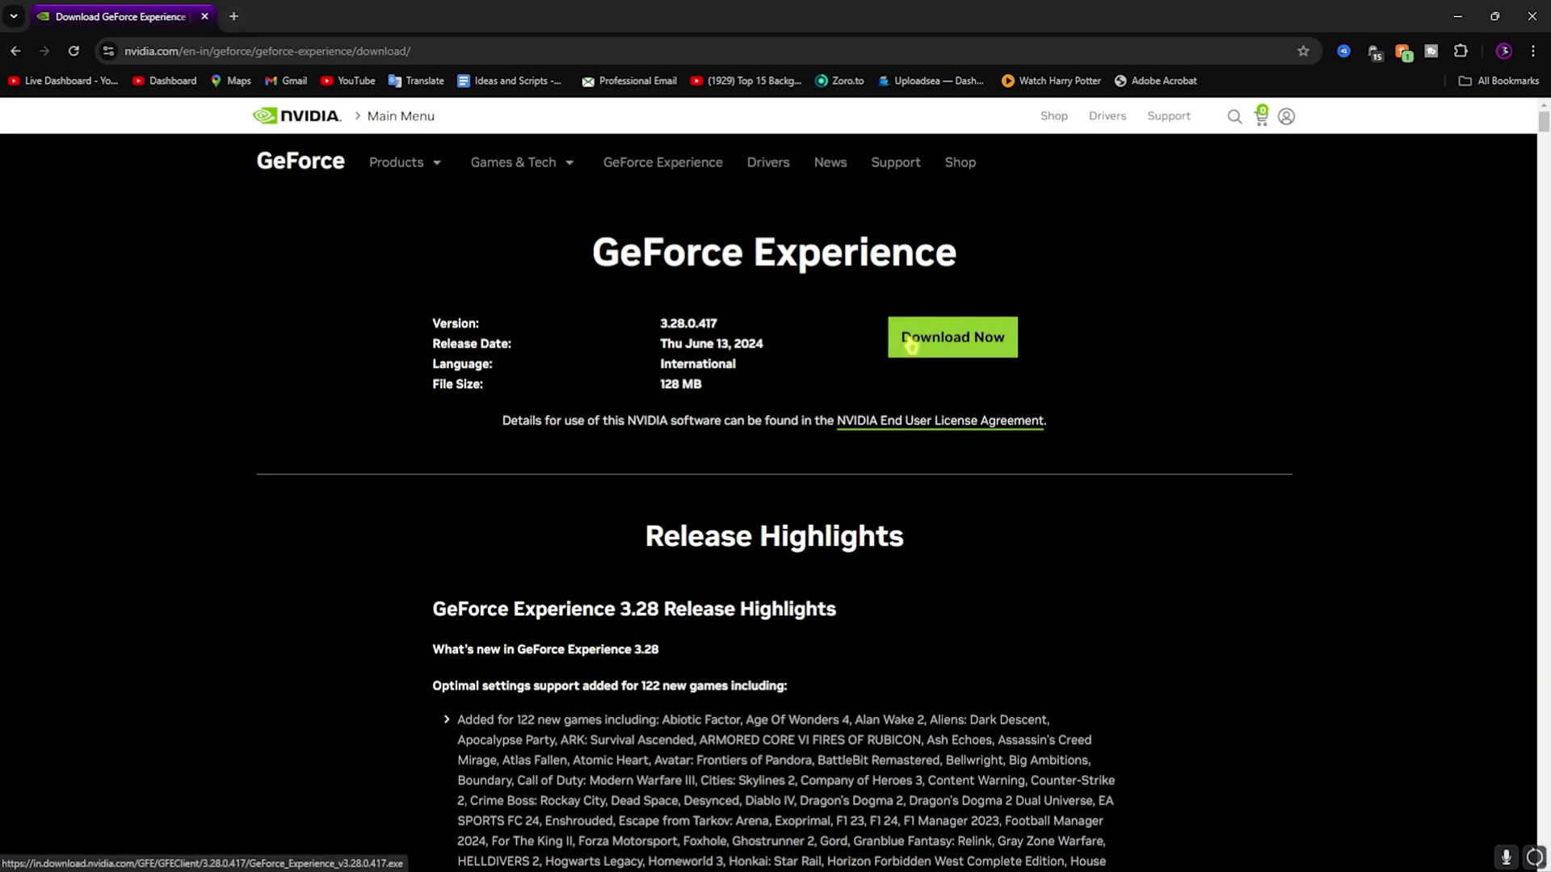
Step: Minimize Chrome on the GeForce Experience download page to reveal the desktop
{"action": "left_click", "coordinate": [1445, 17]}
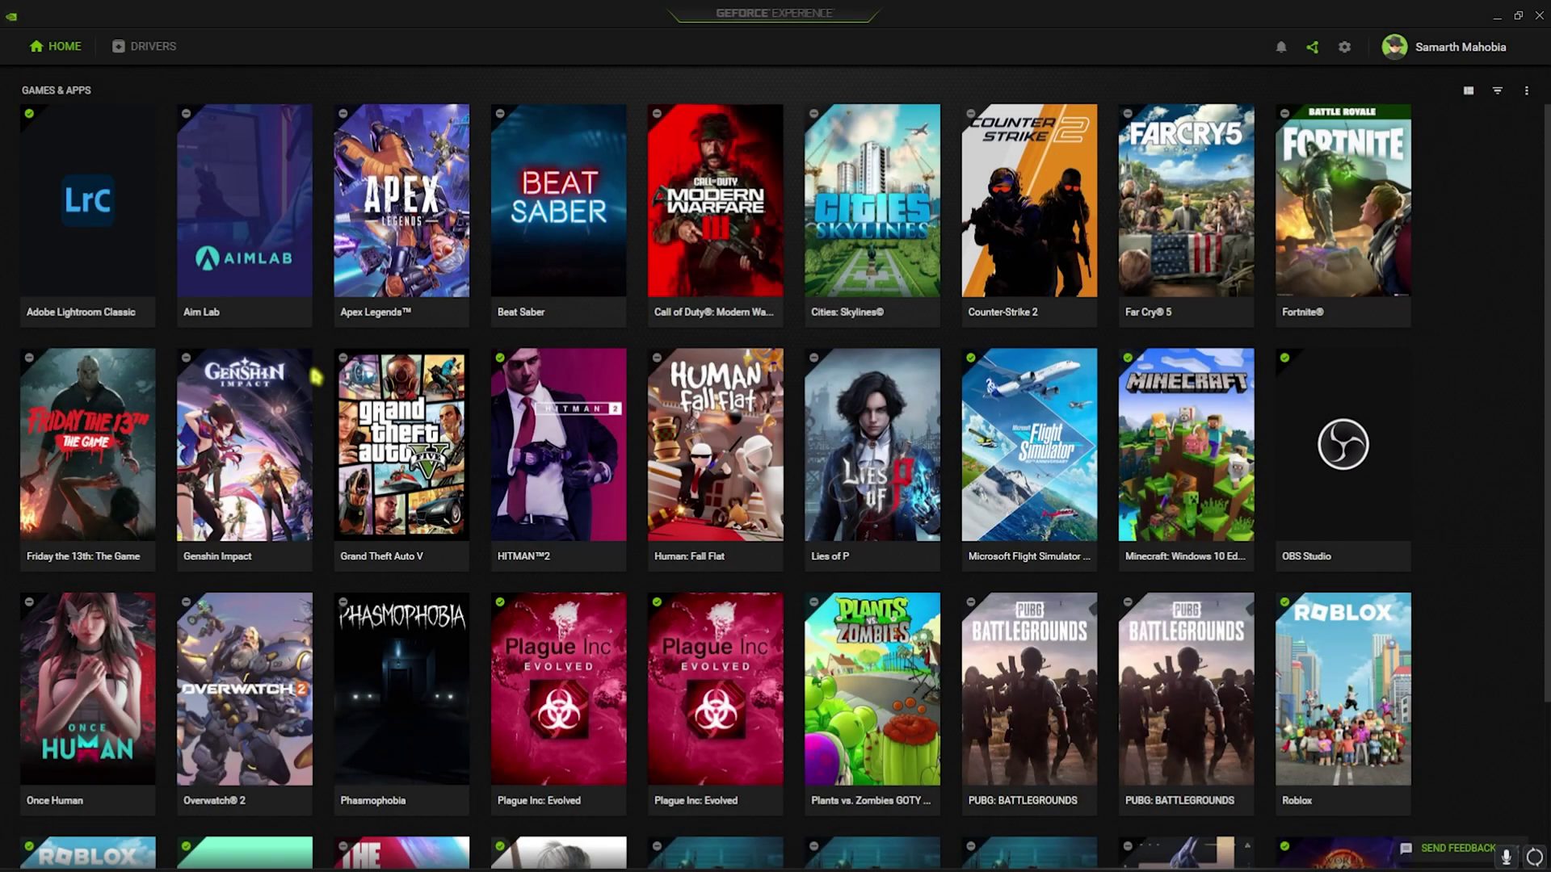
Step: Keep Game Ready Driver as the driver type with 565.90 confirmed latest, then minimize GeForce Experience
{"action": "left_click", "coordinate": [141, 47]}
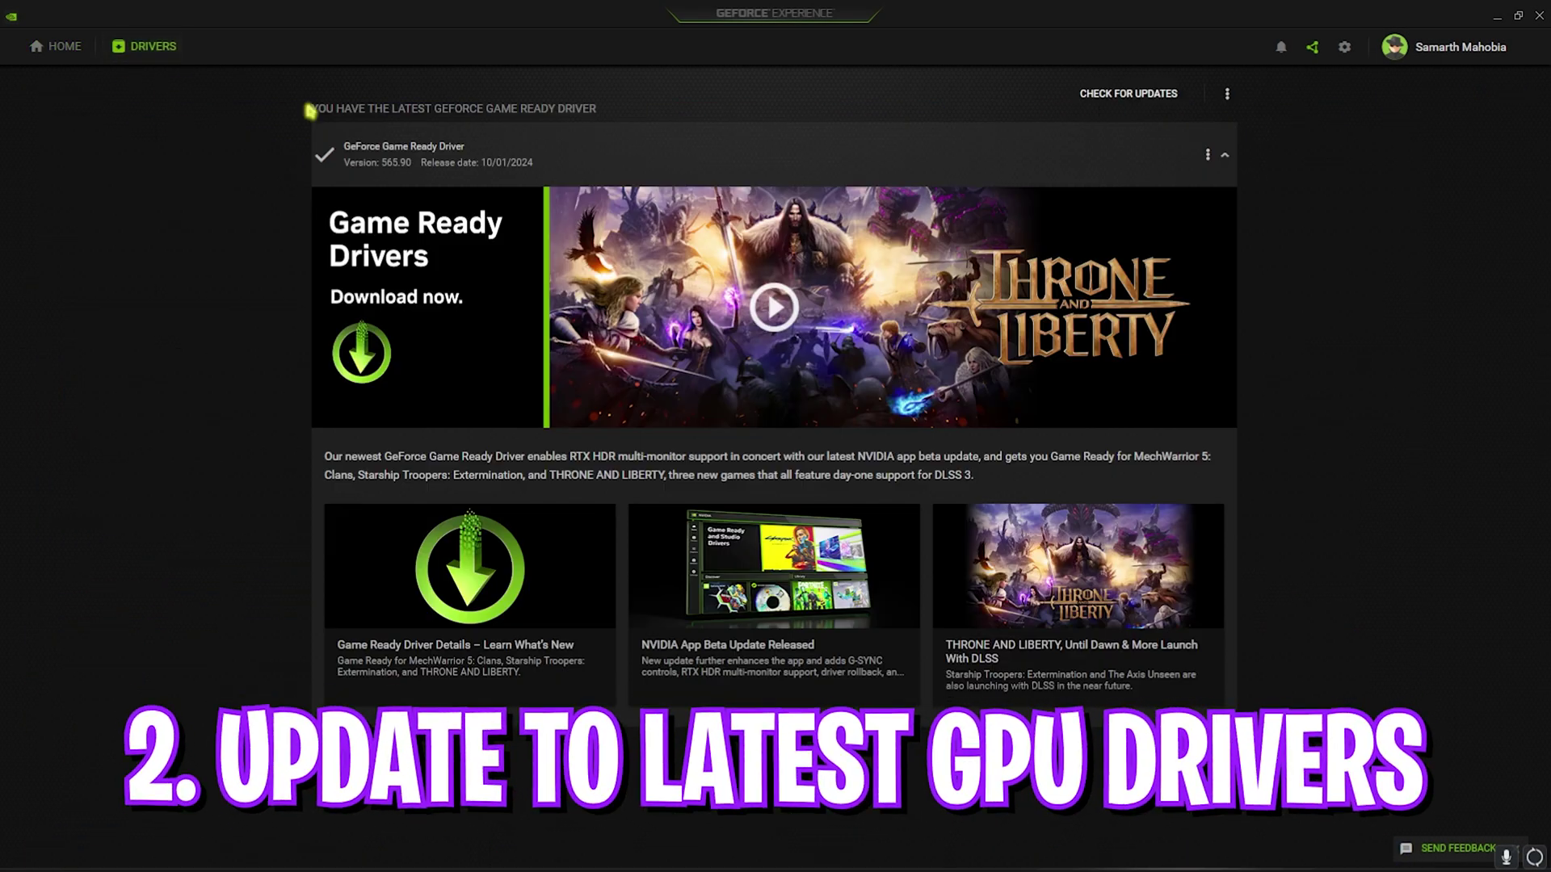
{"action": "left_click", "coordinate": [1227, 94]}
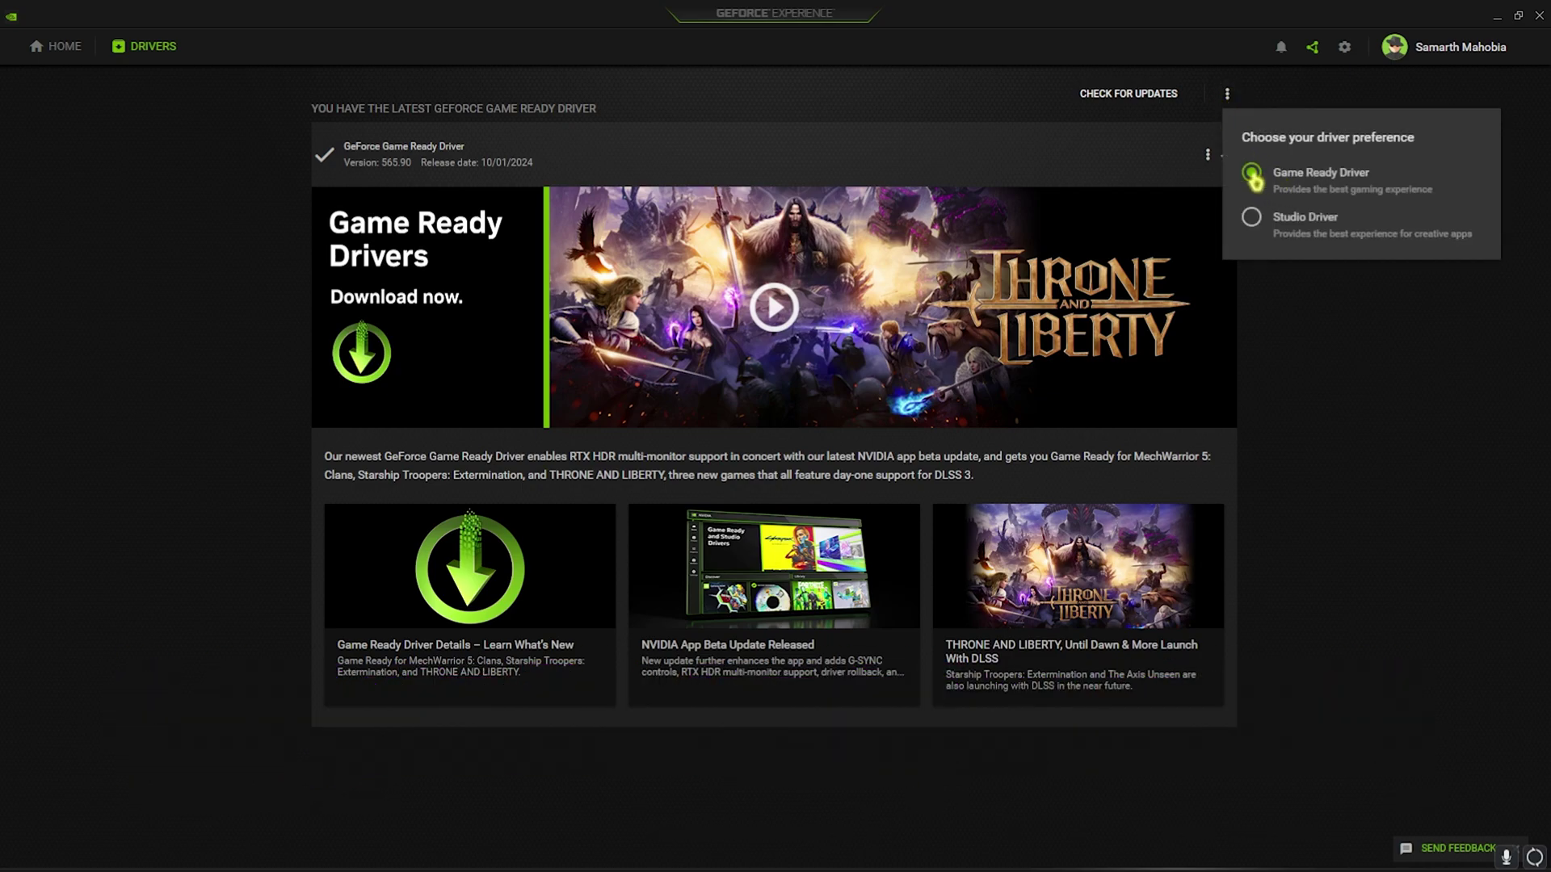
{"action": "left_click", "coordinate": [1254, 178]}
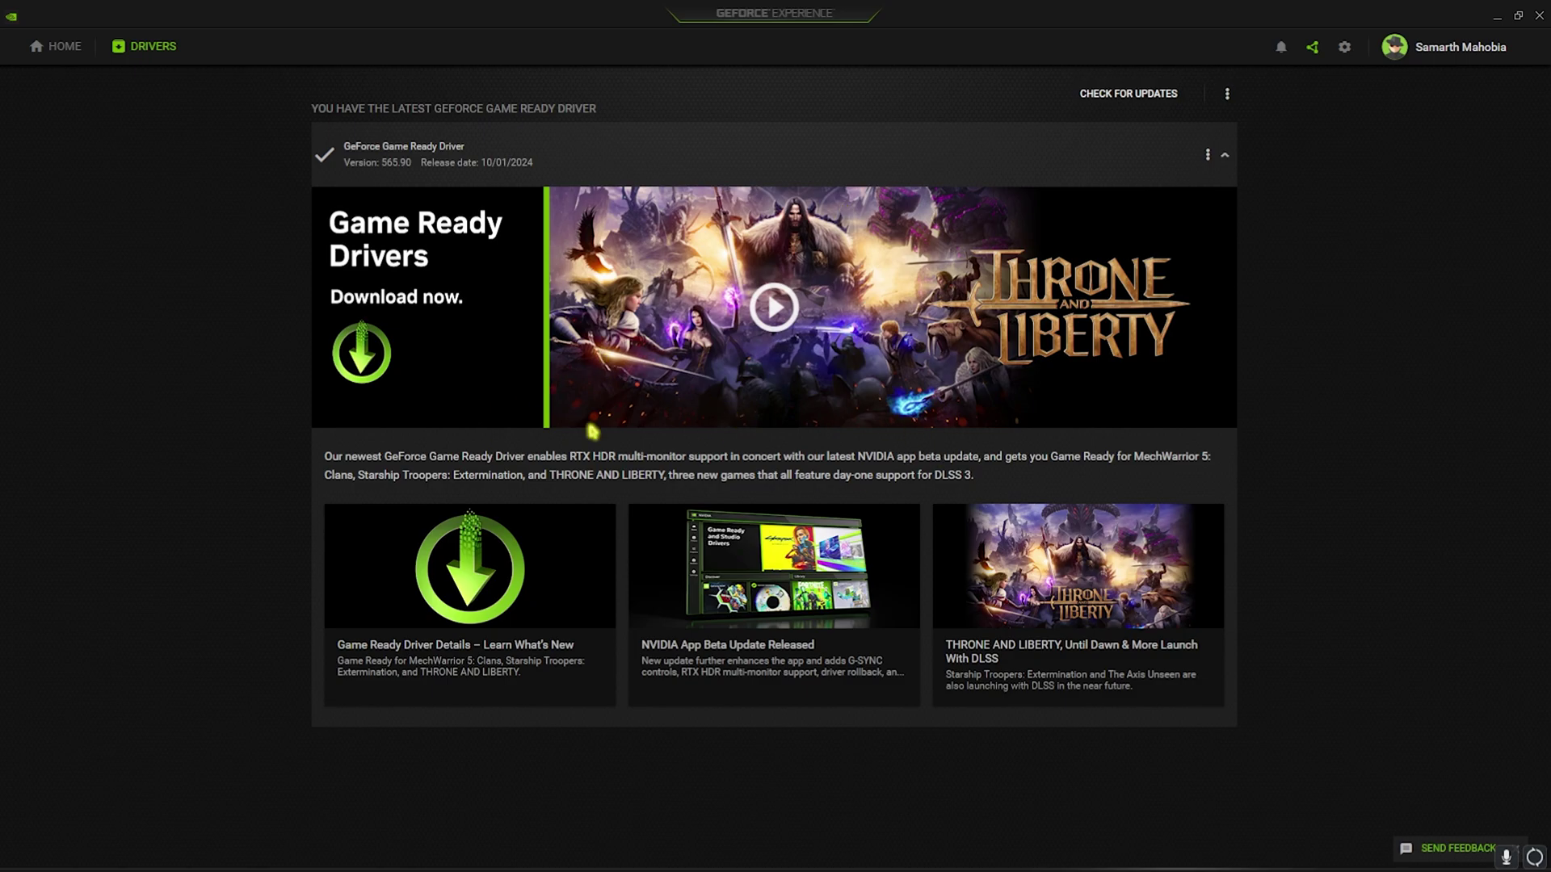
{"action": "left_click", "coordinate": [1497, 15]}
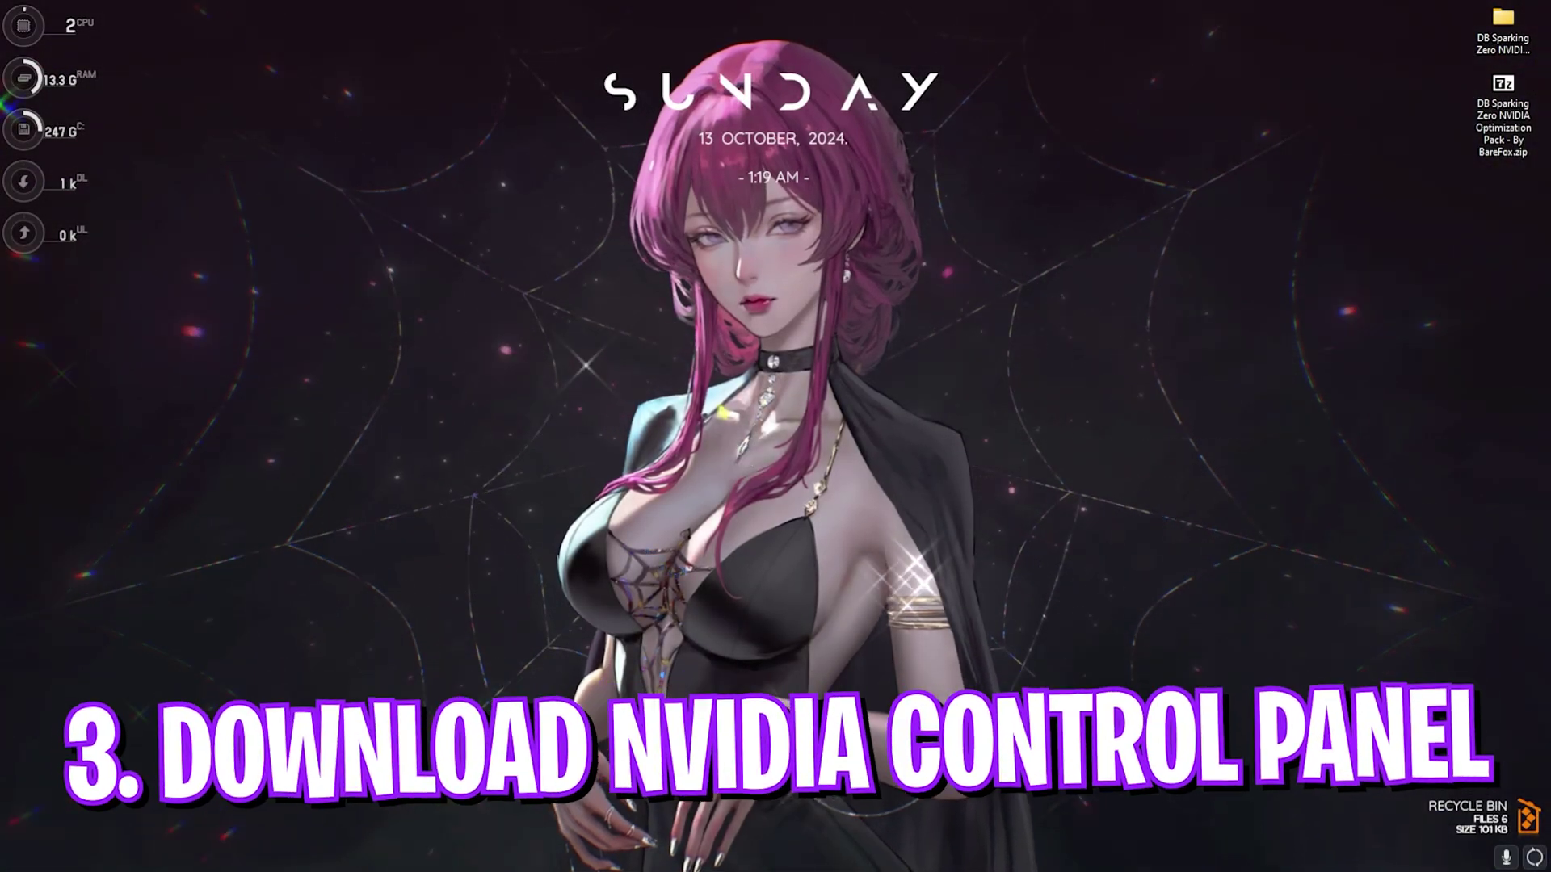
Step: Search 'Nvidia' in Microsoft Store and launch the NVIDIA Control Panel app
{"action": "key", "text": "super"}
{"action": "left_click", "coordinate": [582, 350]}
{"action": "left_click", "coordinate": [644, 24]}
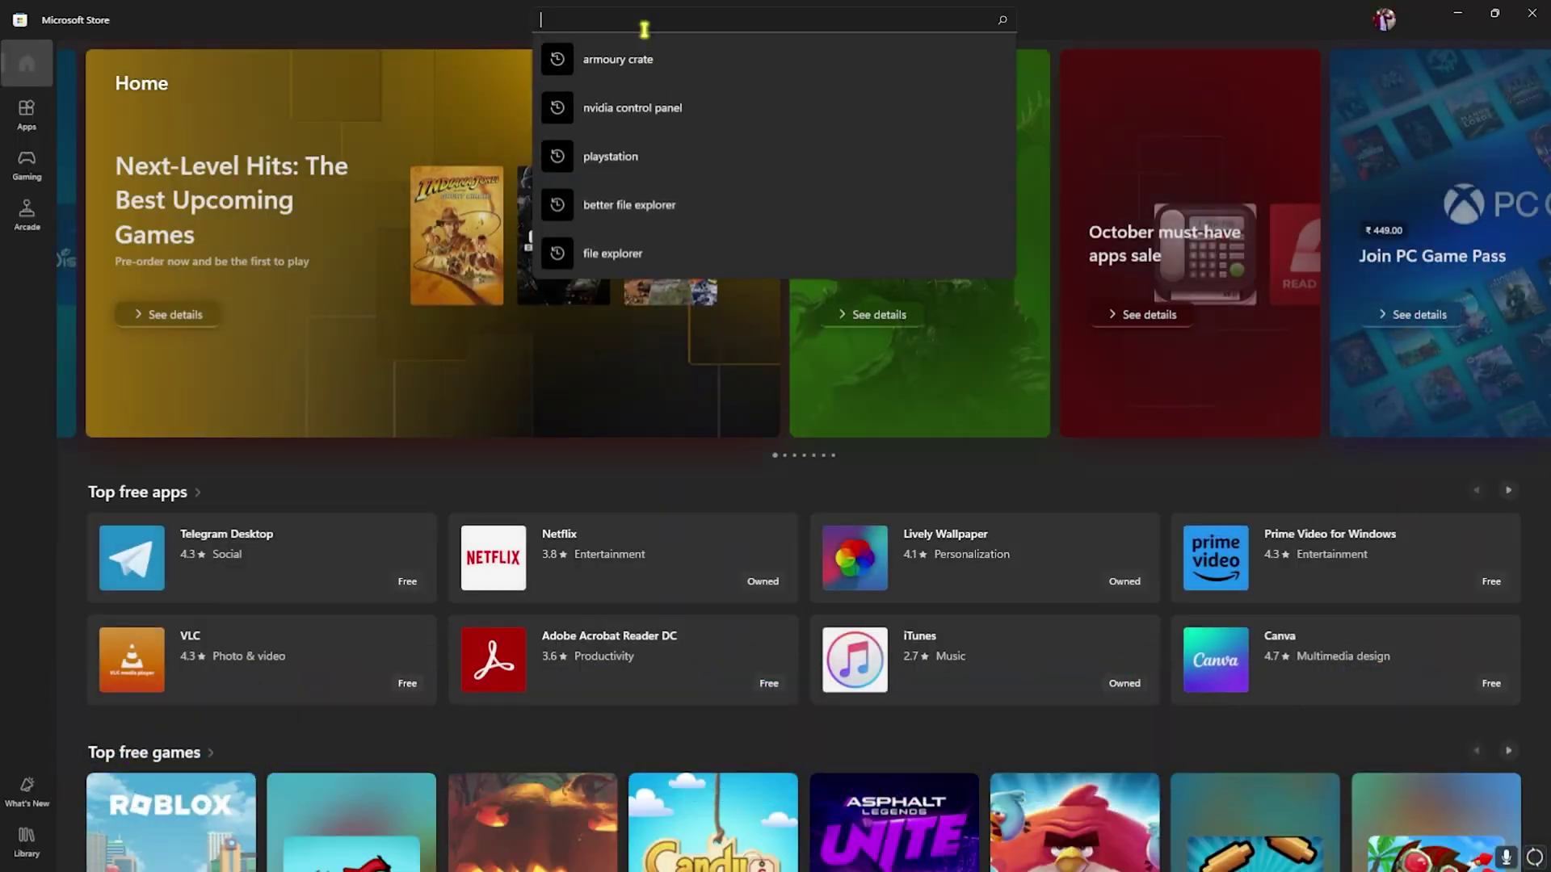
{"action": "type", "text": "Nvidia"}
{"action": "left_click", "coordinate": [614, 59]}
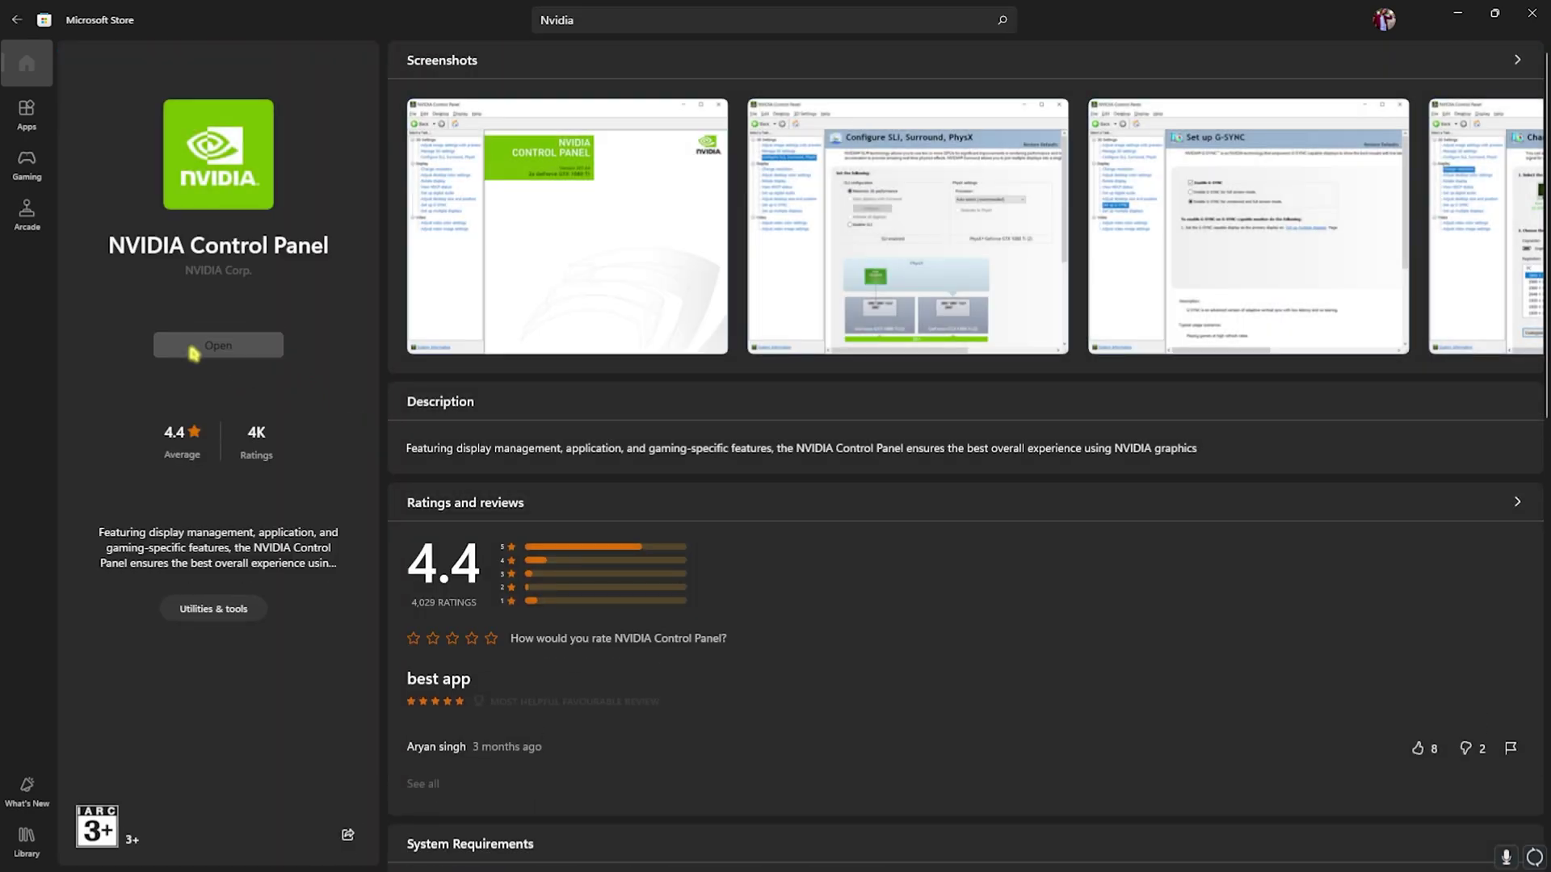
{"action": "left_click", "coordinate": [195, 349]}
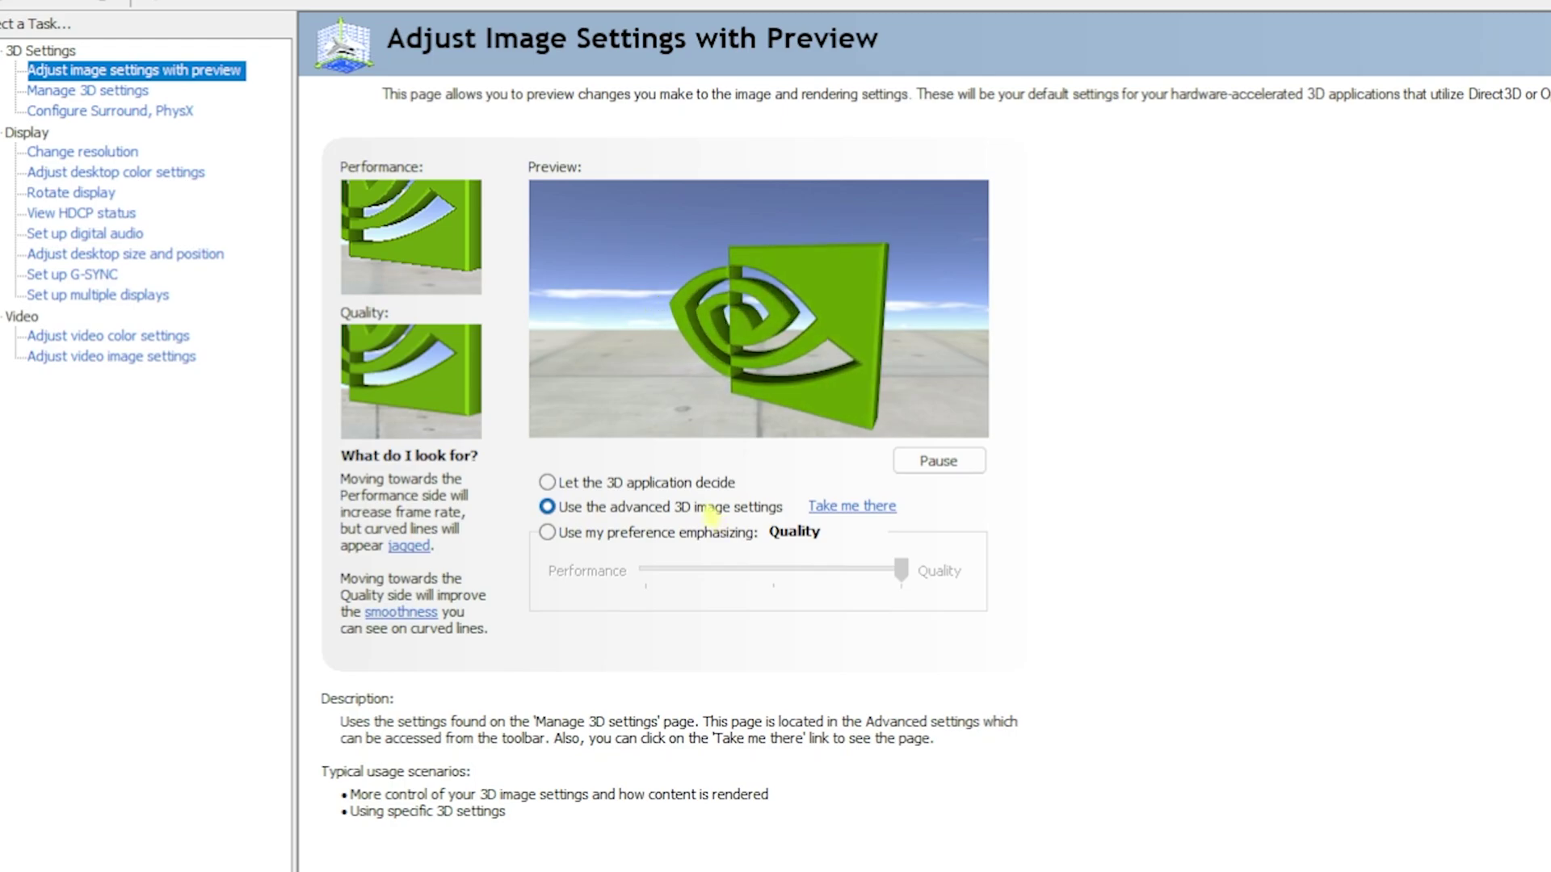
Step: Add SparkingZERO.exe as a custom program under Manage 3D Settings > Program Settings
{"action": "left_click", "coordinate": [848, 506]}
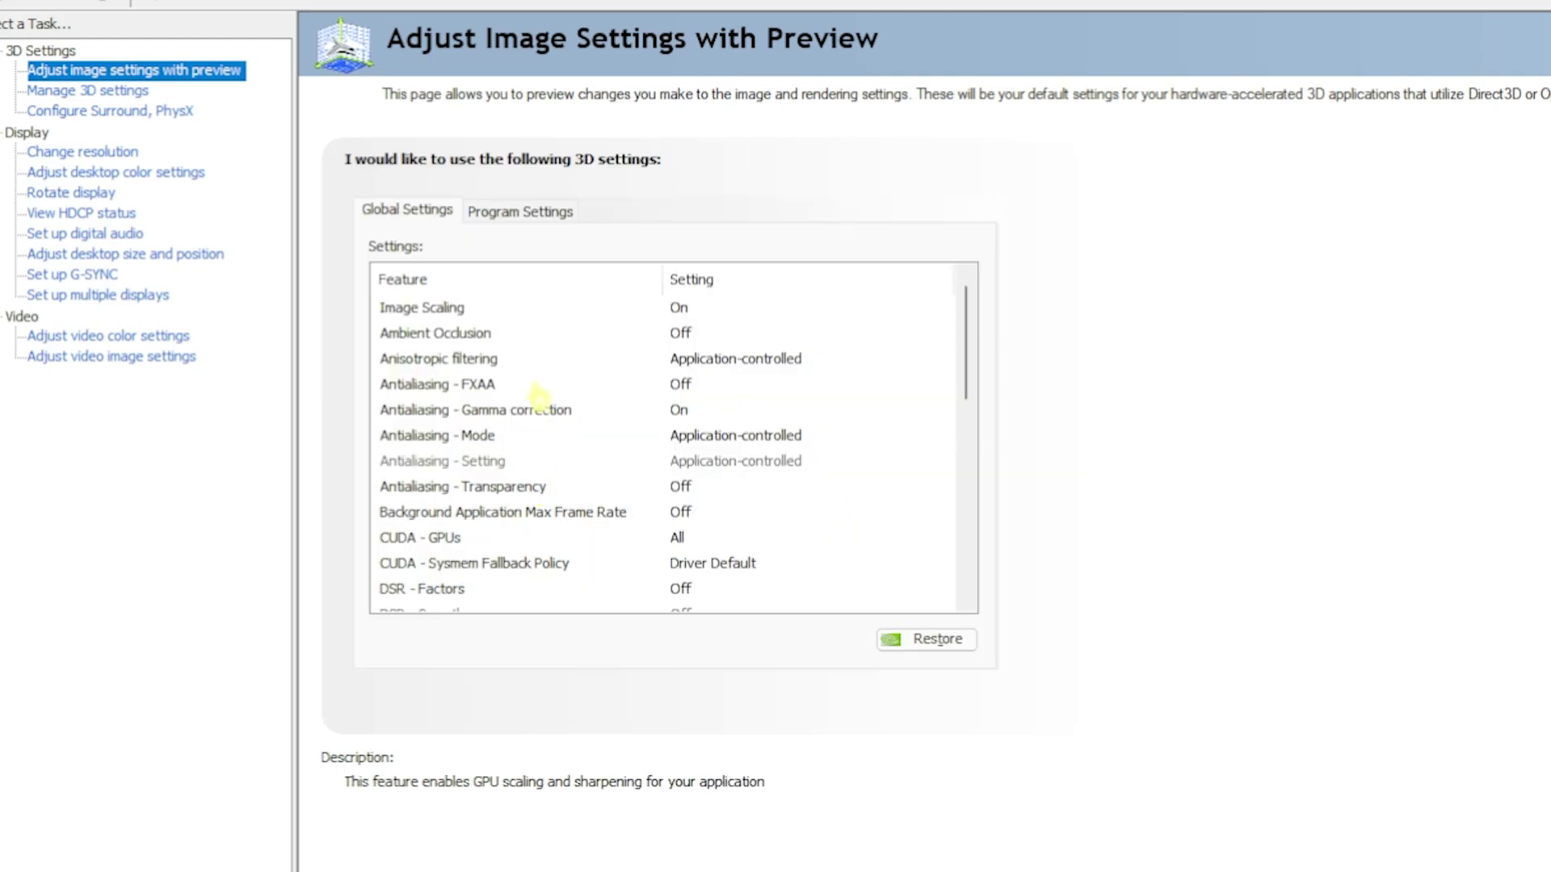
{"action": "left_click", "coordinate": [491, 215]}
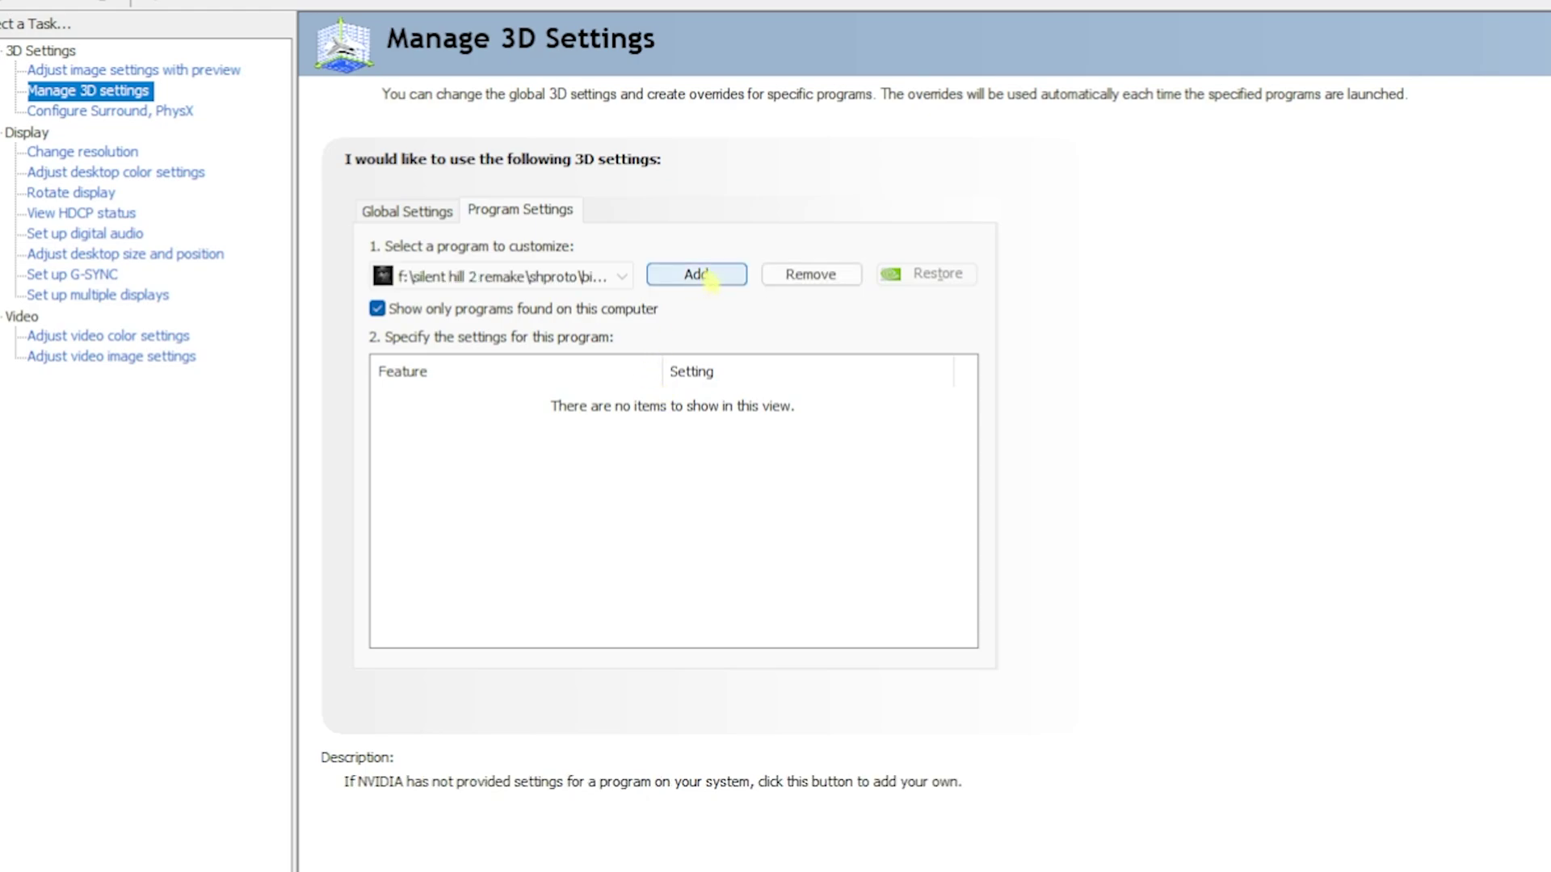
{"action": "left_click", "coordinate": [711, 279]}
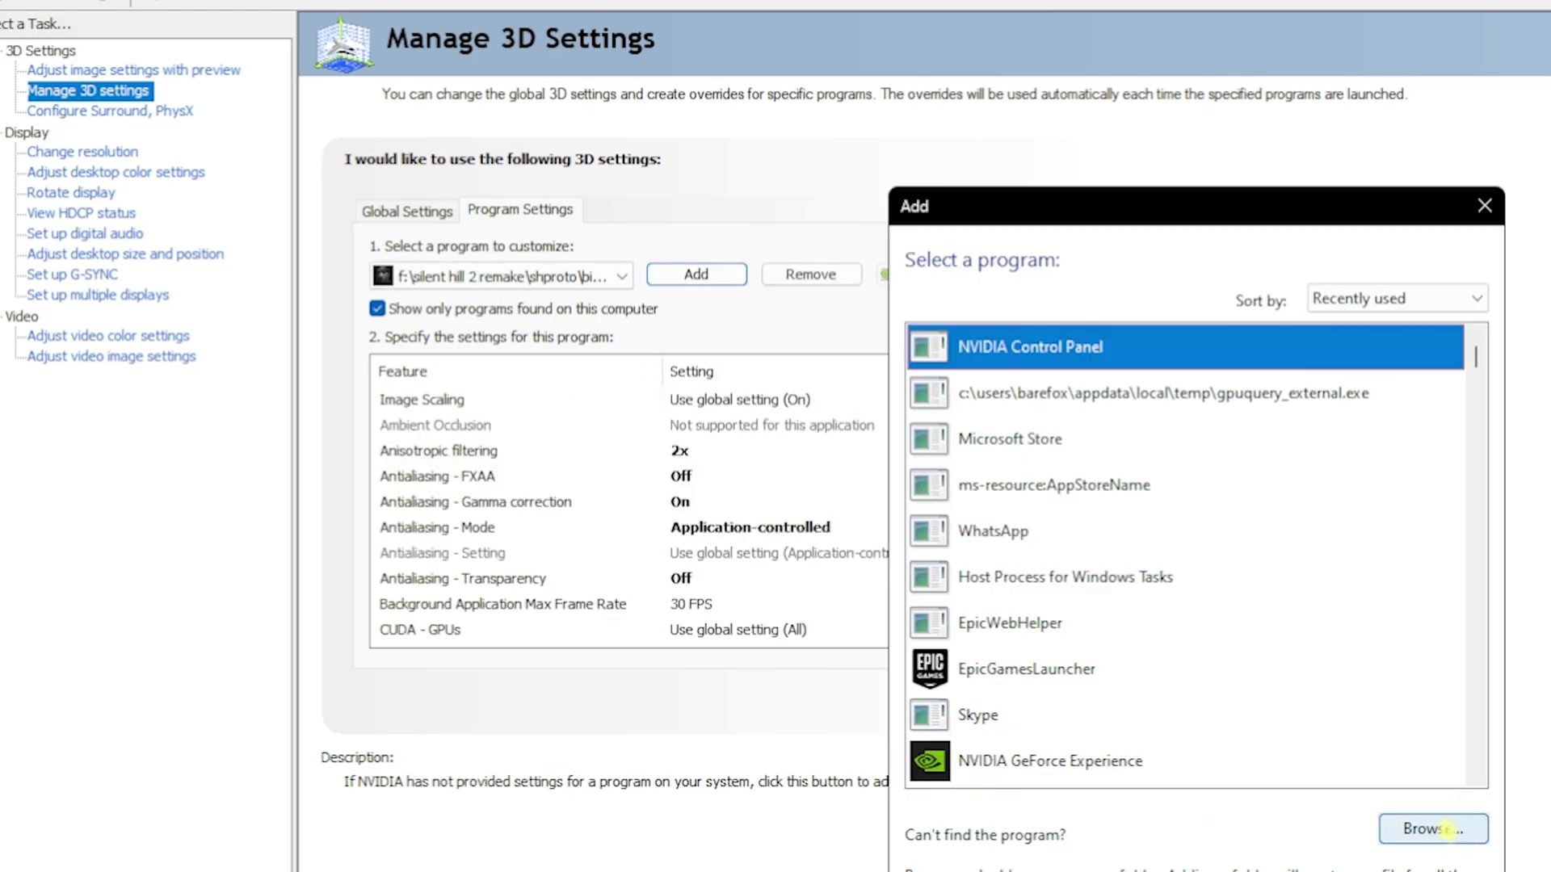
{"action": "left_click", "coordinate": [1446, 830]}
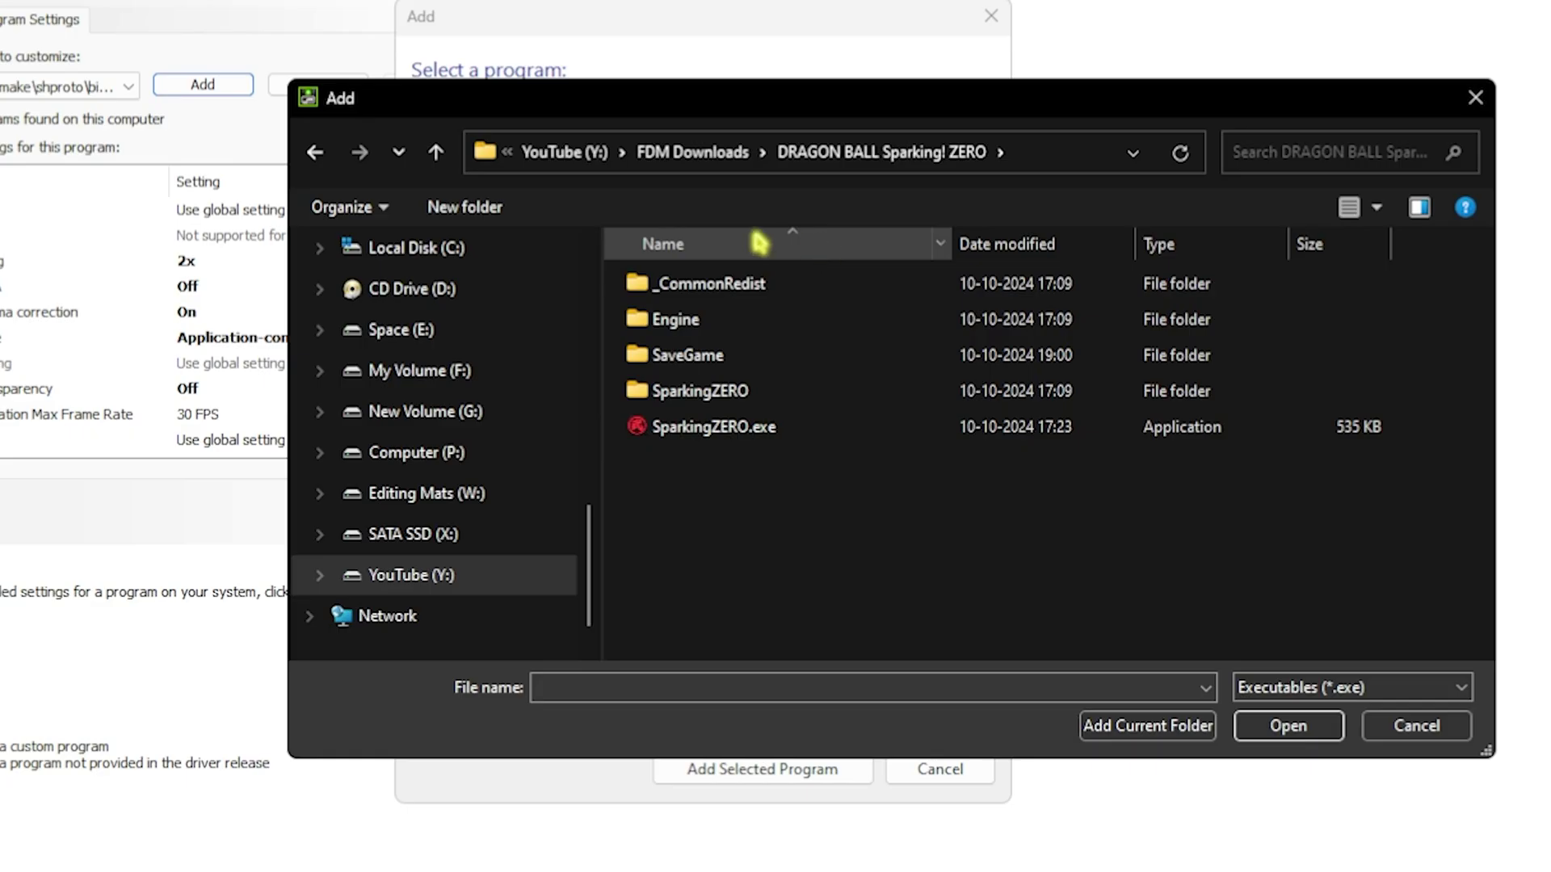
{"action": "left_click", "coordinate": [717, 428]}
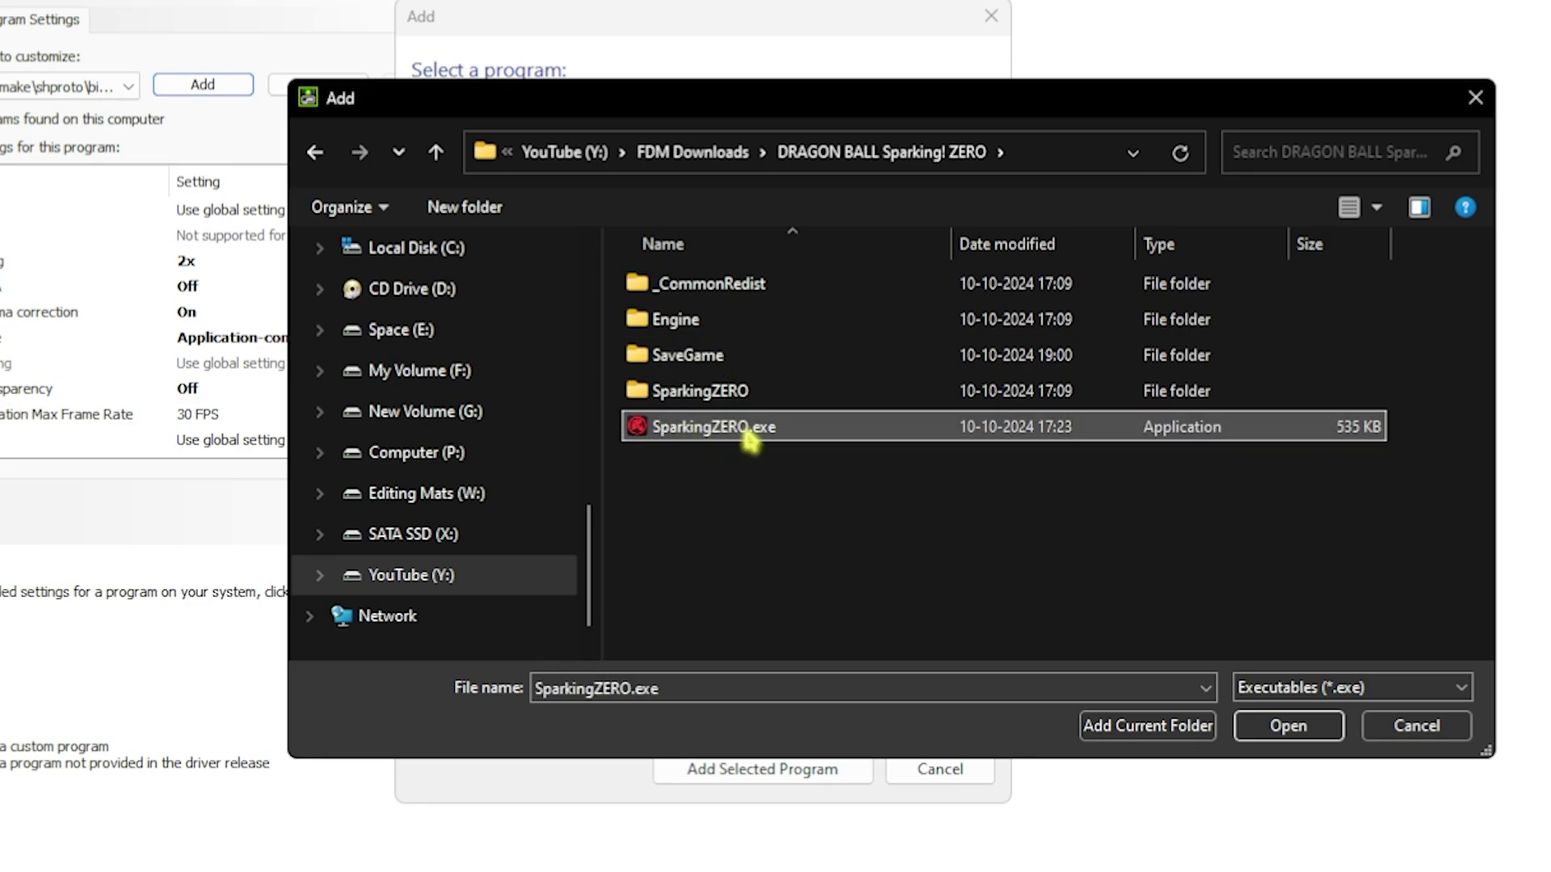
{"action": "left_click", "coordinate": [1260, 724]}
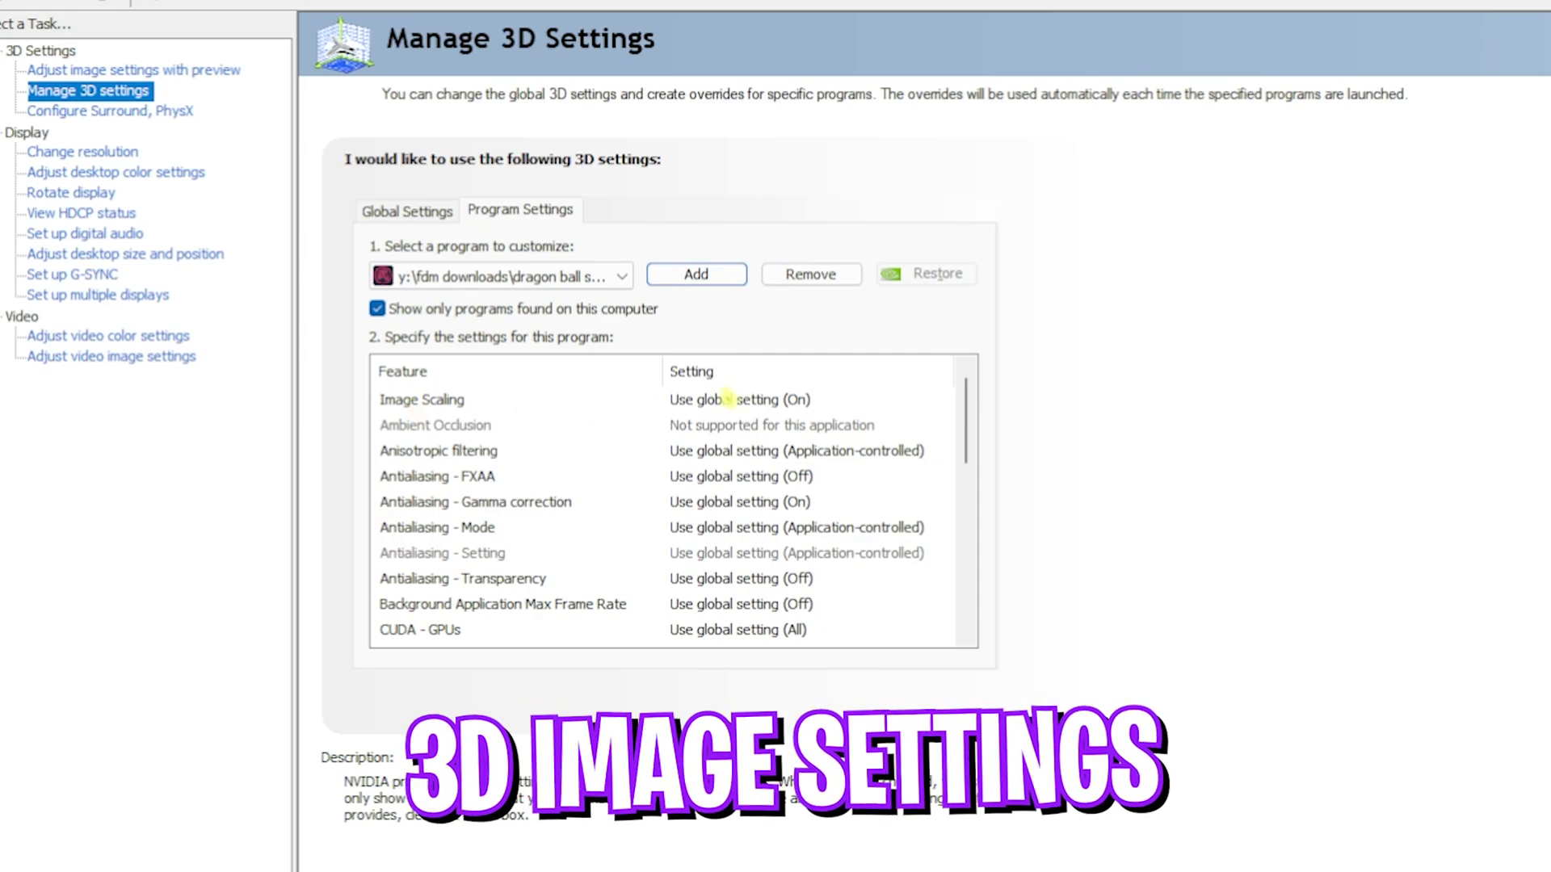
Step: Turn Image Scaling On for the game with sharpening at 60%
{"action": "left_click", "coordinate": [770, 399]}
{"action": "left_click", "coordinate": [760, 534]}
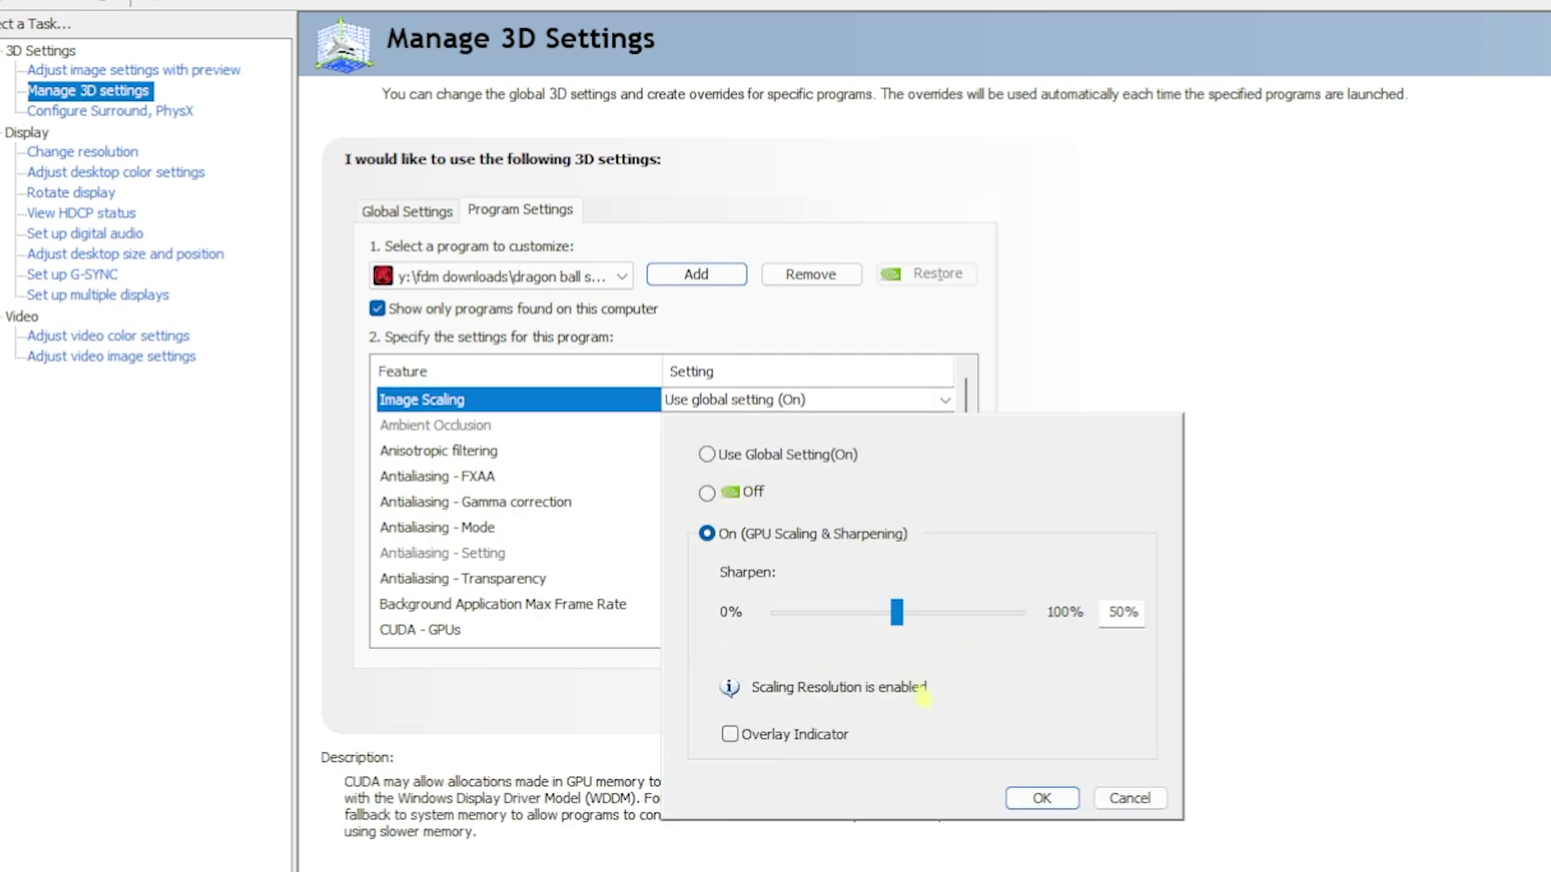
{"action": "left_click_drag", "start_coordinate": [896, 612], "coordinate": [927, 628]}
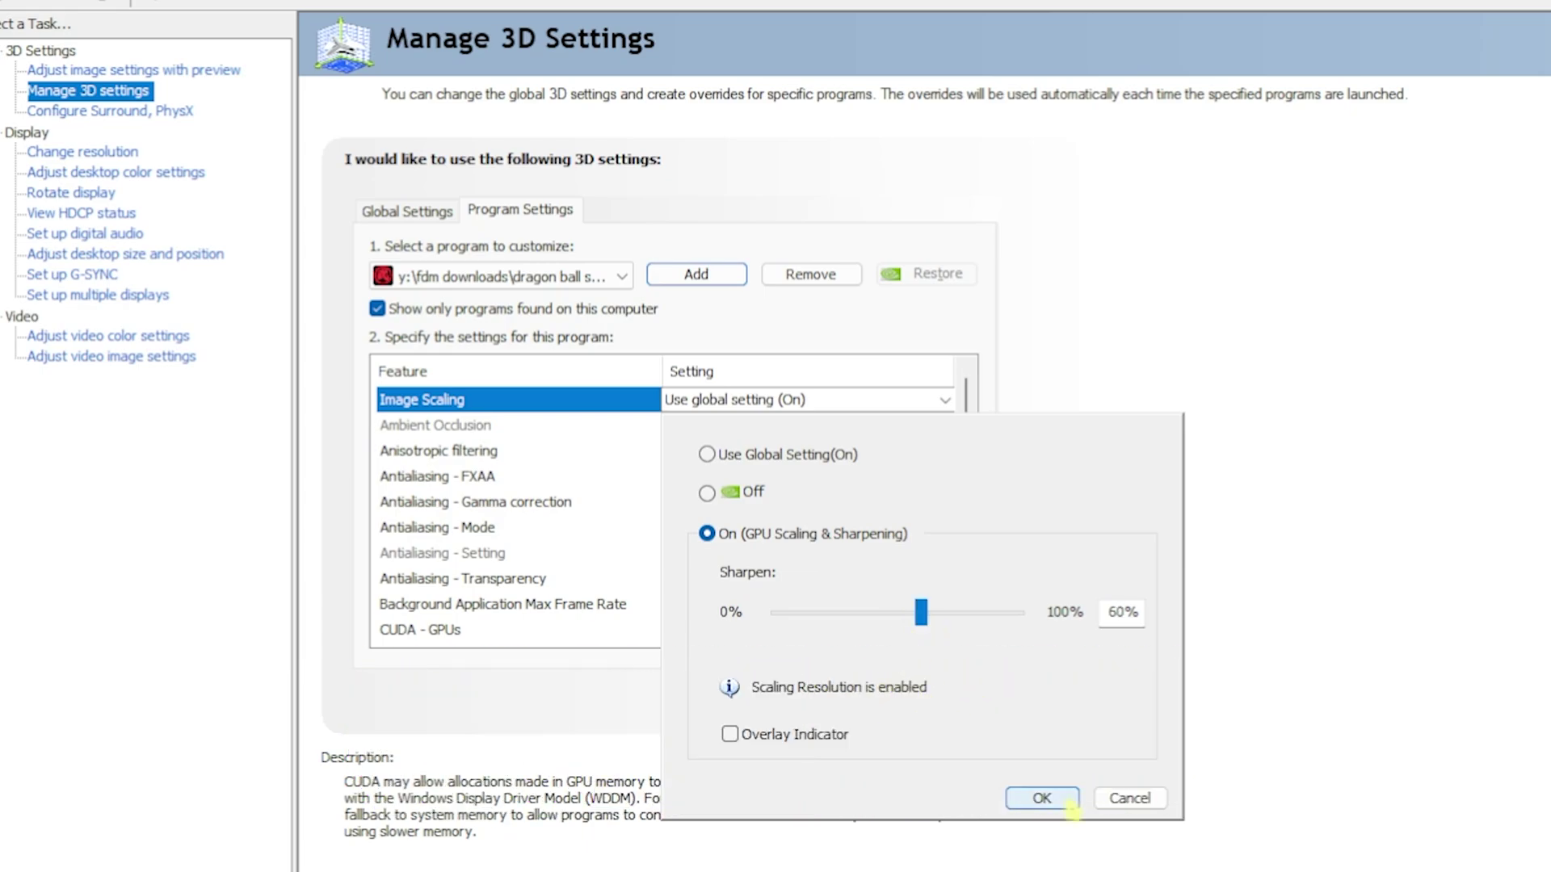
{"action": "left_click", "coordinate": [1042, 798]}
Step: Set Anisotropic filtering to 2x and Antialiasing - Mode to Application-controlled, keeping Antialiasing - Setting global
{"action": "left_click", "coordinate": [739, 452]}
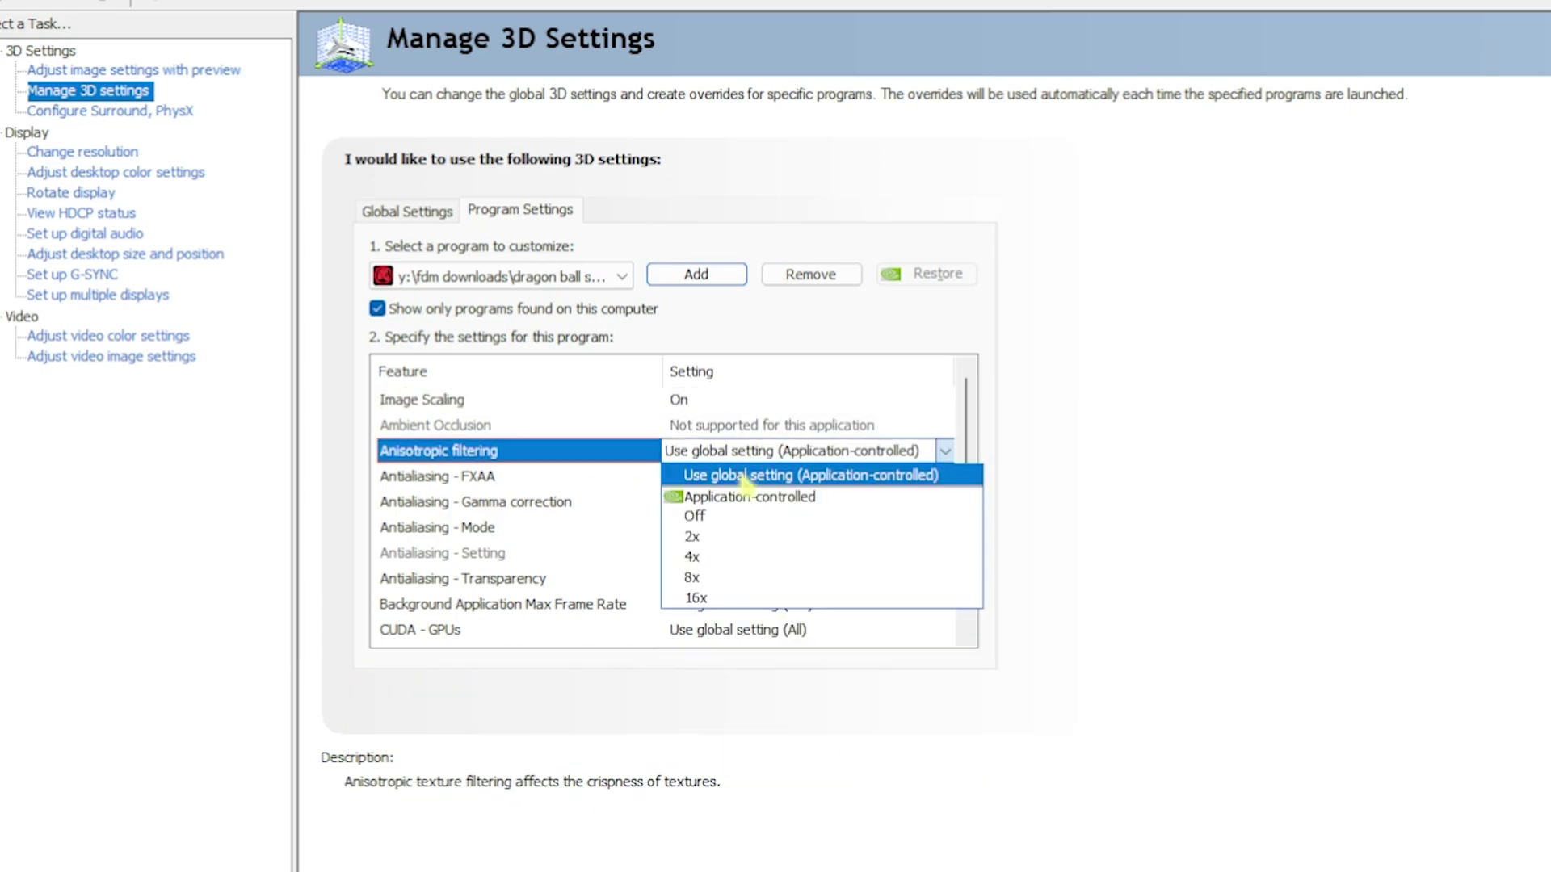
{"action": "left_click", "coordinate": [696, 537]}
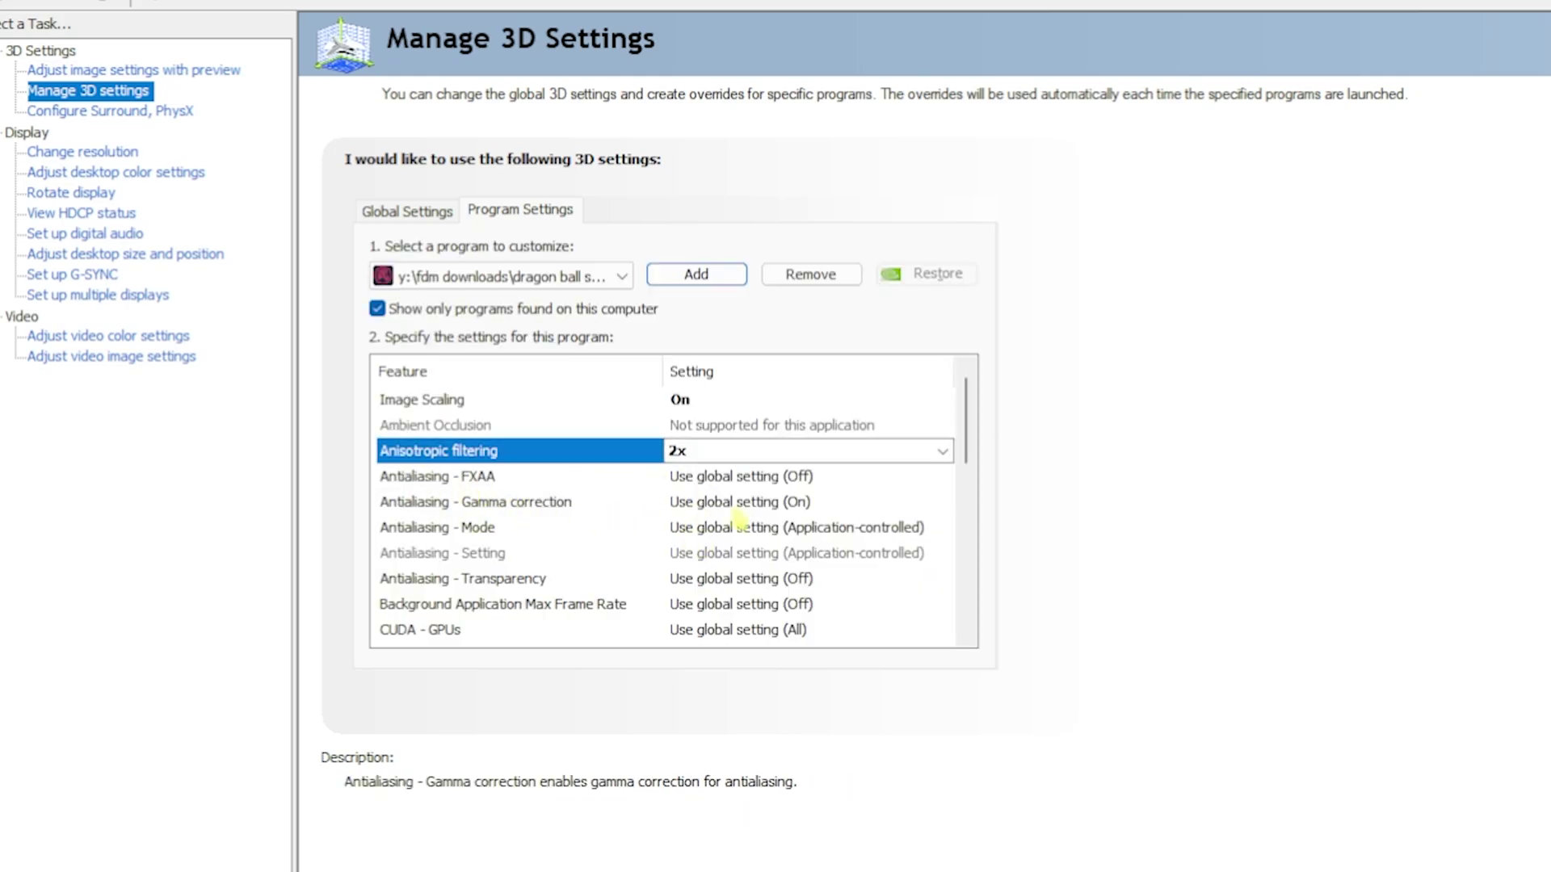
{"action": "left_click", "coordinate": [686, 529]}
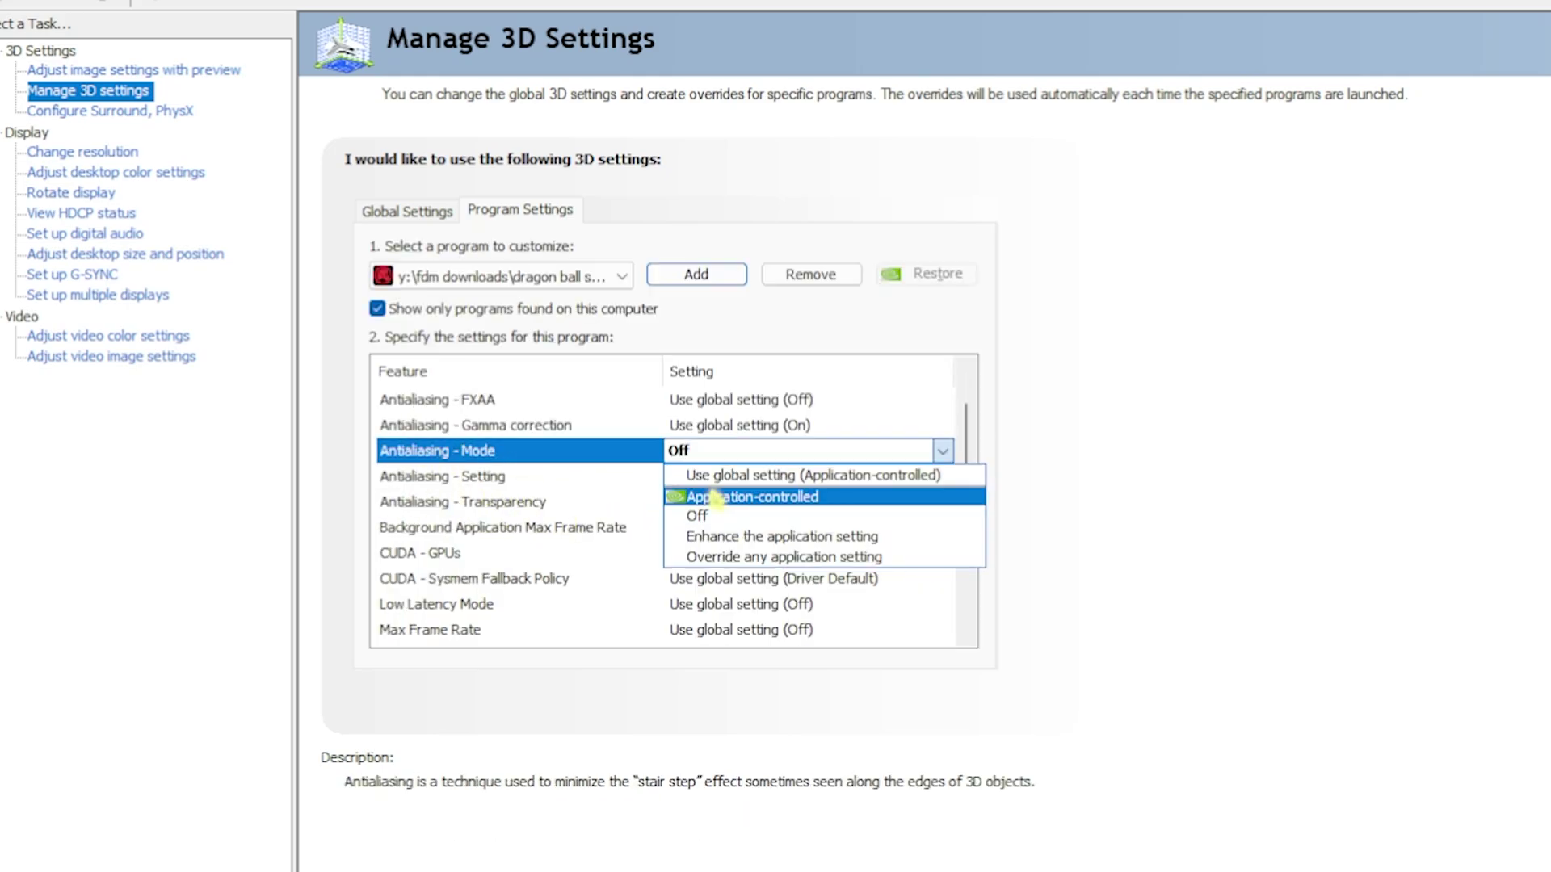
{"action": "left_click", "coordinate": [709, 498]}
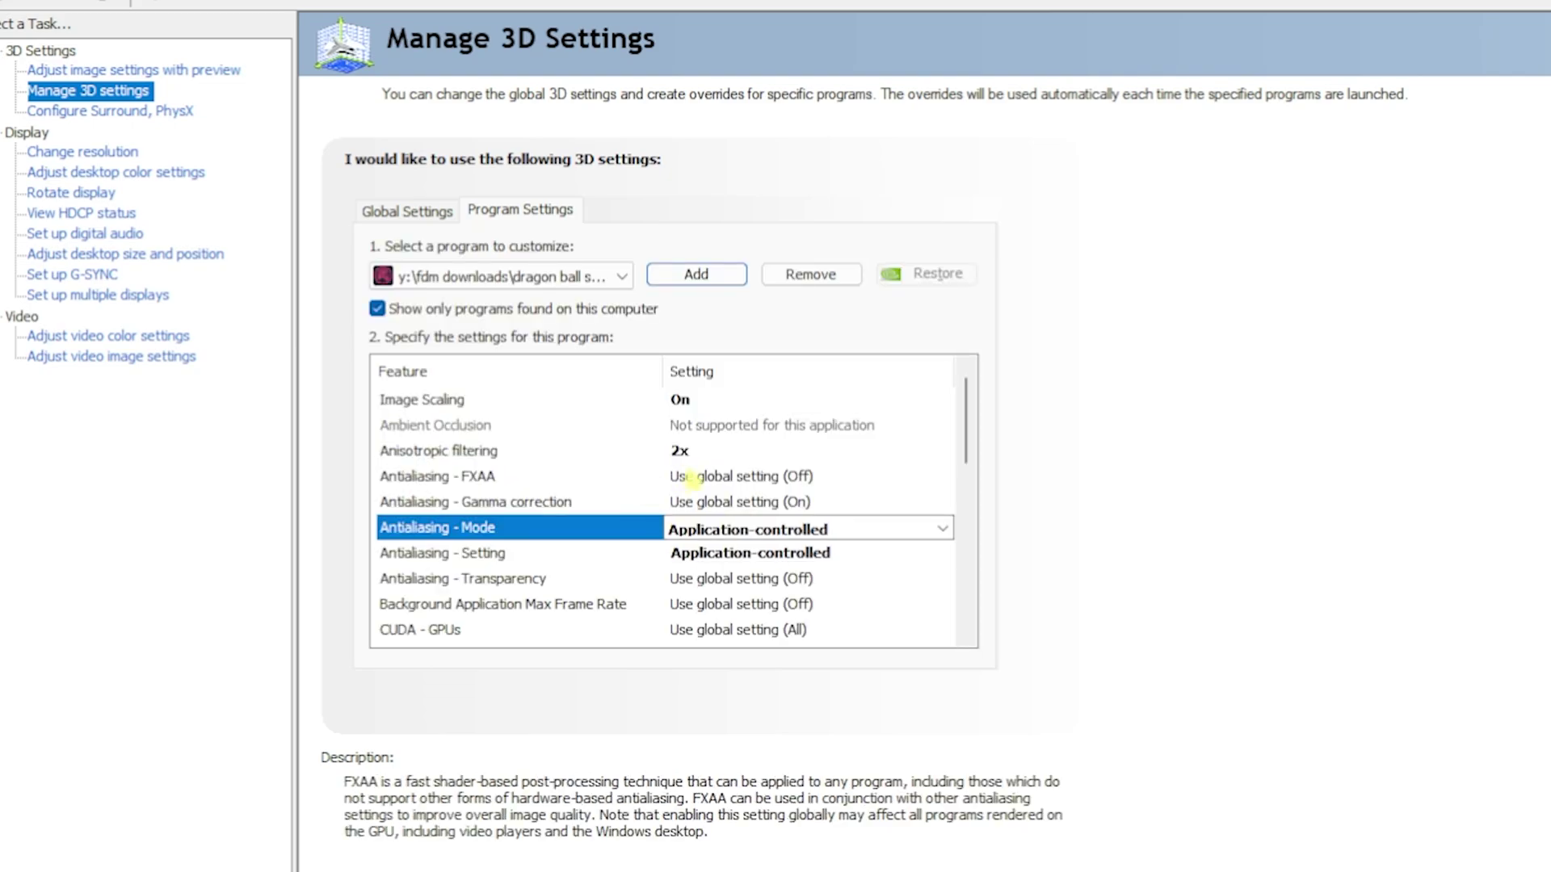
{"action": "left_click", "coordinate": [703, 552]}
{"action": "left_click", "coordinate": [737, 477]}
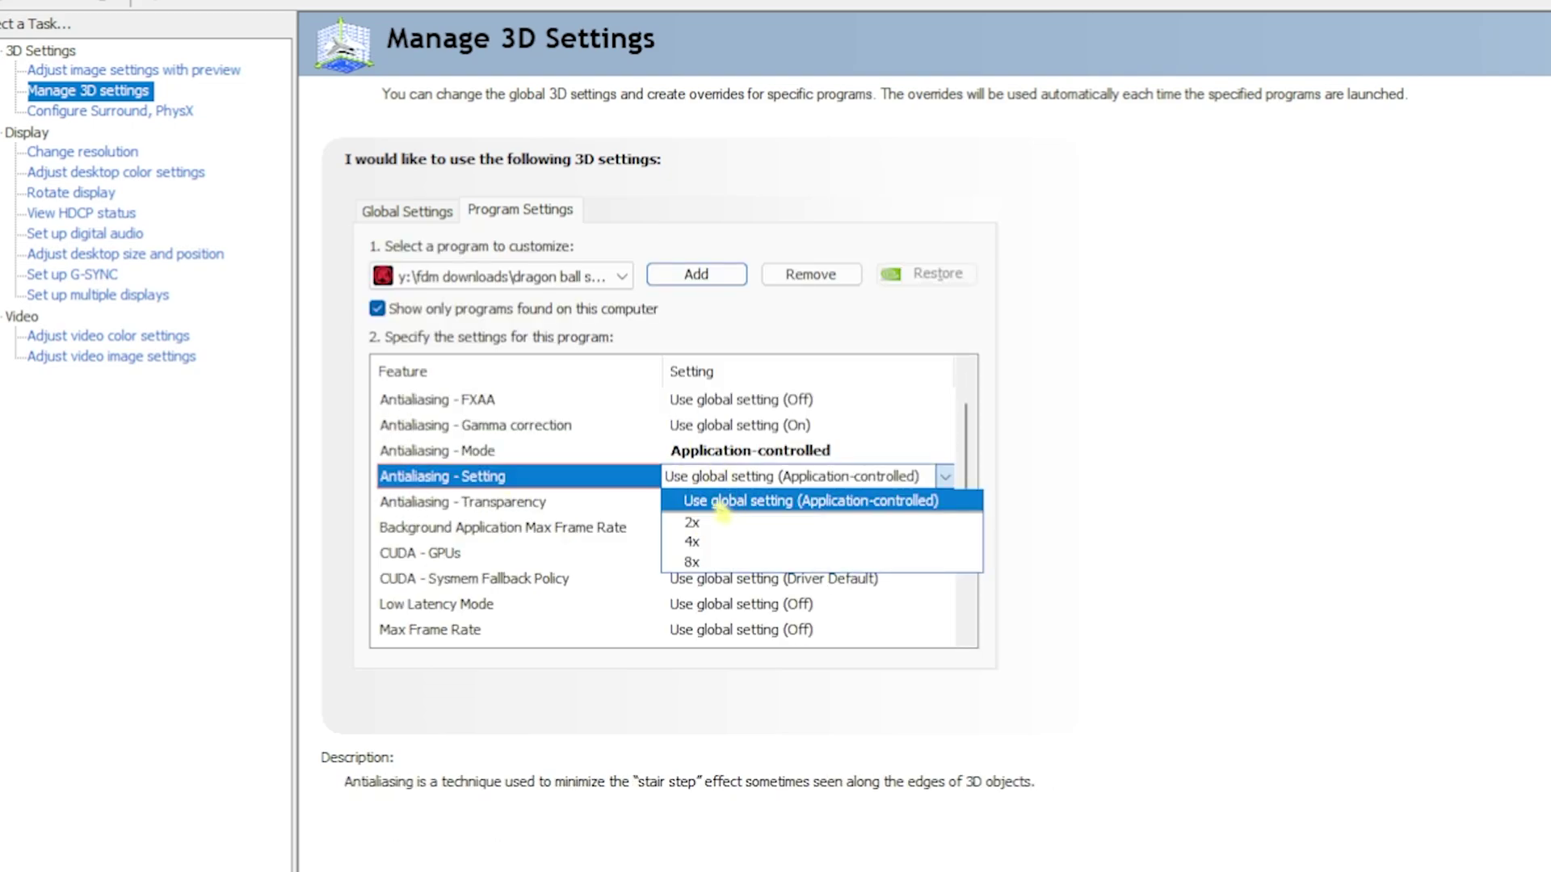
{"action": "left_click", "coordinate": [721, 501]}
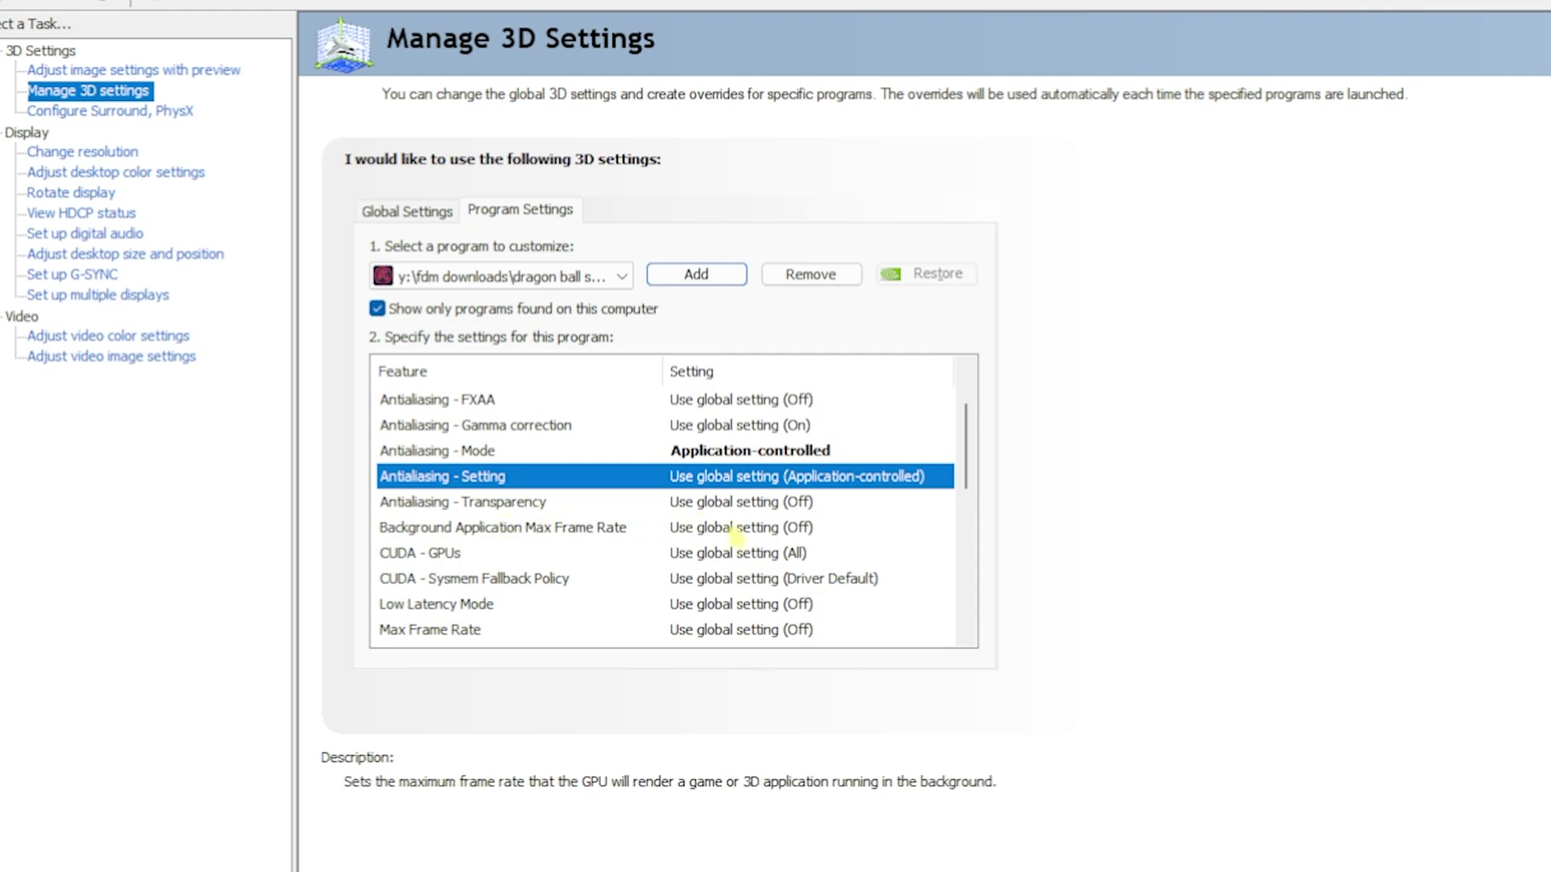
{"action": "left_click", "coordinate": [737, 530]}
Step: Cap background frame rate at 30 FPS, set CUDA Sysmem Fallback to Driver Default and Low Latency Ultra
{"action": "left_click", "coordinate": [707, 661]}
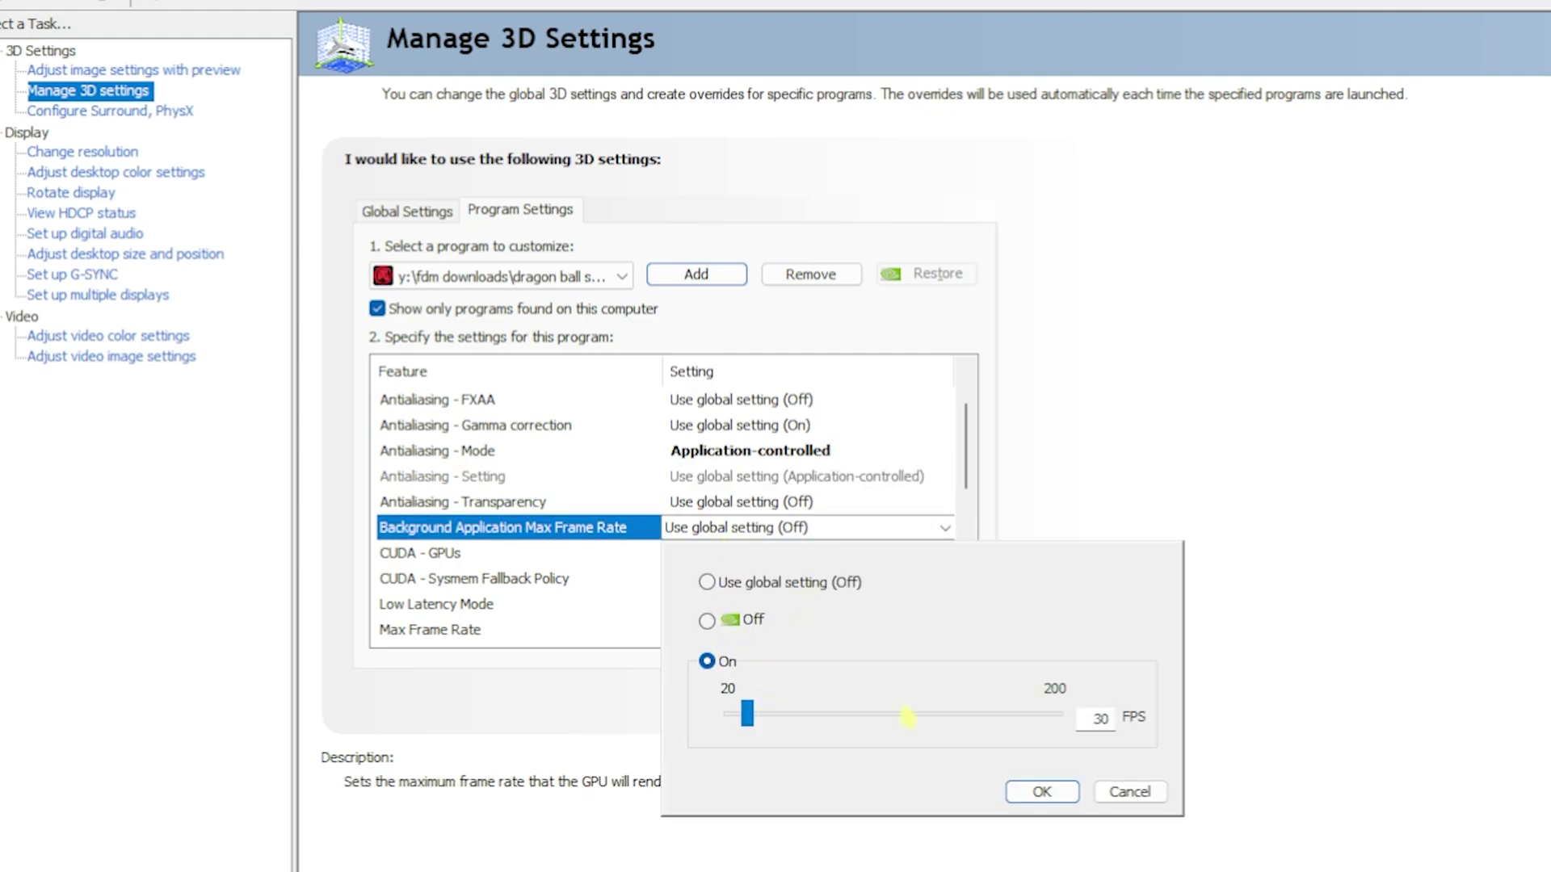
{"action": "left_click", "coordinate": [1042, 791]}
{"action": "scroll", "coordinate": [763, 489], "scroll_direction": "down", "scroll_amount": 1}
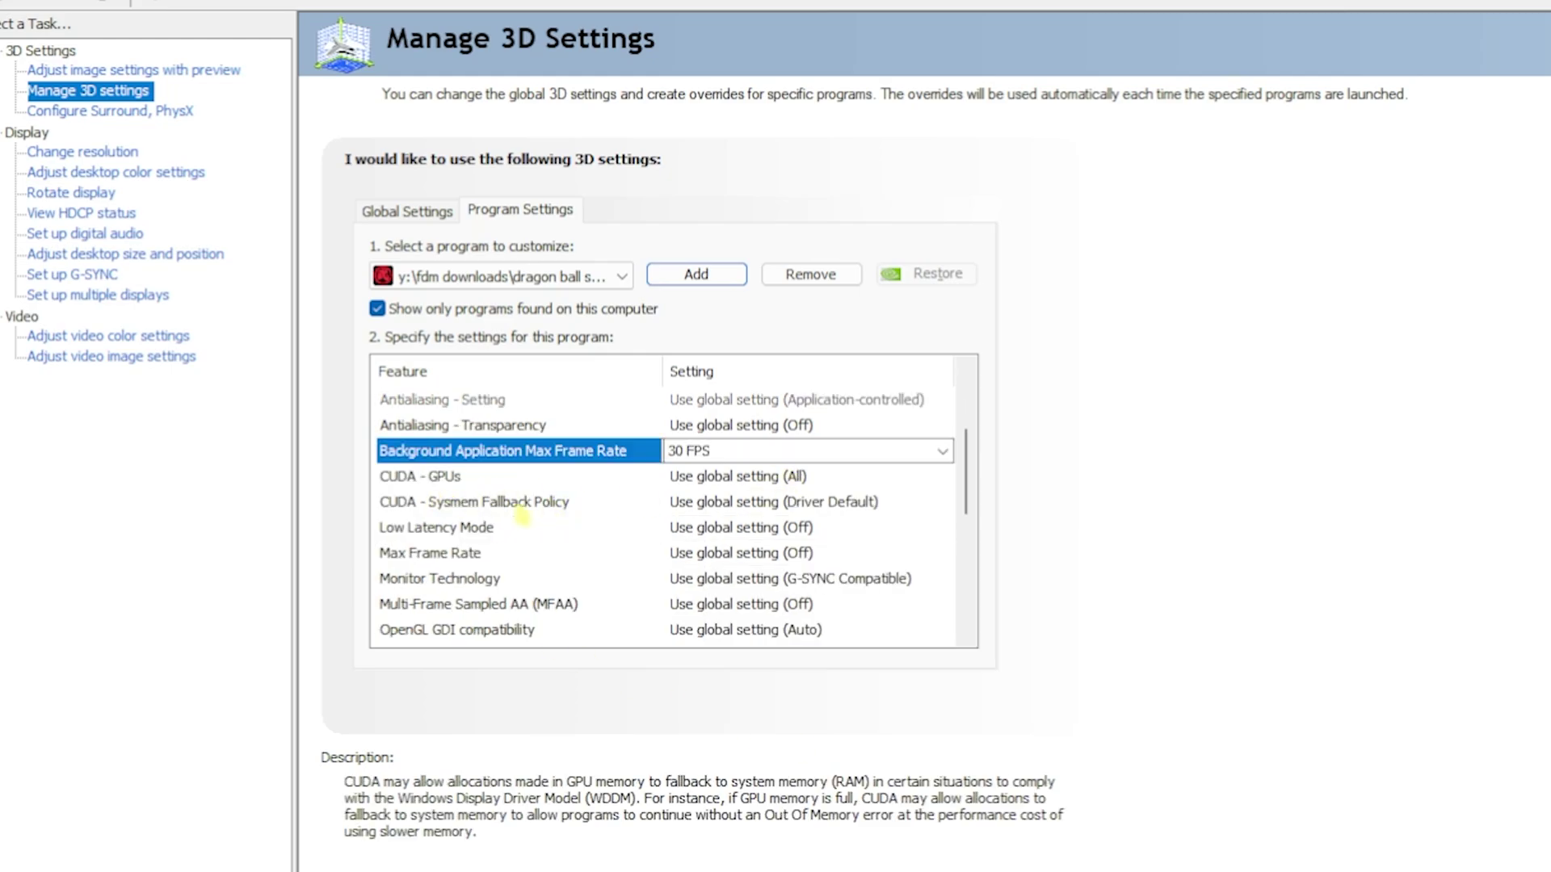
{"action": "left_click", "coordinate": [720, 505]}
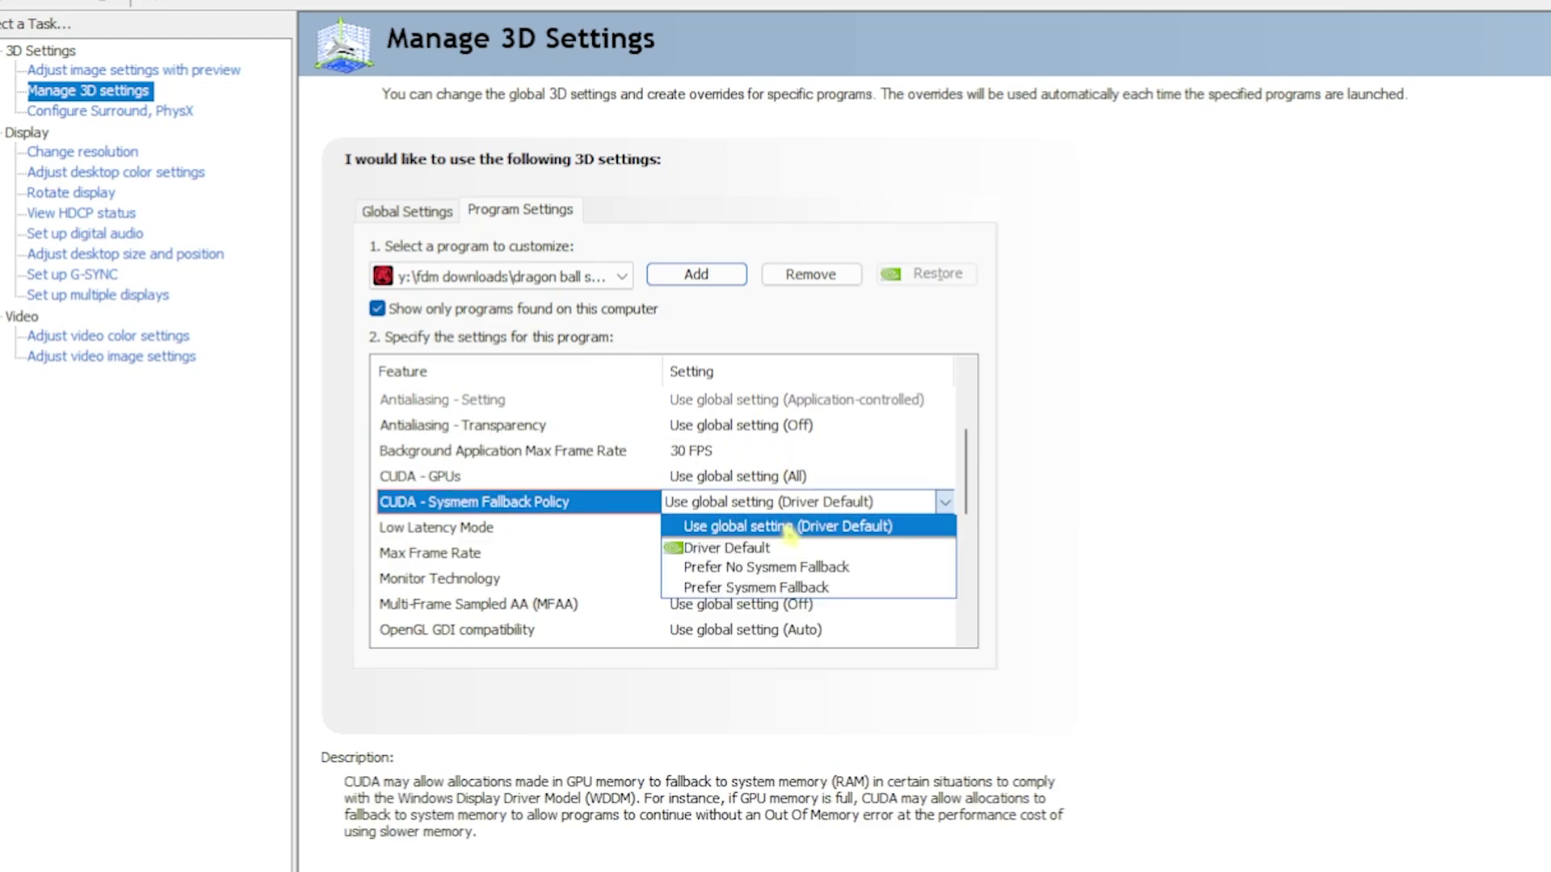
{"action": "left_click", "coordinate": [772, 549]}
{"action": "left_click", "coordinate": [751, 502]}
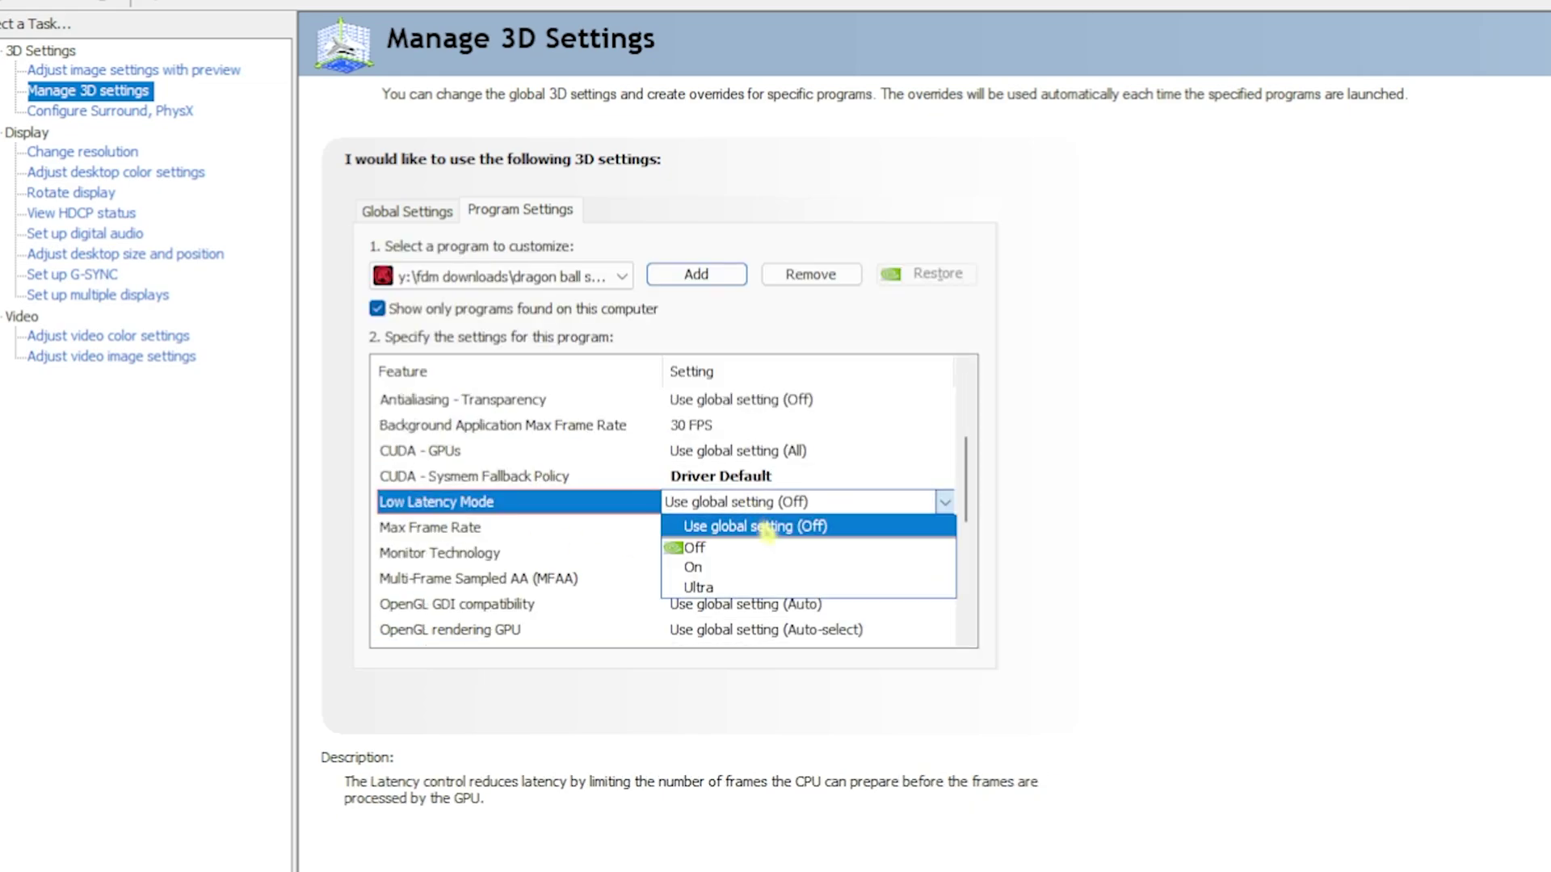
{"action": "left_click", "coordinate": [702, 590]}
Step: Leave Max Frame Rate on global and set Monitor Technology to G-SYNC Compatible
{"action": "scroll", "coordinate": [494, 554], "scroll_direction": "down", "scroll_amount": 2}
{"action": "left_click", "coordinate": [711, 502]}
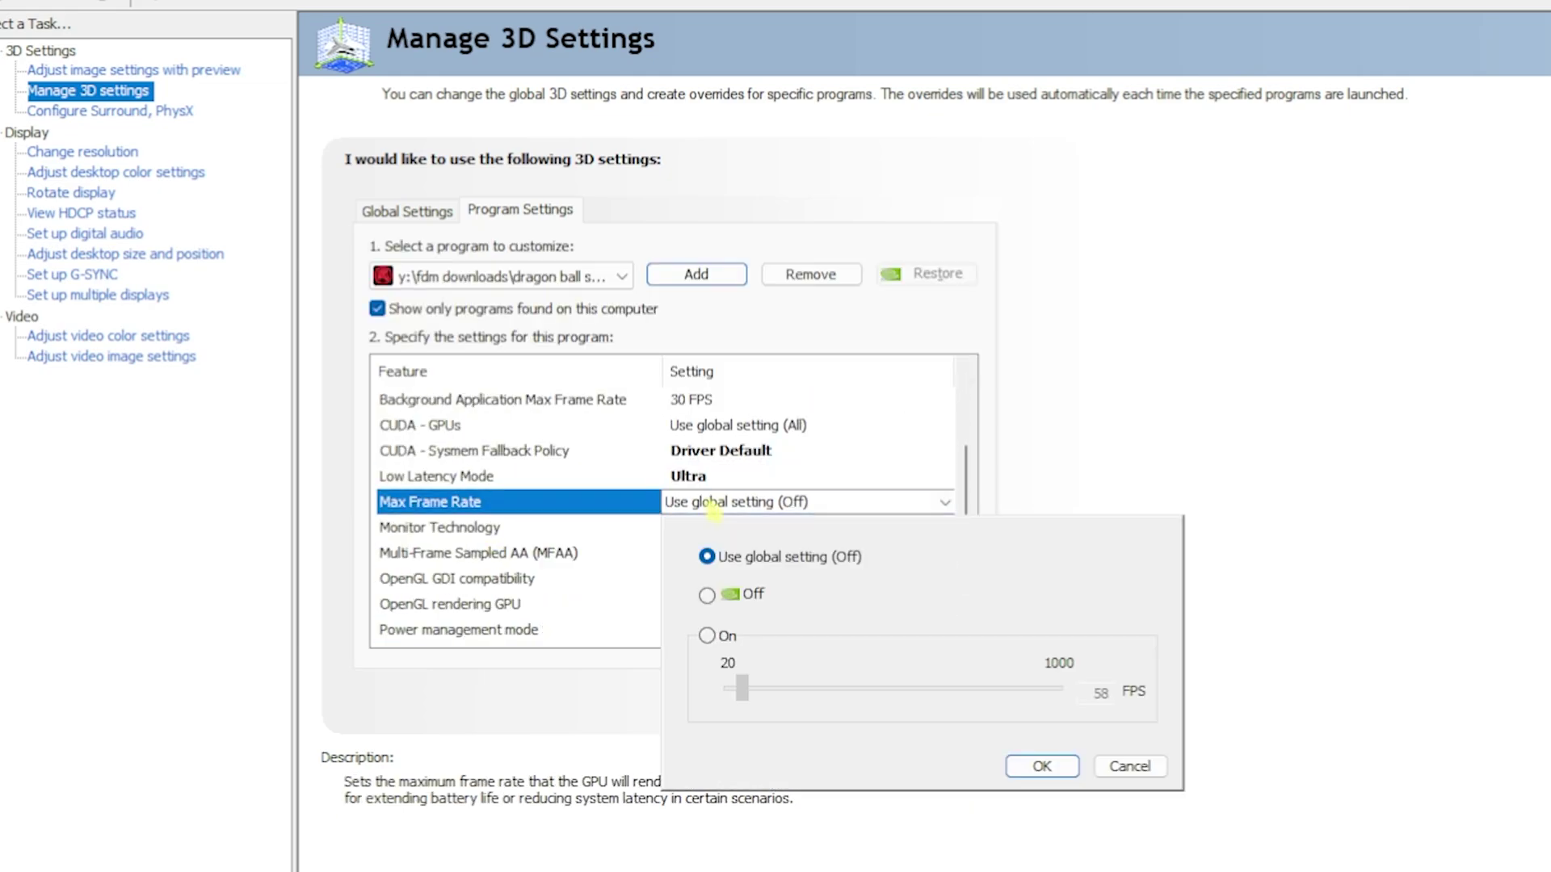
{"action": "key", "text": "Escape"}
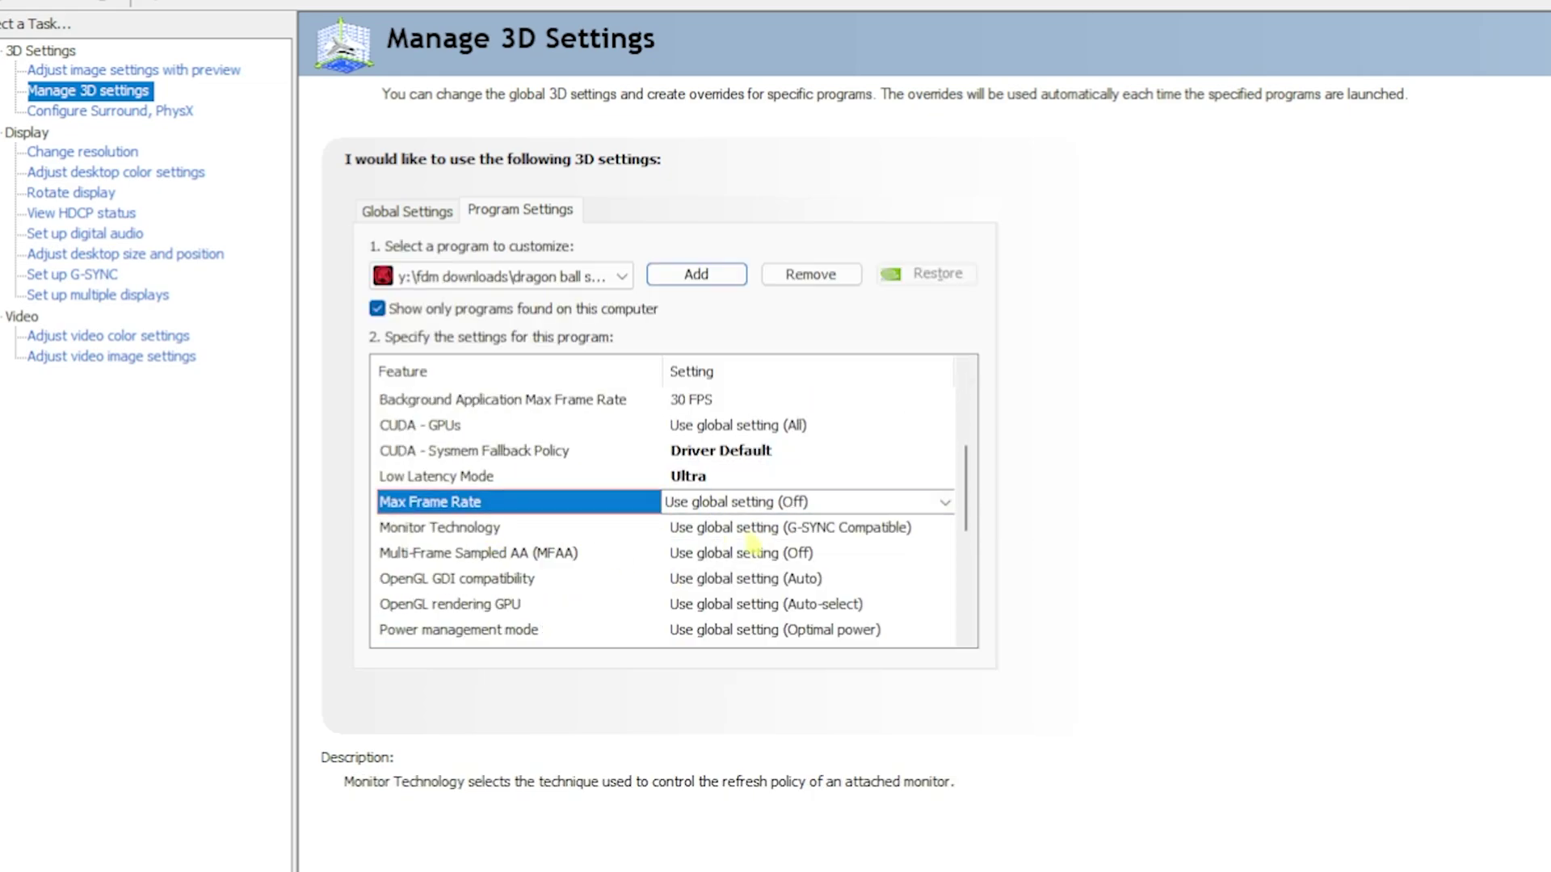
{"action": "left_click", "coordinate": [731, 527]}
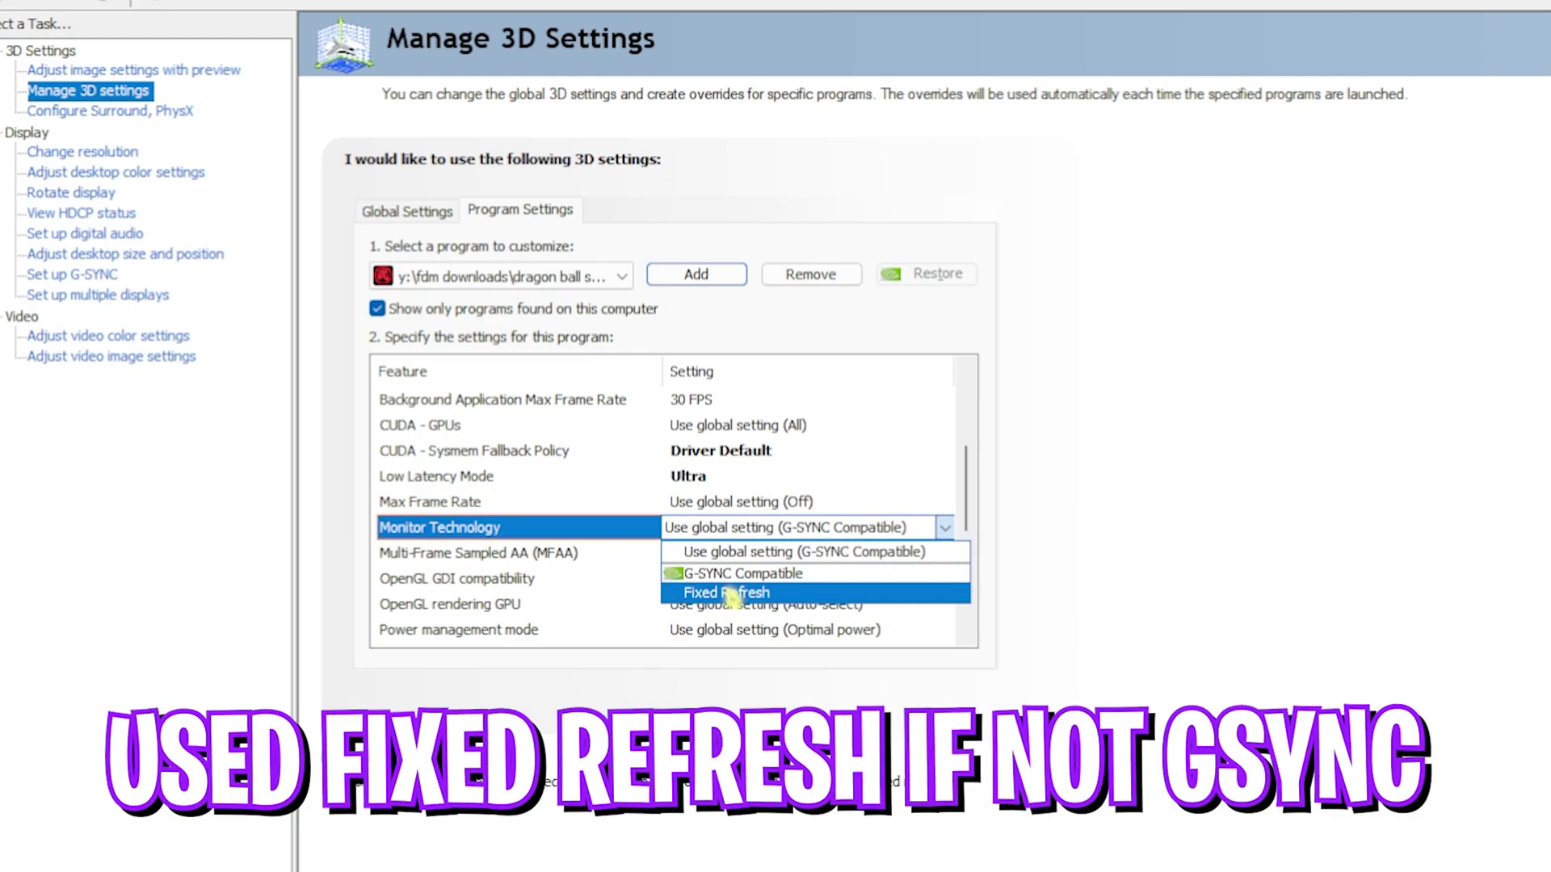
{"action": "left_click", "coordinate": [740, 574]}
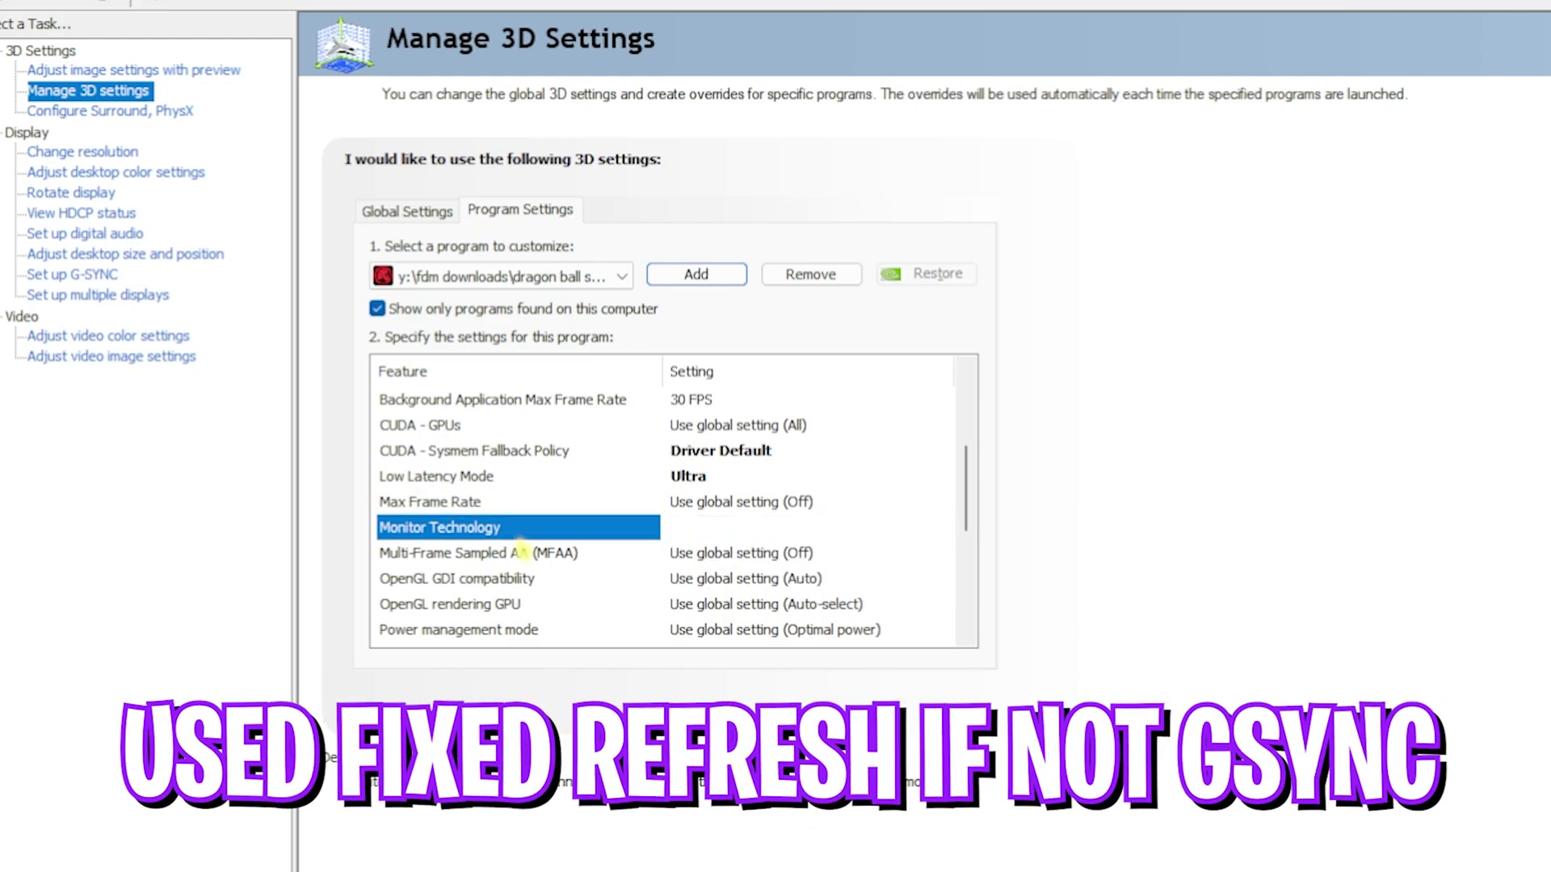
{"action": "scroll", "coordinate": [524, 552], "scroll_direction": "down", "scroll_amount": 2}
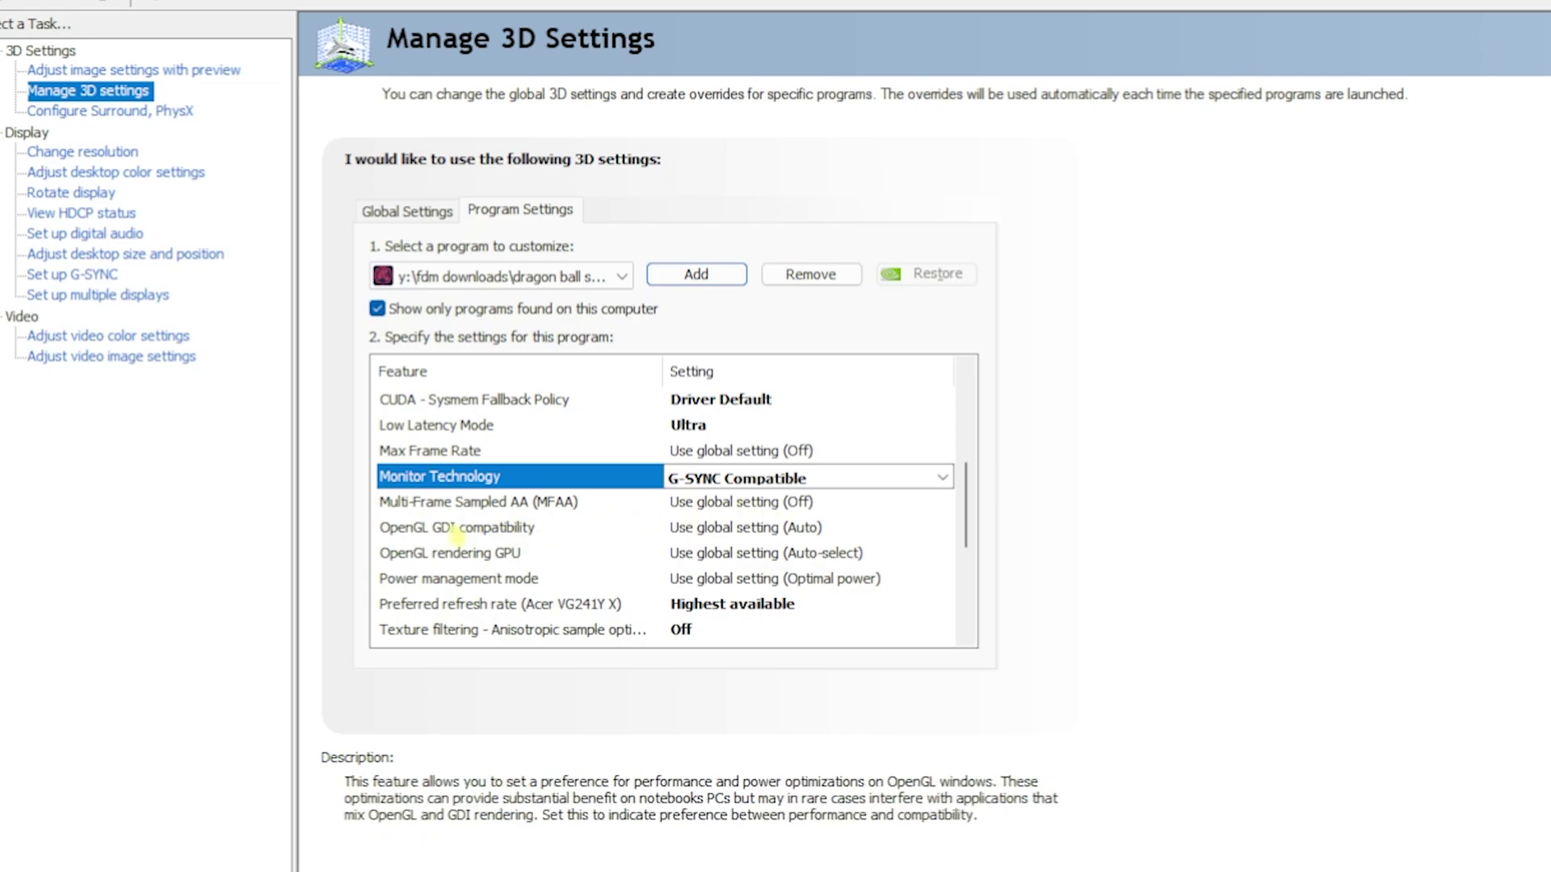
{"action": "left_click", "coordinate": [701, 531]}
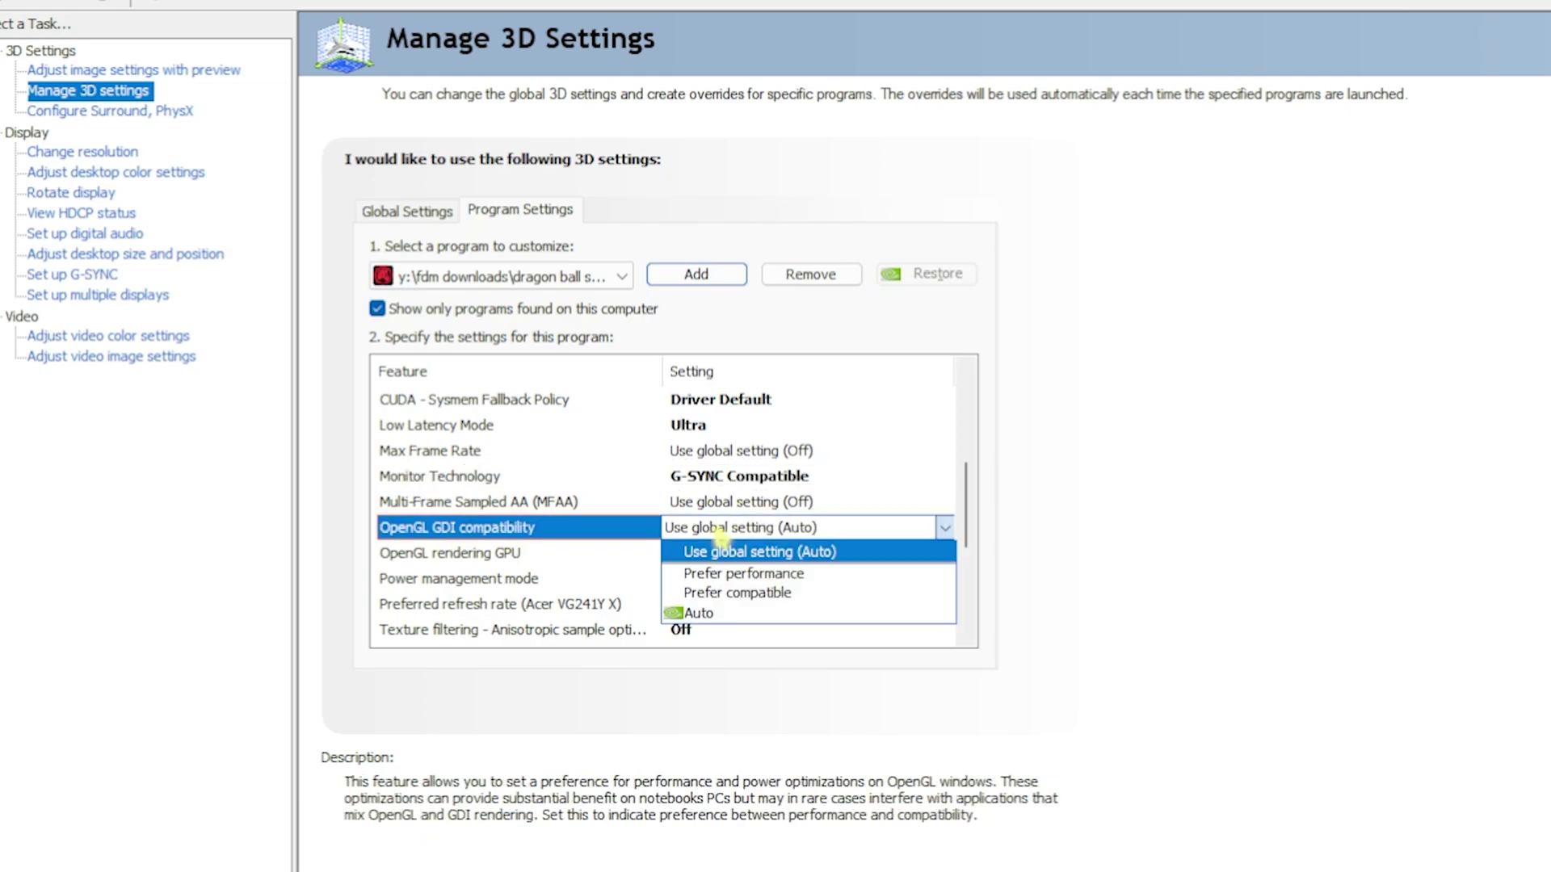
Step: Set OpenGL GDI to Prefer performance, OpenGL GPU to RTX 2070 SUPER, and Prefer maximum performance
{"action": "left_click", "coordinate": [769, 575]}
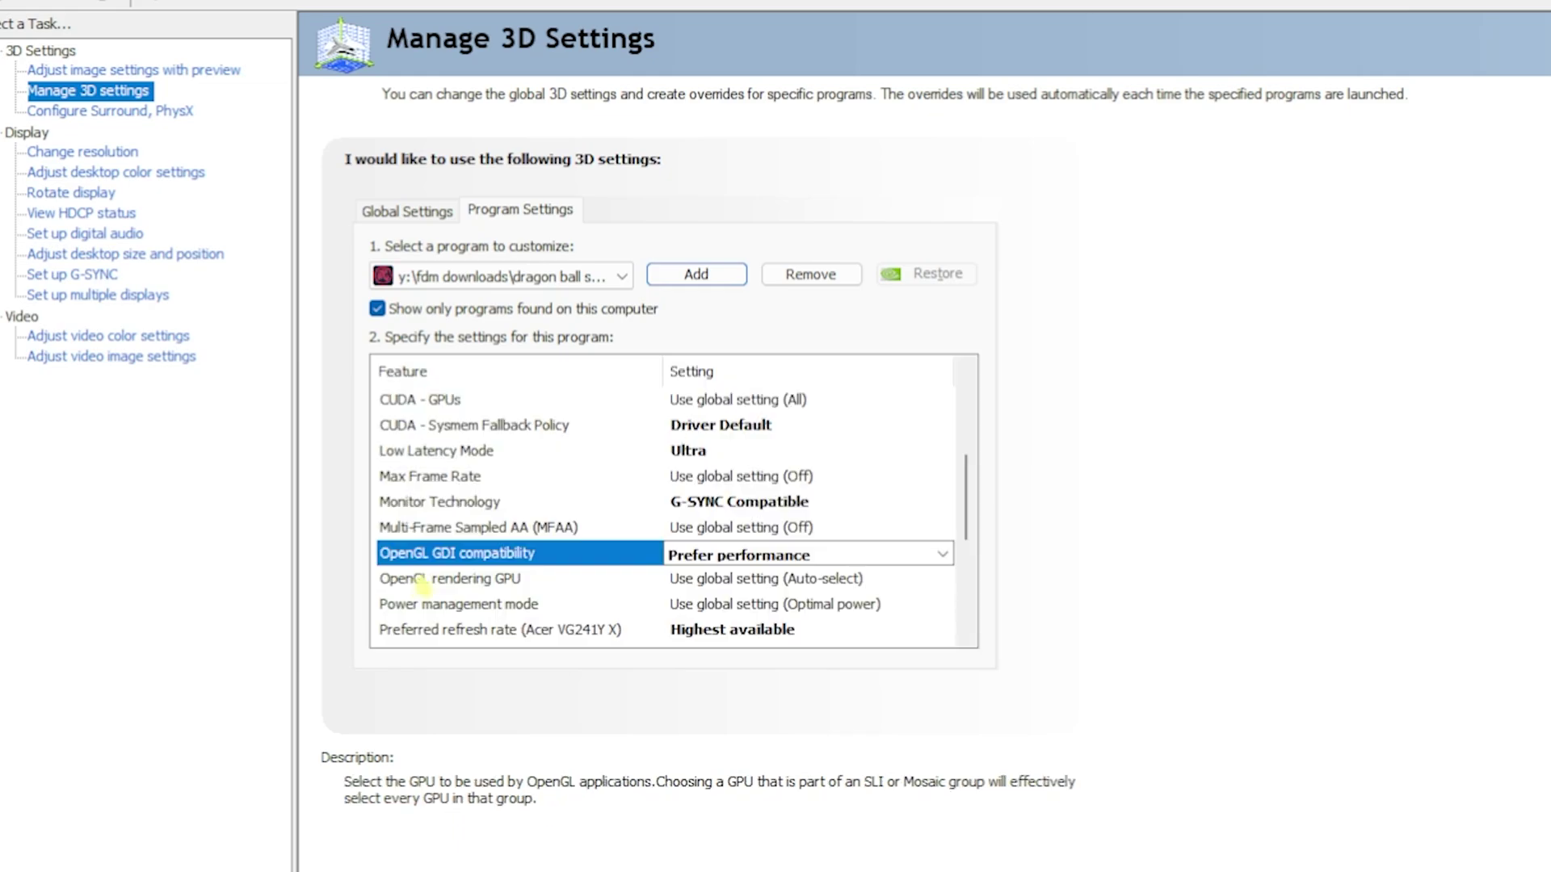
{"action": "left_click", "coordinate": [747, 583]}
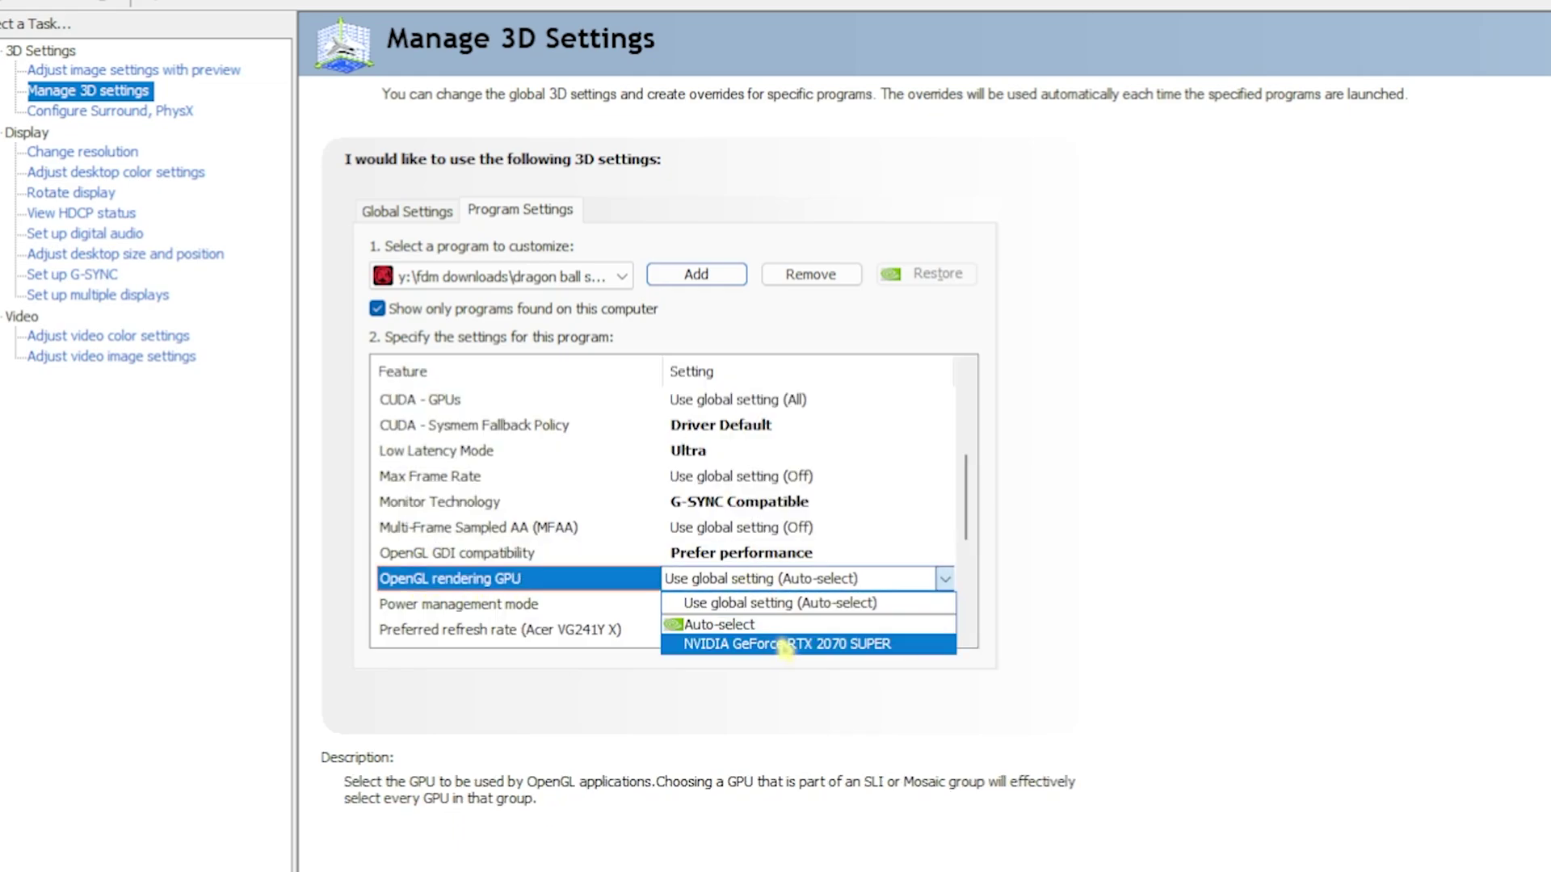
{"action": "left_click", "coordinate": [785, 644]}
{"action": "left_click", "coordinate": [768, 502]}
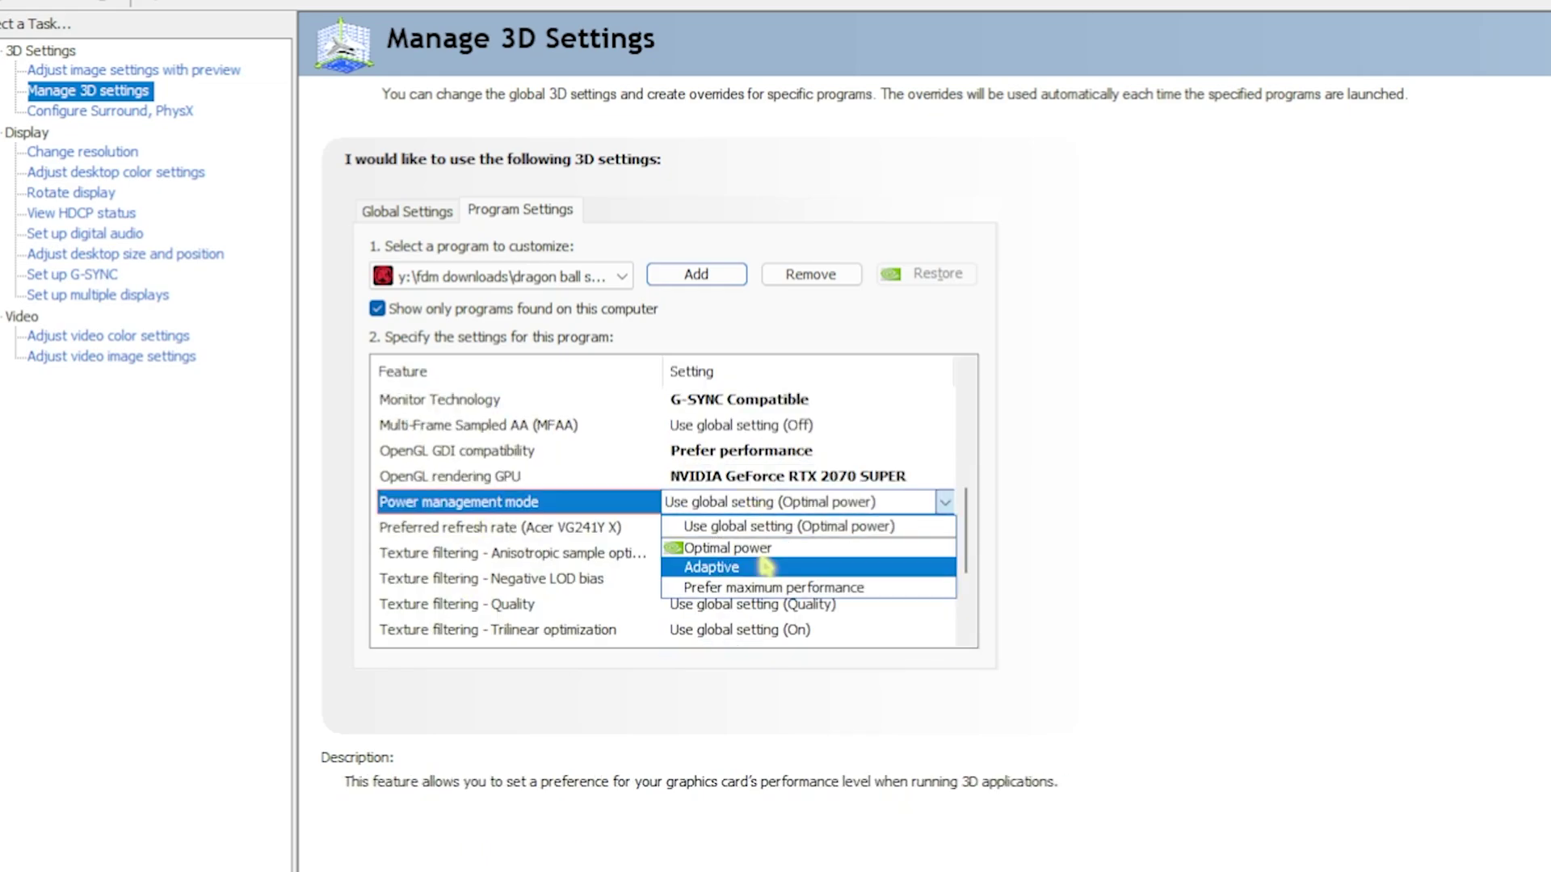
{"action": "left_click", "coordinate": [758, 587]}
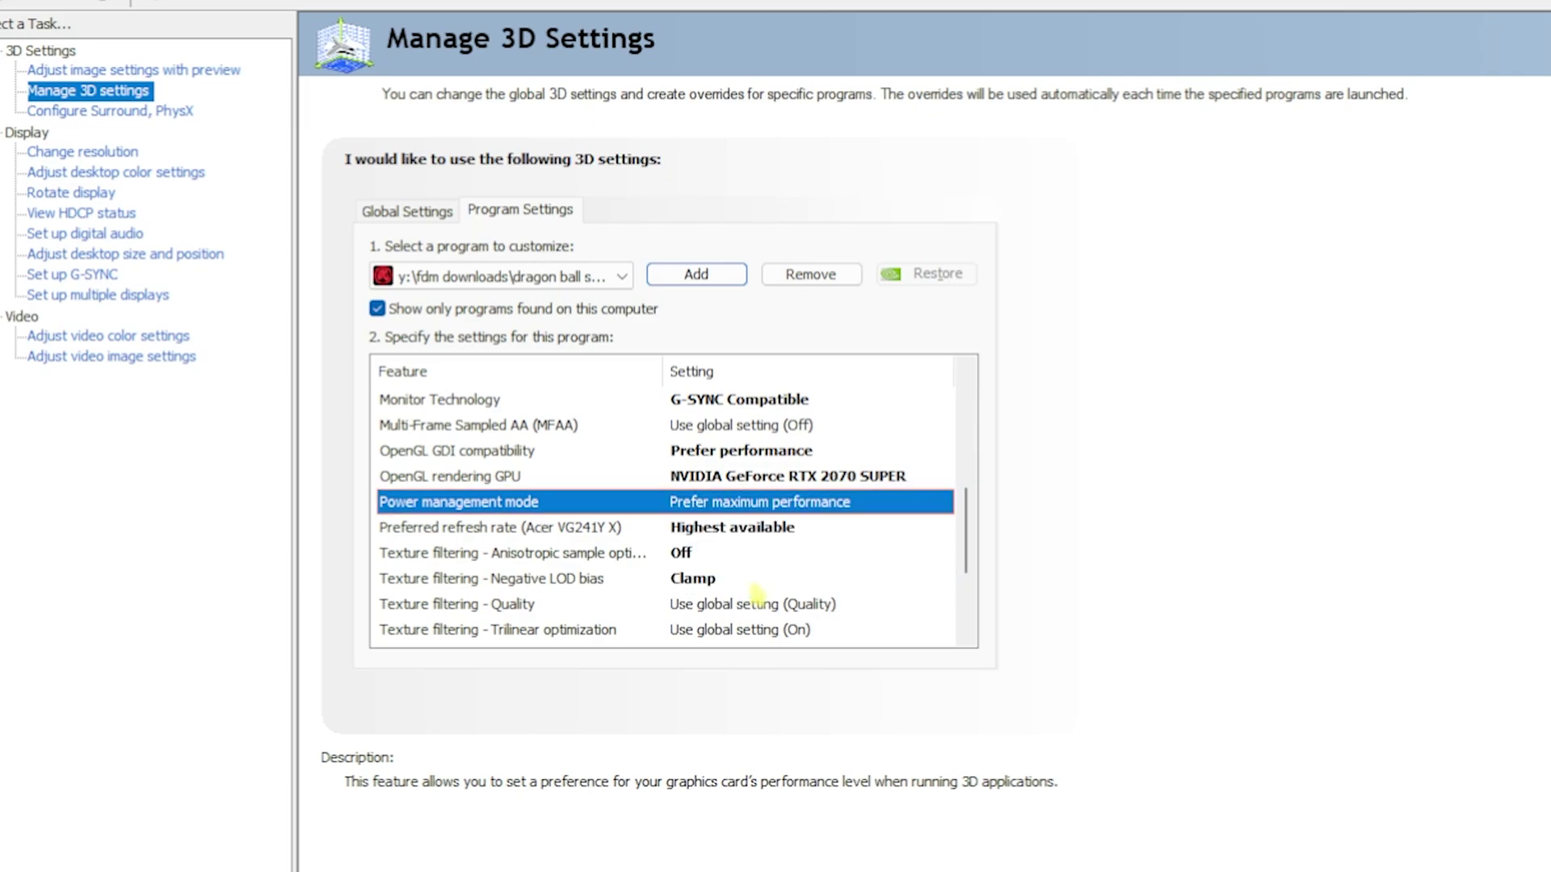
Step: Turn Anisotropic sample optimization Off and Trilinear optimization On, leaving texture filtering quality unchanged
{"action": "scroll", "coordinate": [767, 525], "scroll_direction": "down", "scroll_amount": 2}
{"action": "left_click", "coordinate": [777, 451]}
{"action": "left_click", "coordinate": [777, 442]}
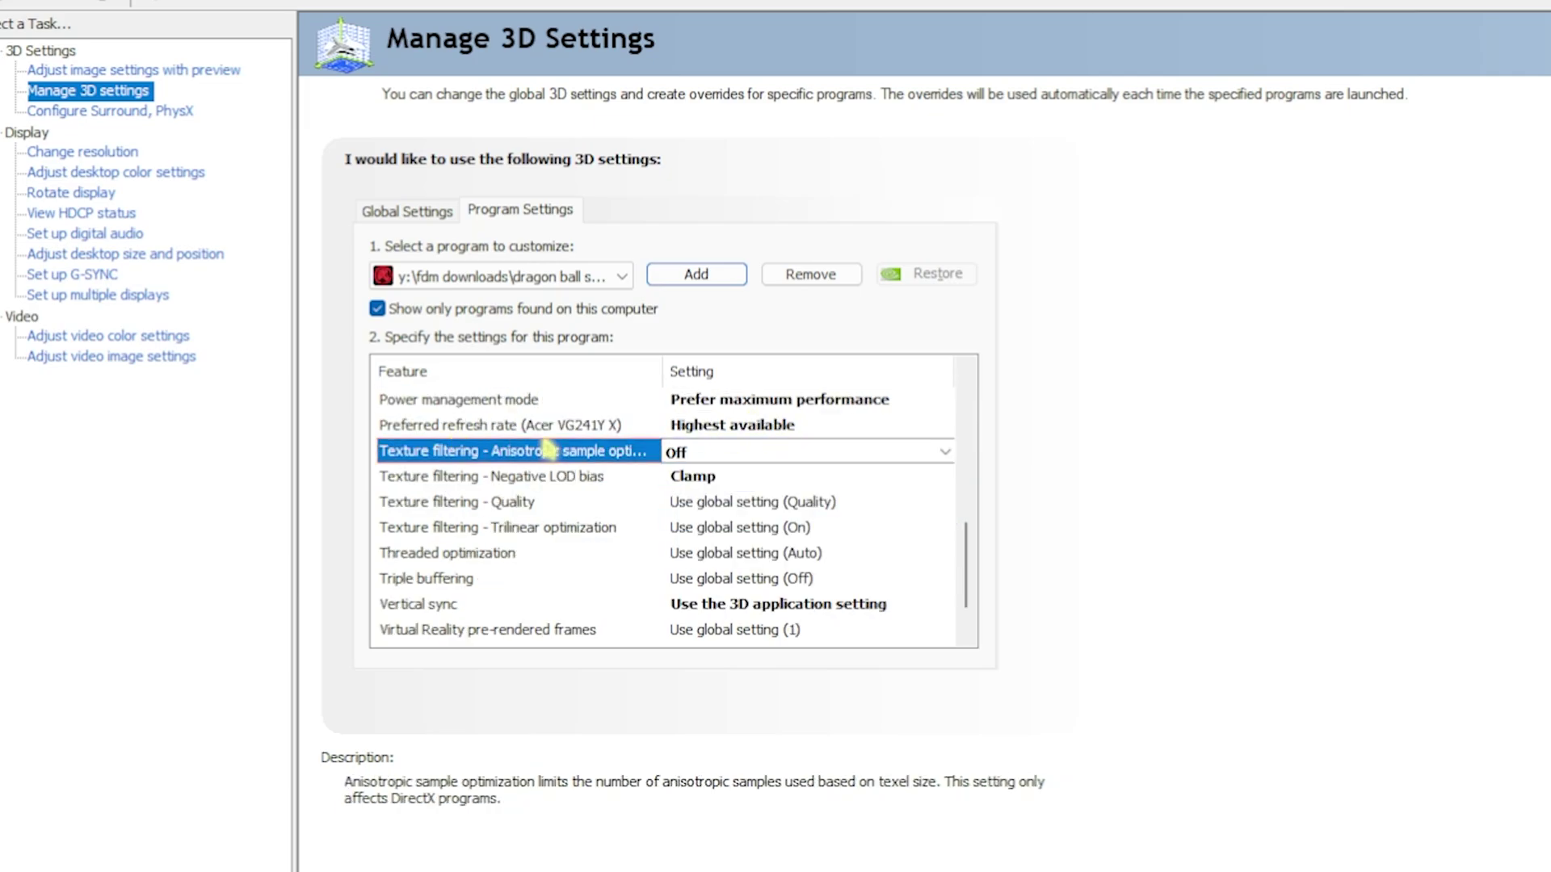
{"action": "left_click", "coordinate": [721, 457]}
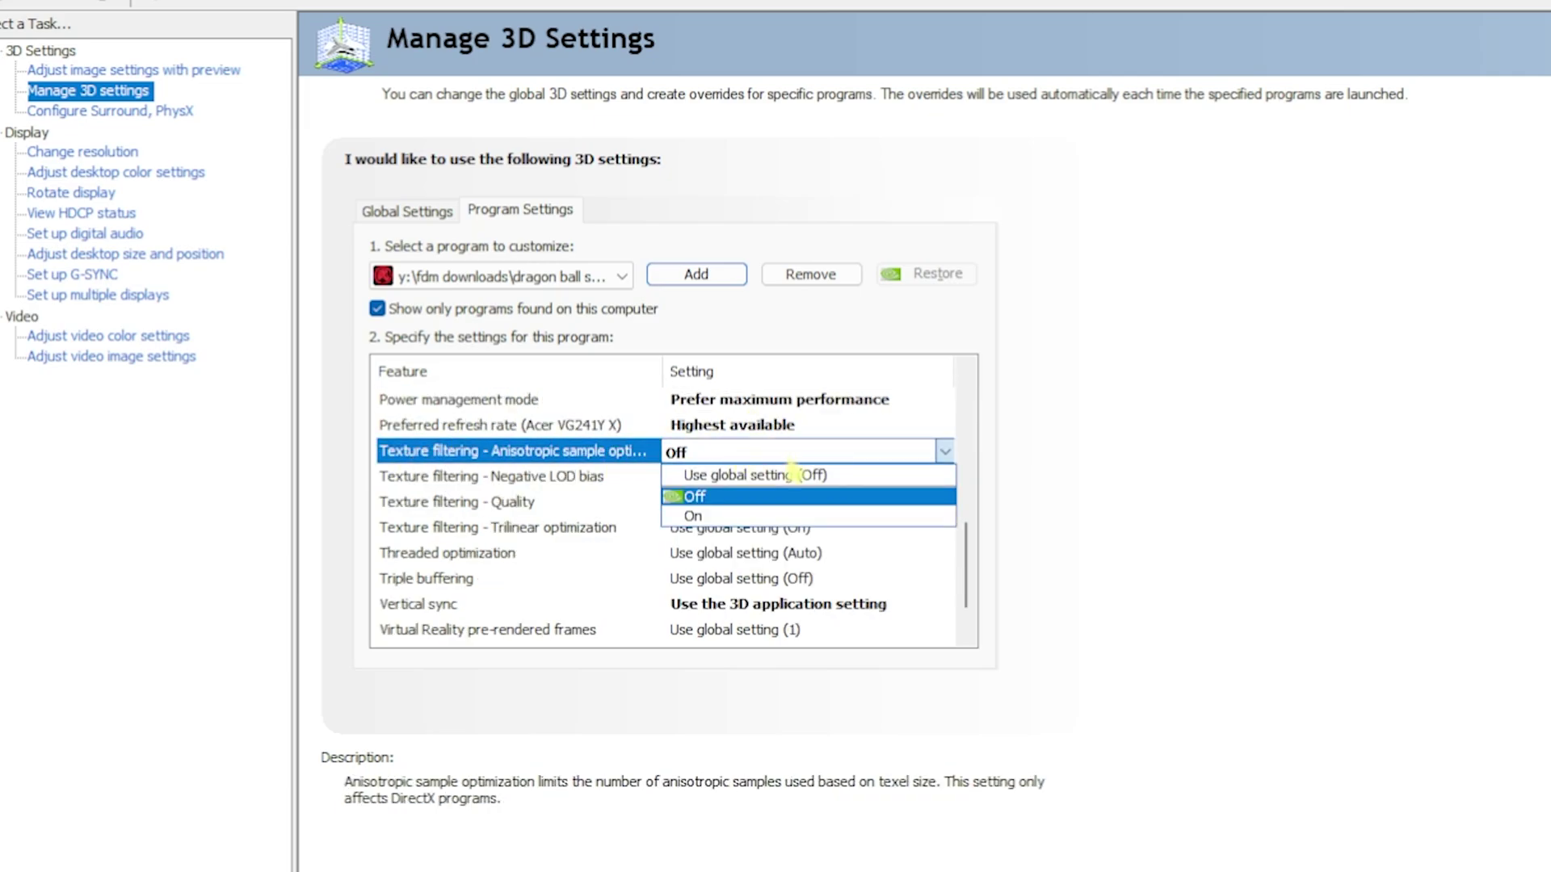
{"action": "left_click", "coordinate": [735, 494]}
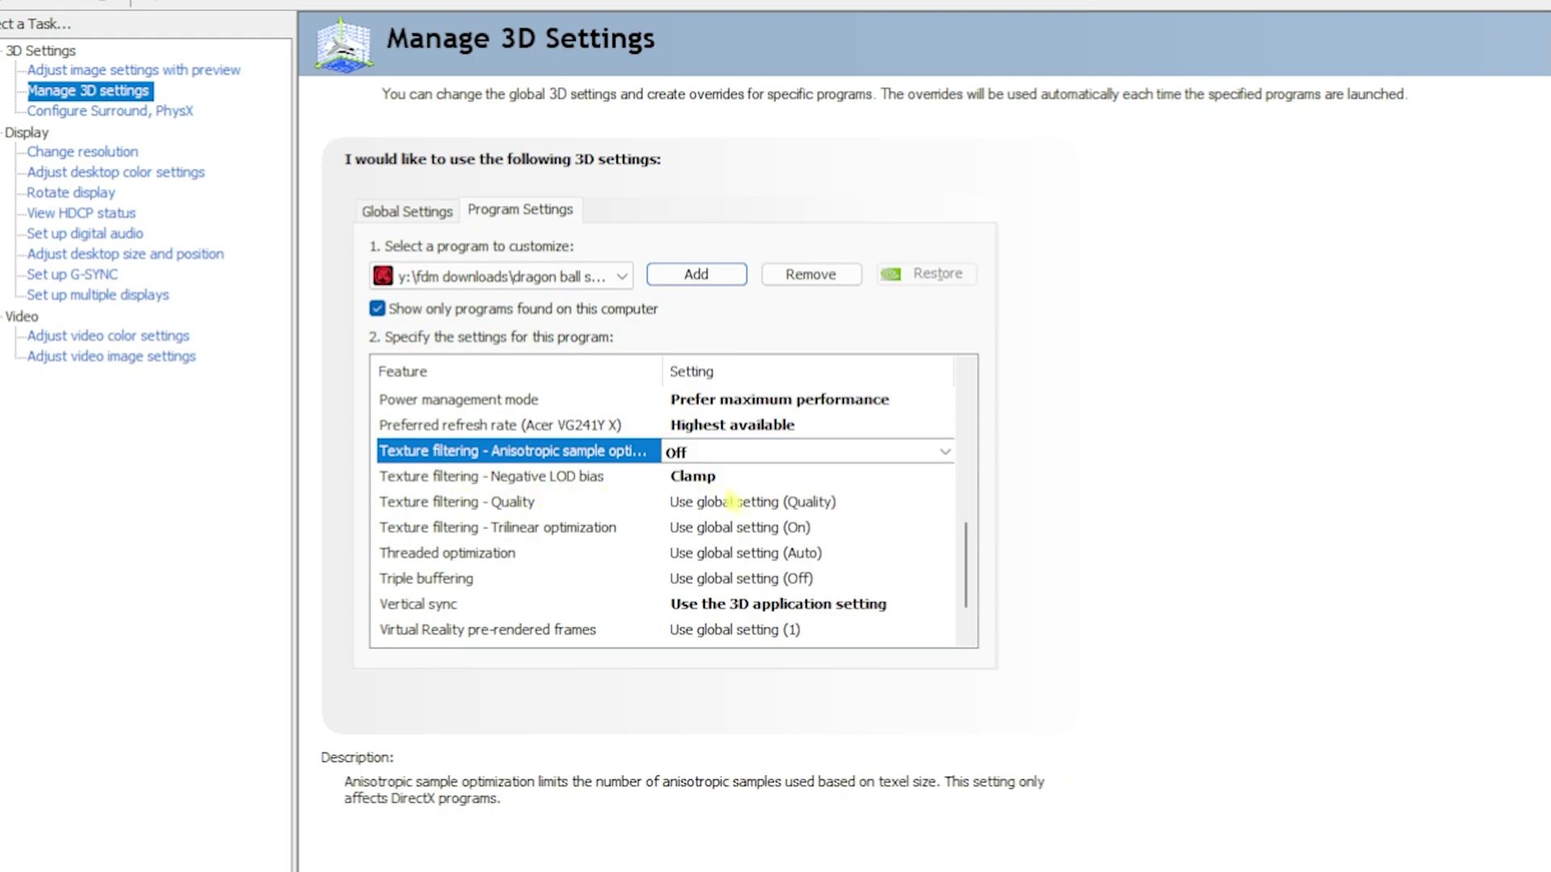
{"action": "left_click", "coordinate": [715, 502]}
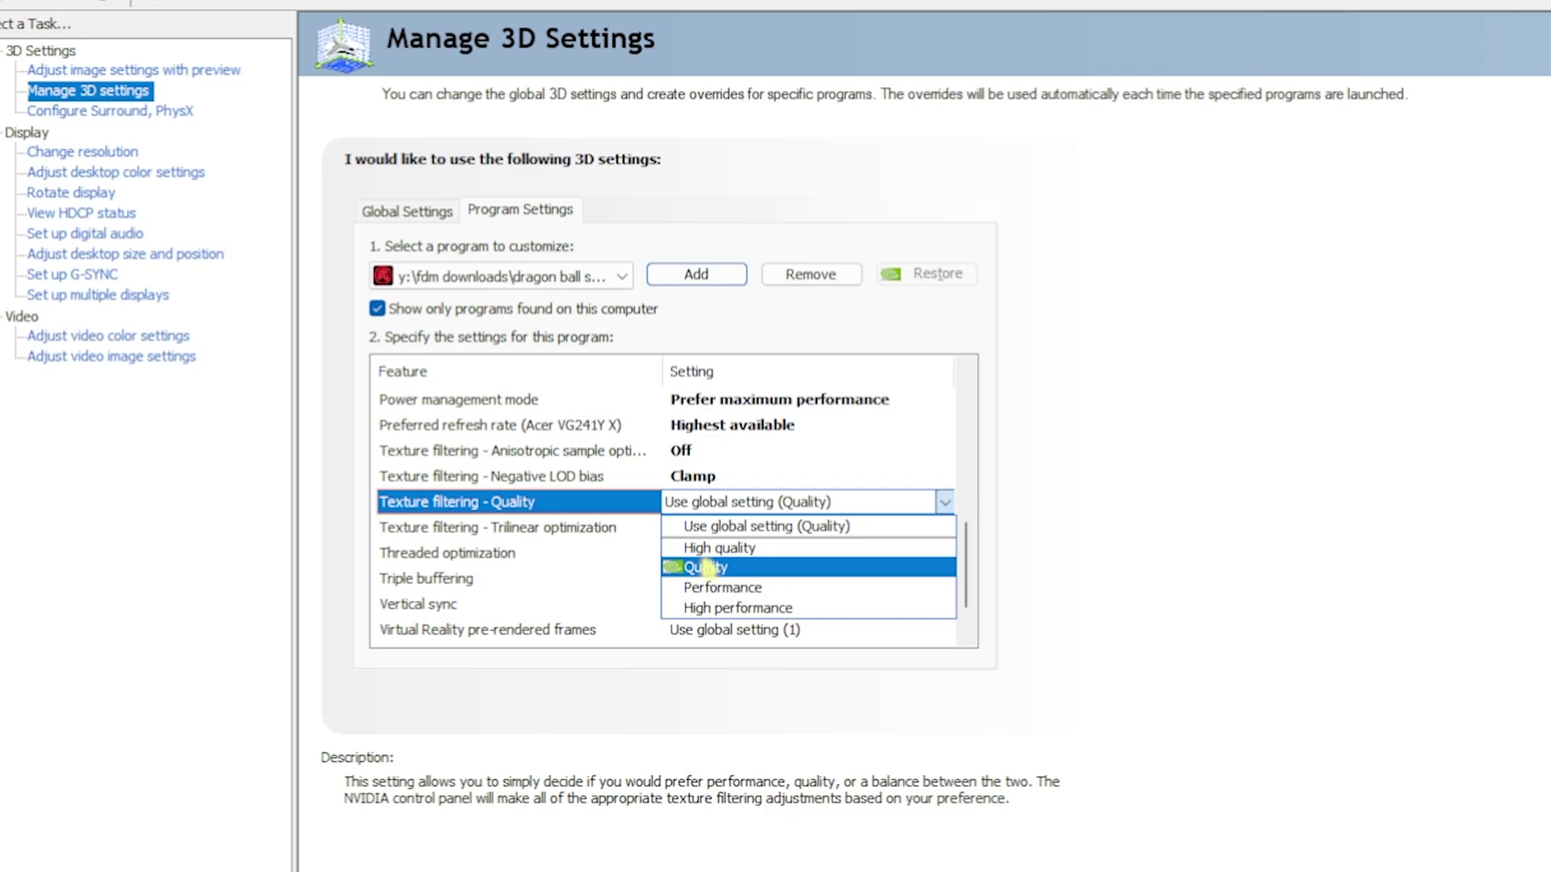
{"action": "left_click", "coordinate": [553, 527]}
{"action": "left_click", "coordinate": [751, 527]}
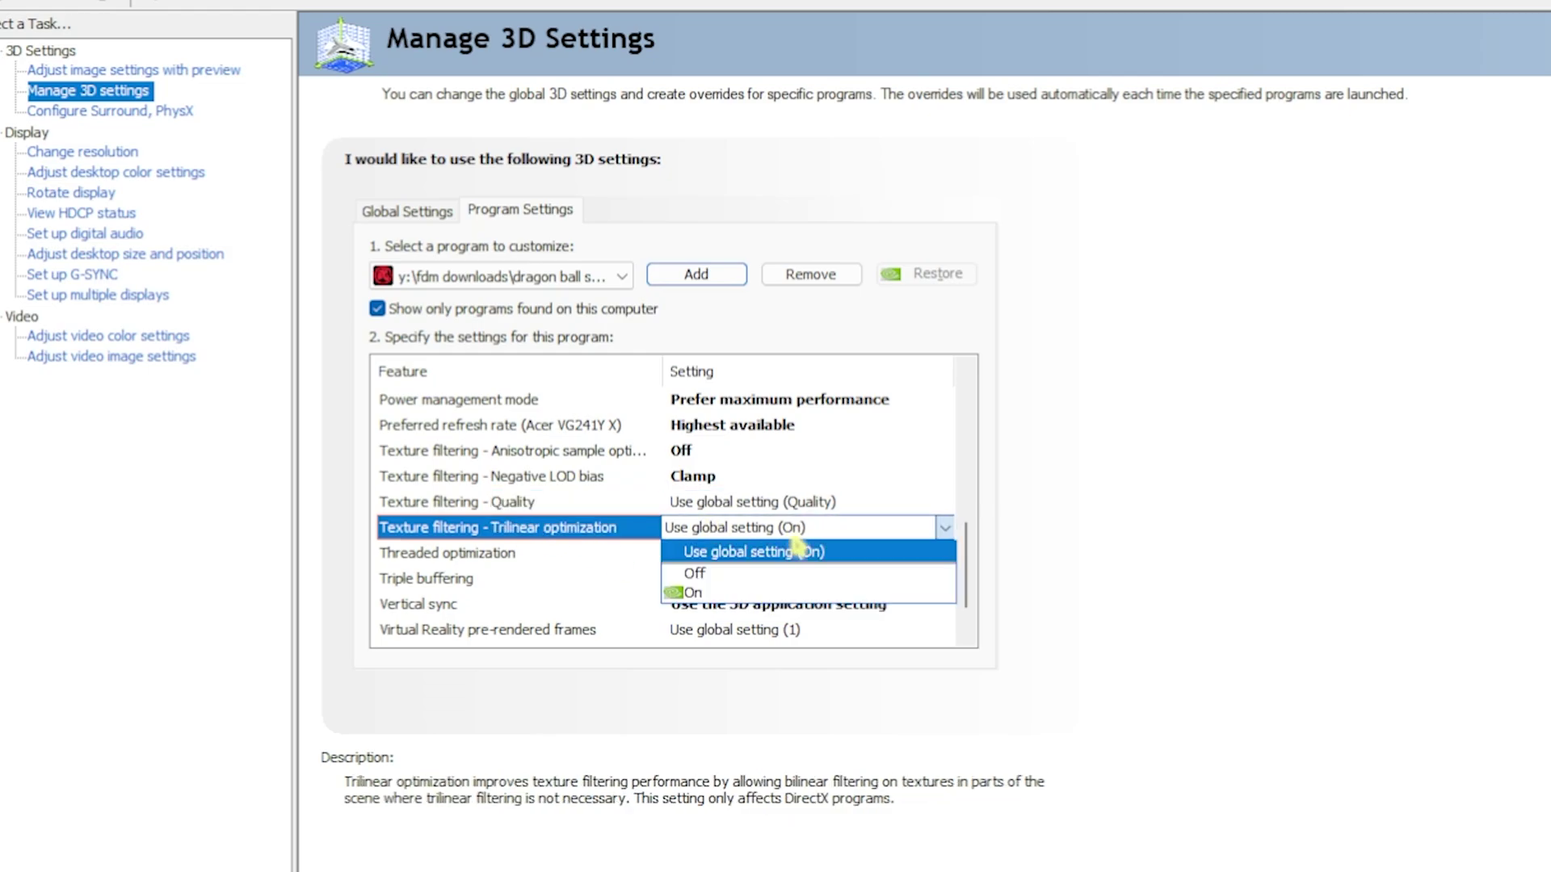
{"action": "left_click", "coordinate": [693, 592]}
Step: Turn Threaded optimization On and Vertical sync Off for the game
{"action": "scroll", "coordinate": [521, 566], "scroll_direction": "down", "scroll_amount": 1}
{"action": "left_click", "coordinate": [743, 502]}
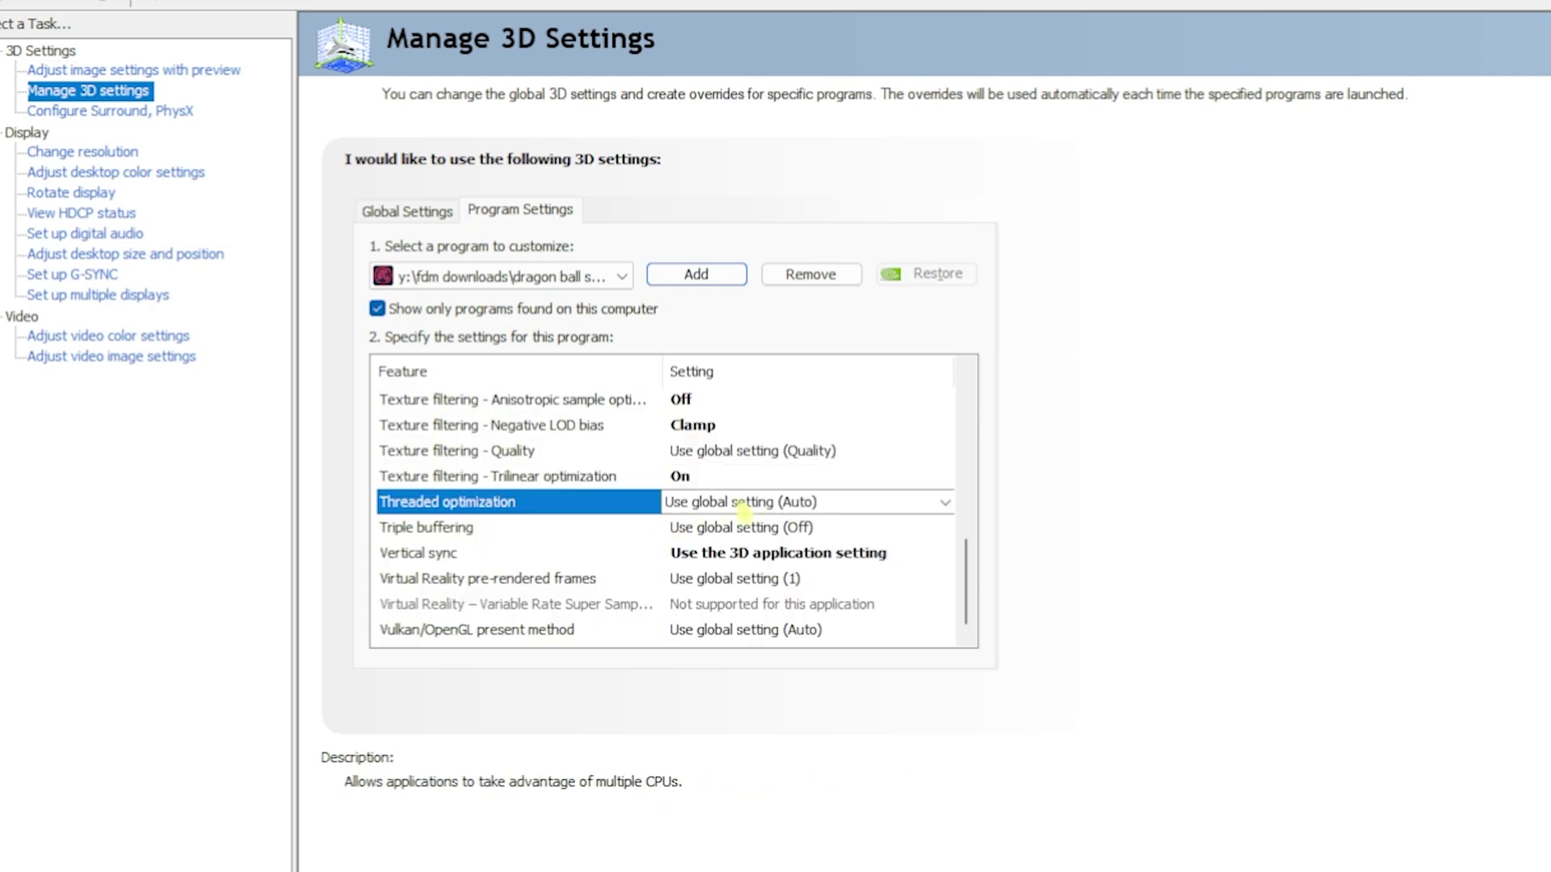
{"action": "left_click", "coordinate": [743, 507]}
{"action": "left_click", "coordinate": [709, 589]}
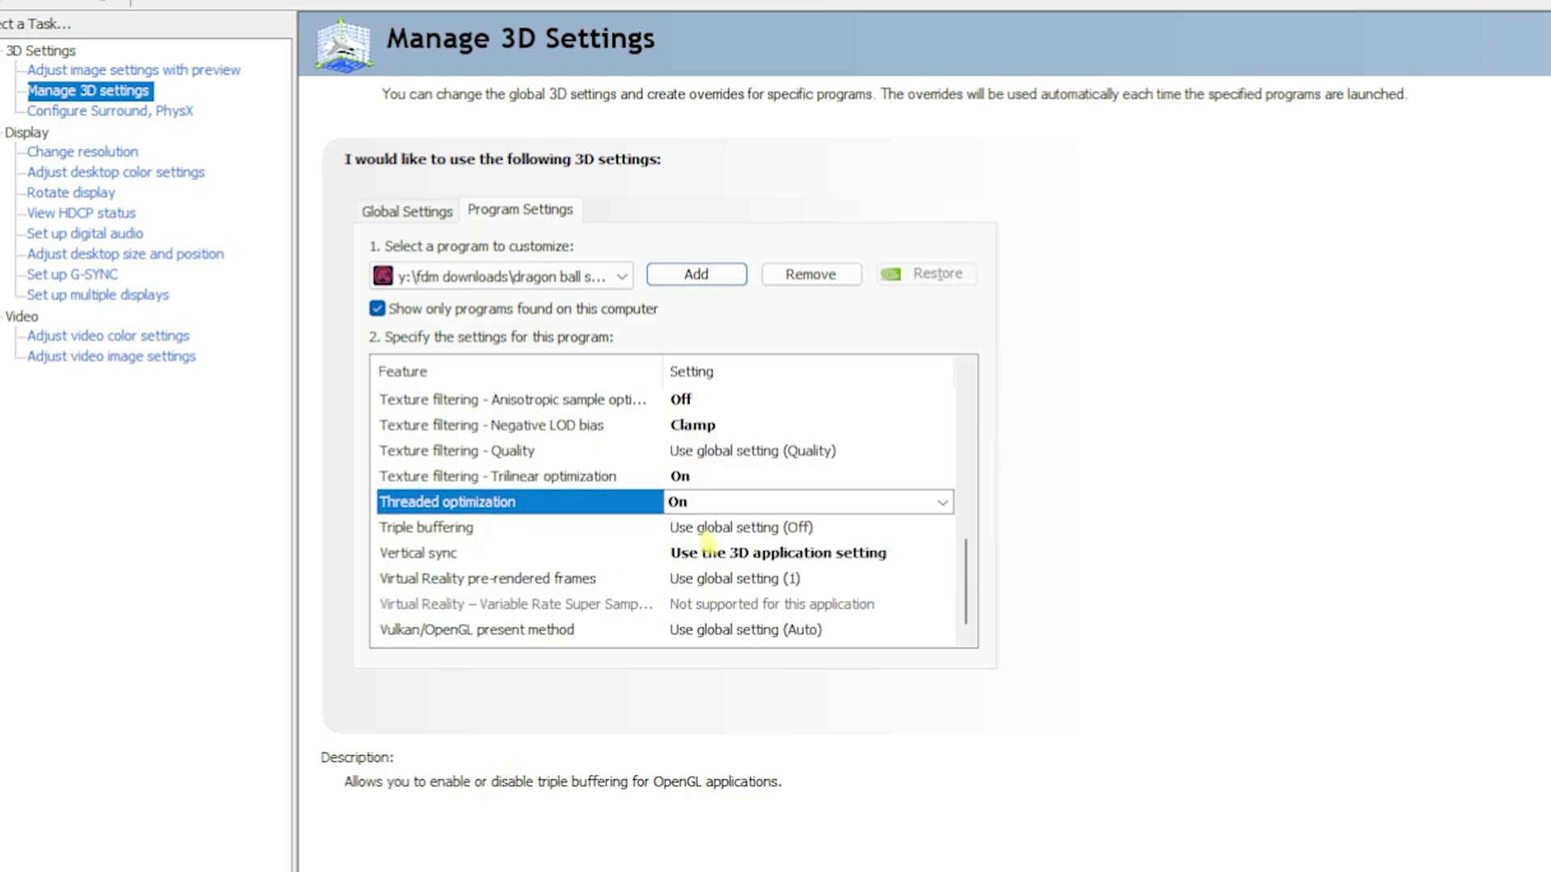
{"action": "left_click", "coordinate": [709, 553]}
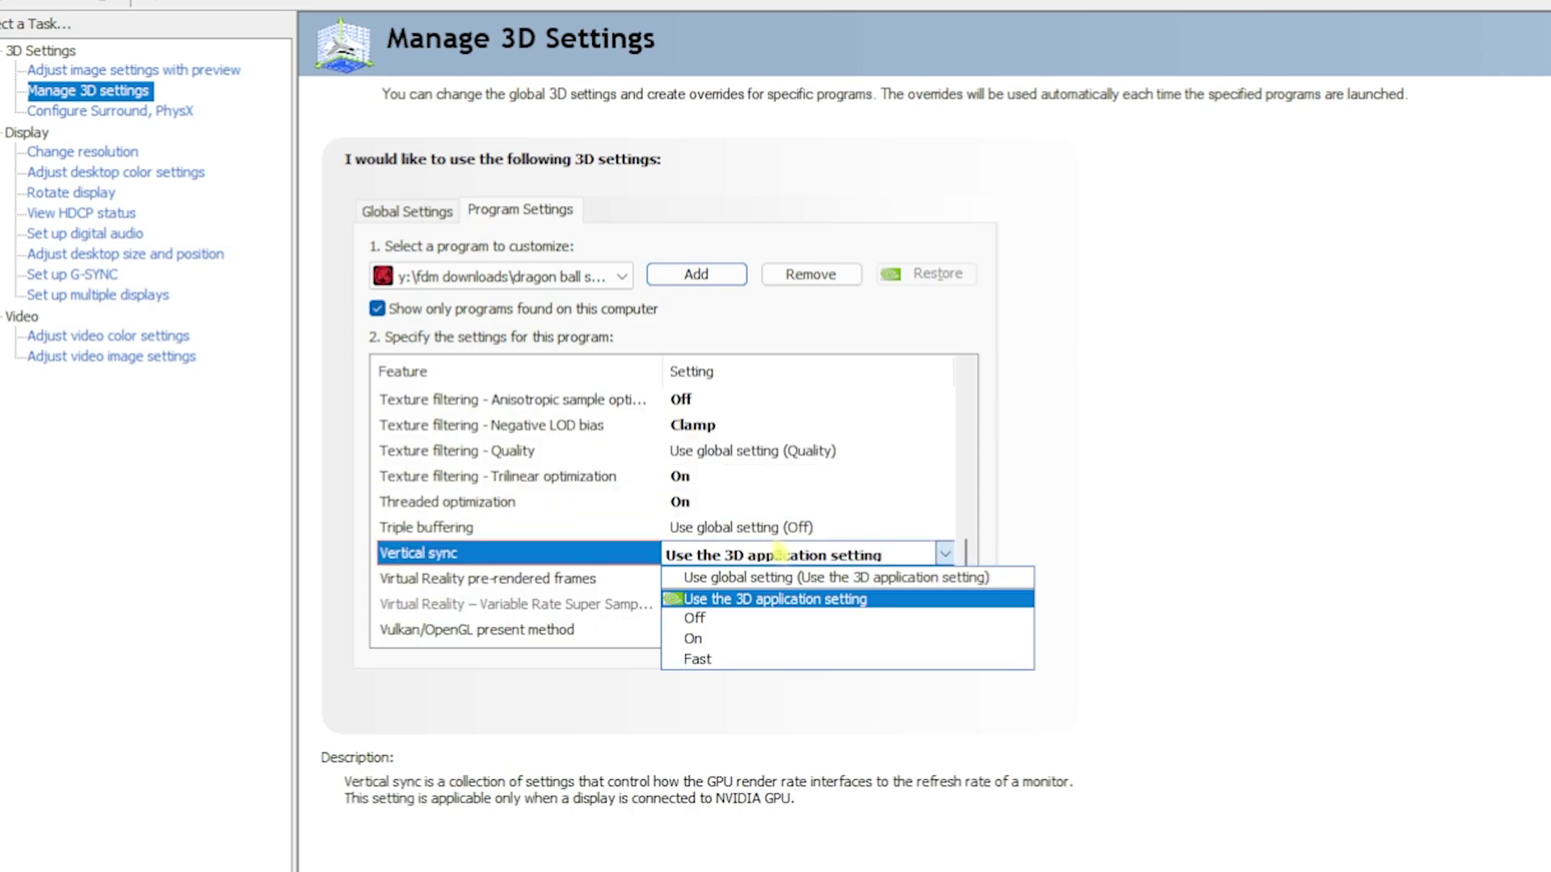
{"action": "left_click", "coordinate": [711, 618]}
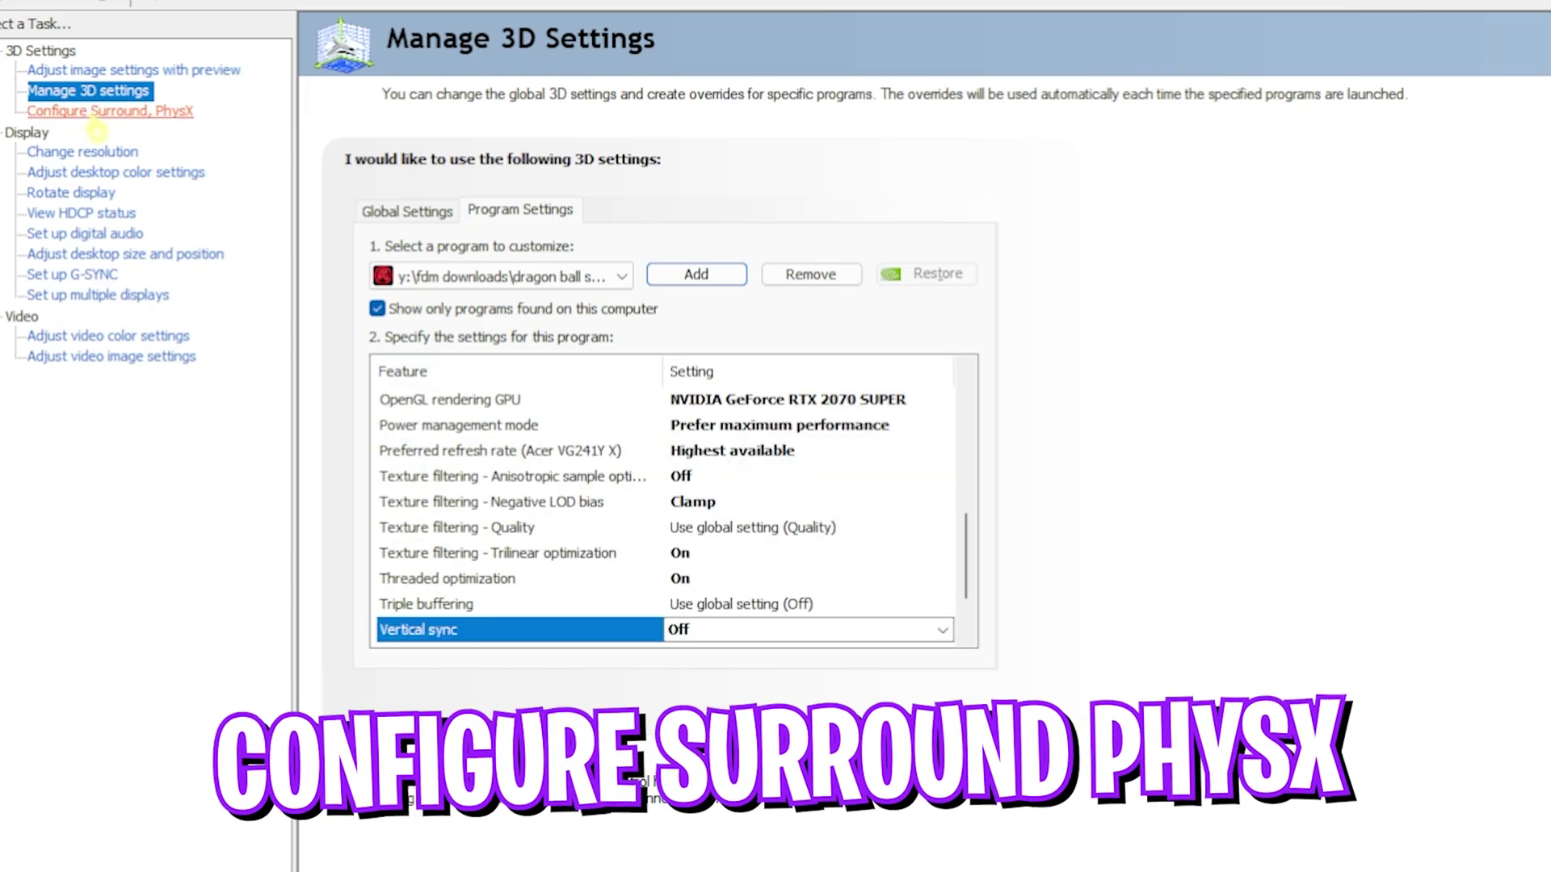
{"action": "left_click", "coordinate": [97, 115]}
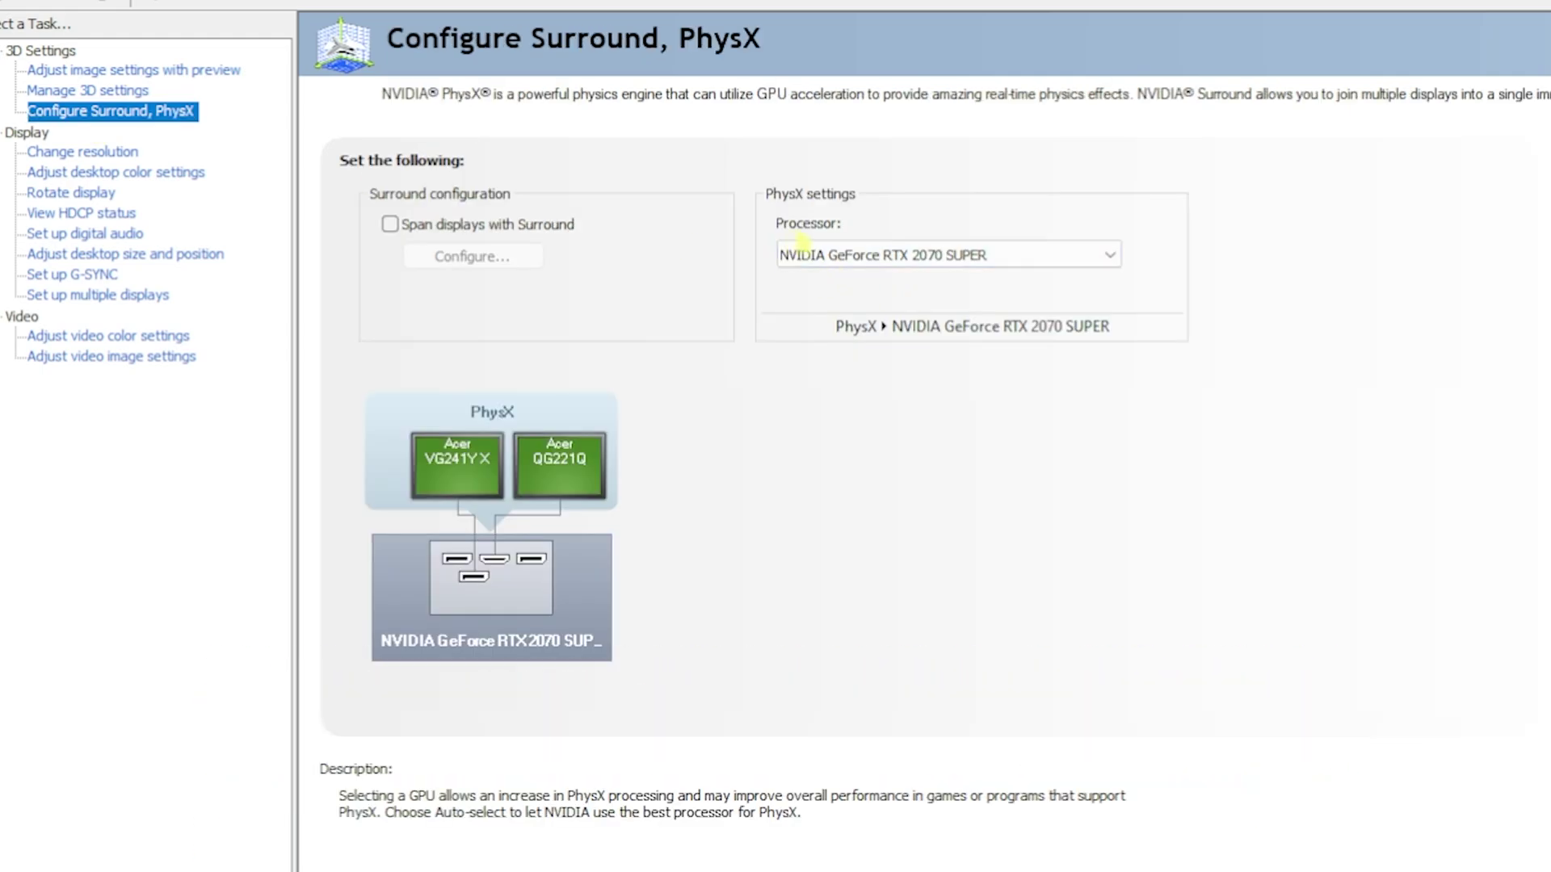
Step: Keep PhysX on the RTX 2070 SUPER and video dynamic range at Full (0-255)
{"action": "left_click", "coordinate": [857, 255]}
{"action": "left_click", "coordinate": [856, 301]}
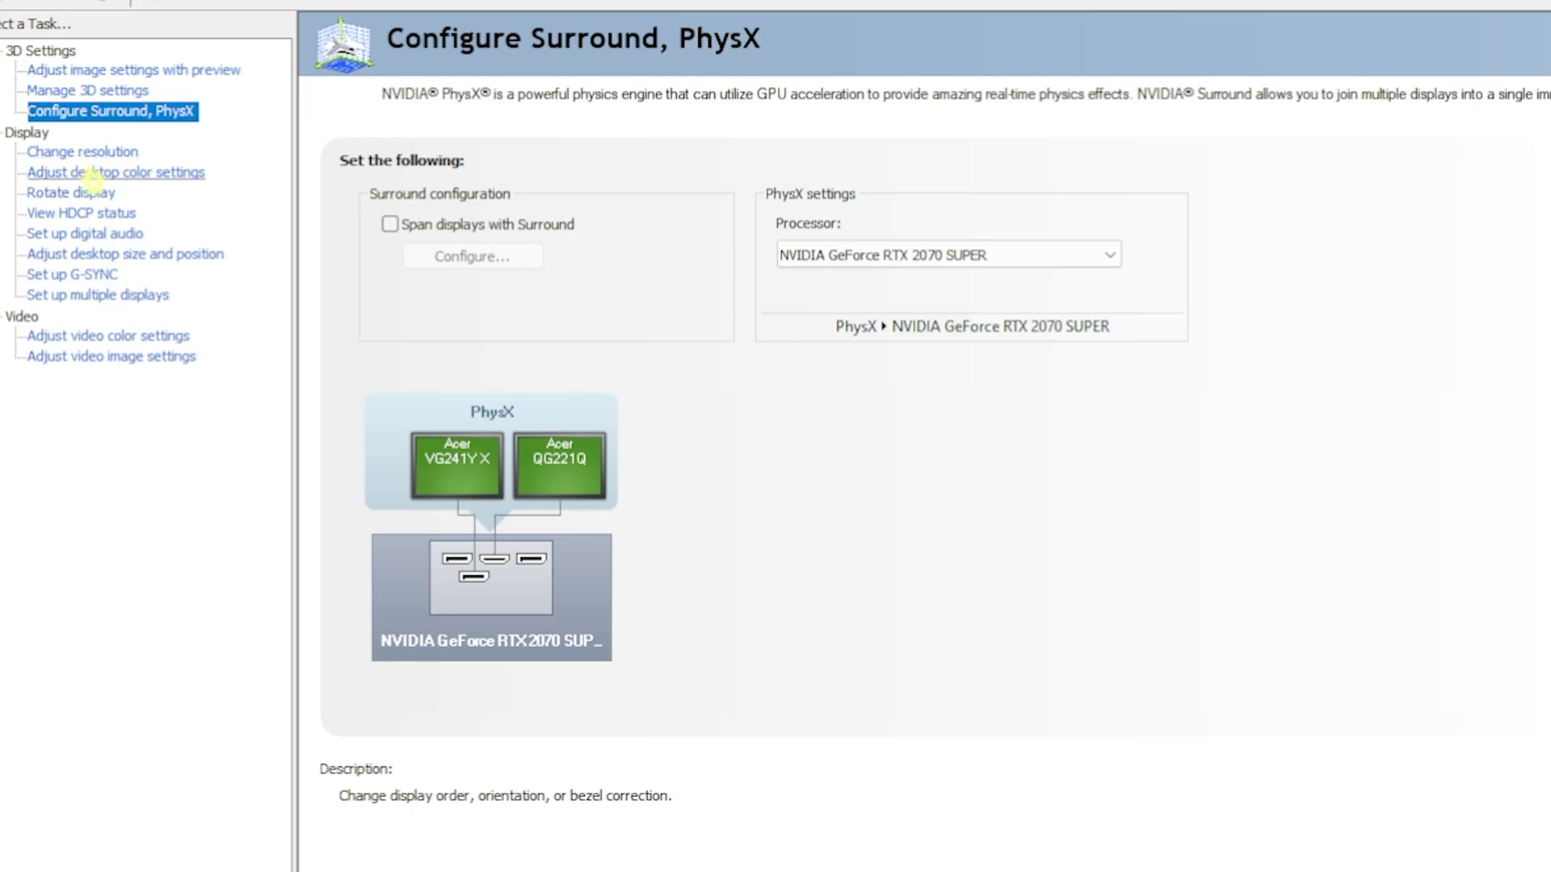
{"action": "left_click", "coordinate": [114, 173]}
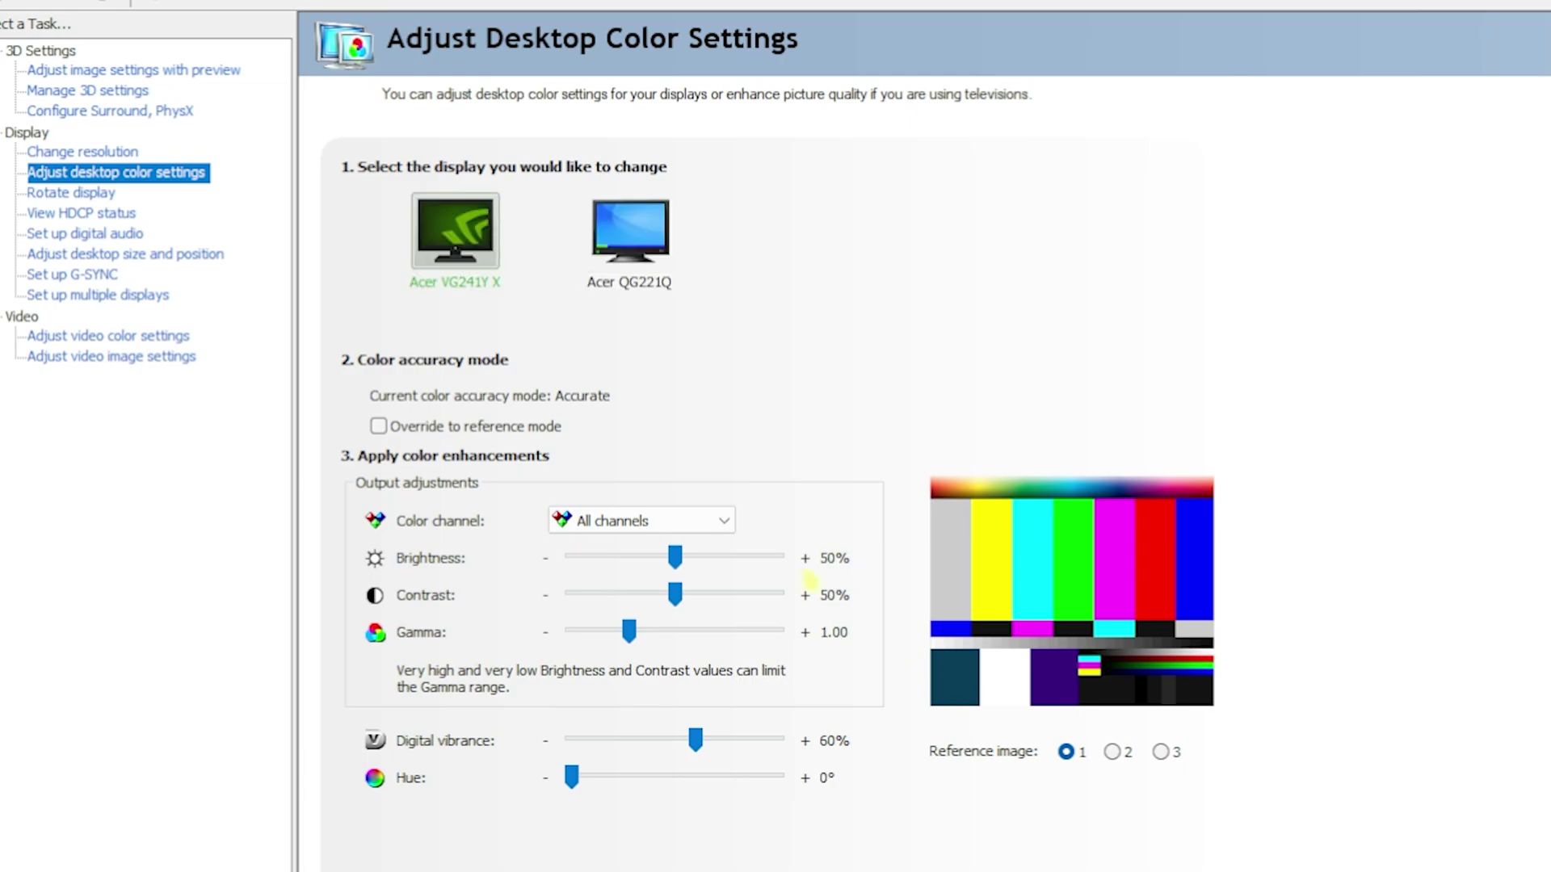
{"action": "left_click", "coordinate": [73, 336]}
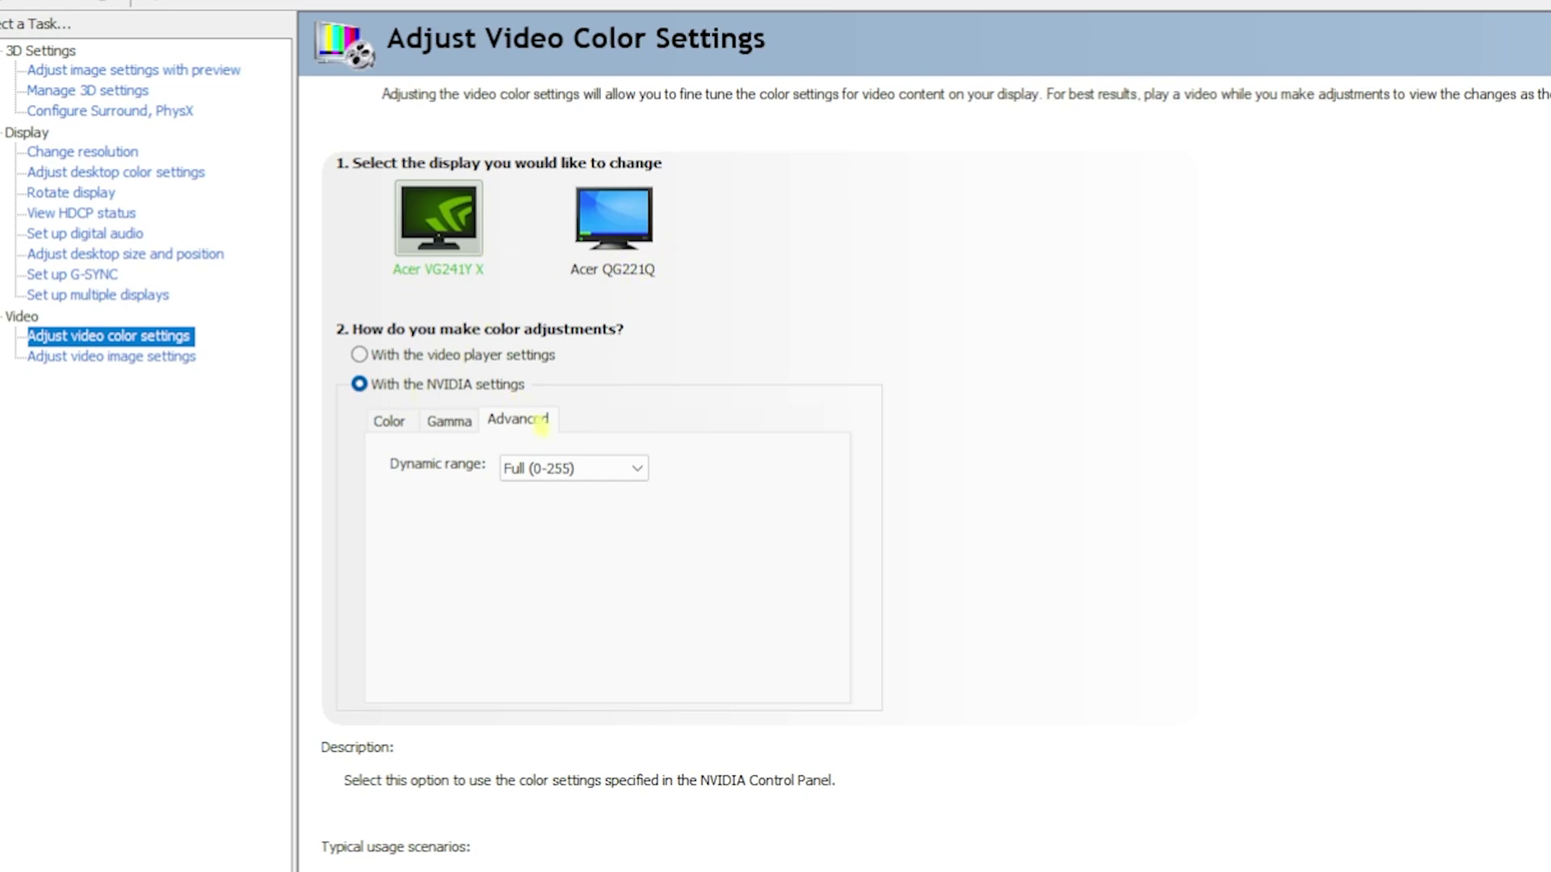
{"action": "left_click", "coordinate": [521, 470]}
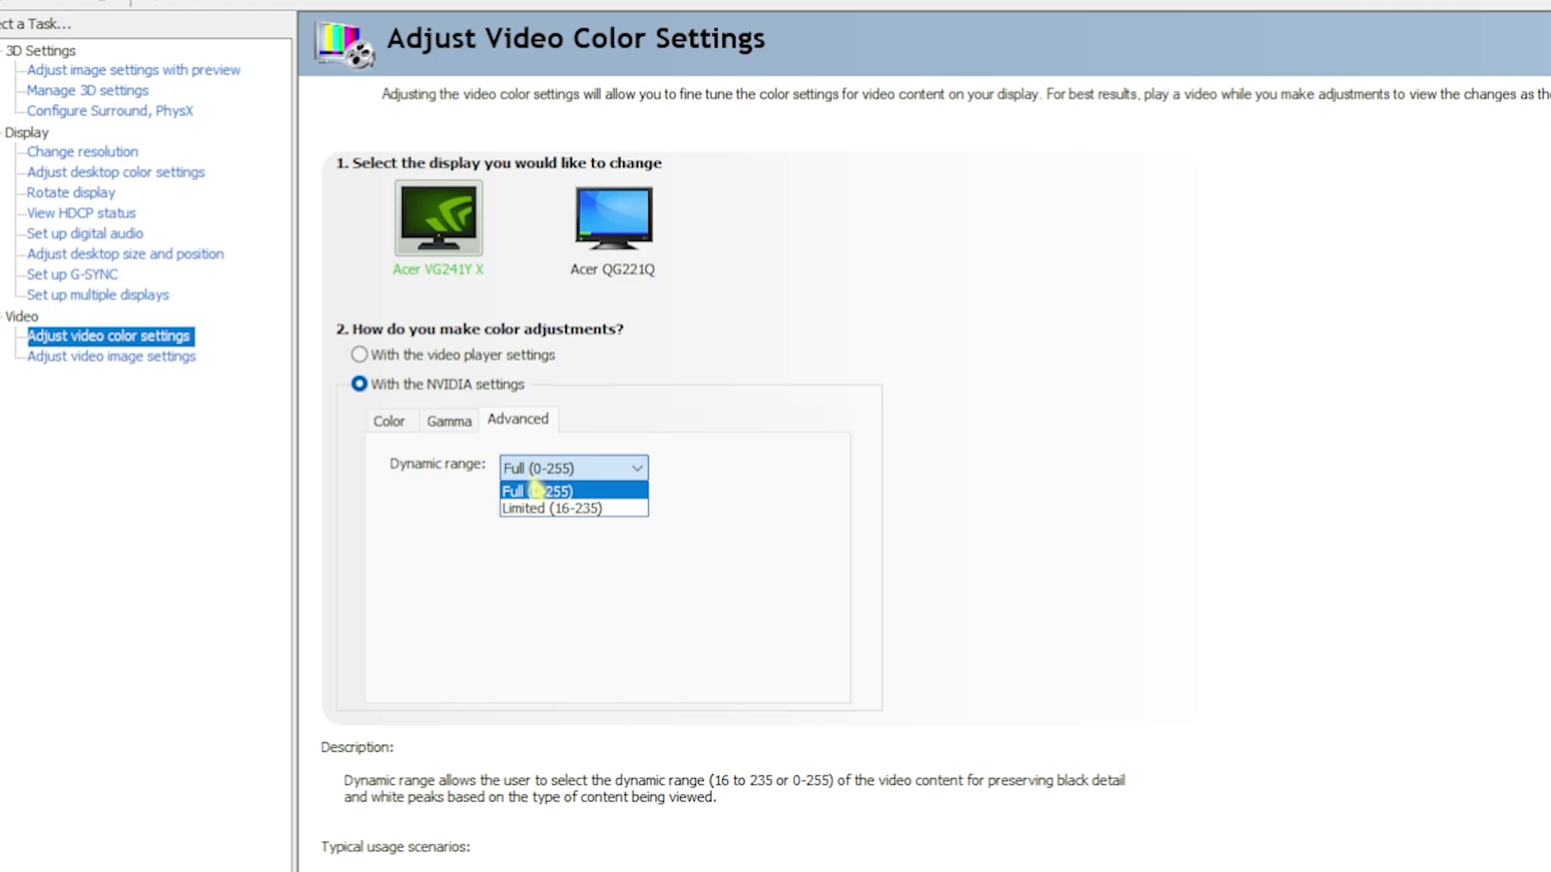
{"action": "left_click", "coordinate": [536, 492]}
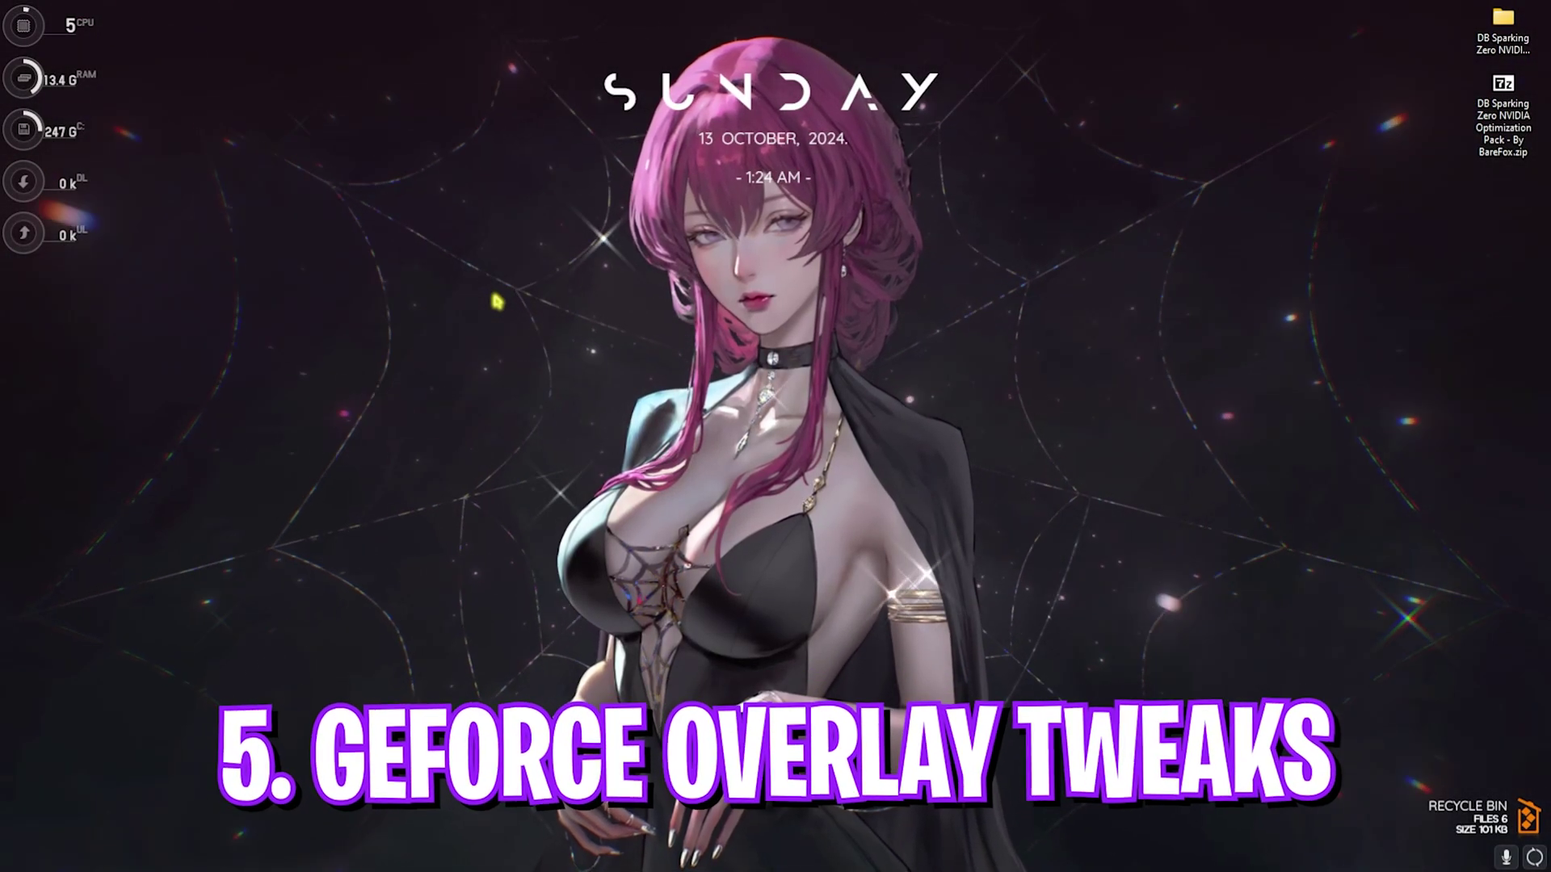
Step: Start automatic GPU tuning in the Alt+Z overlay's Performance panel, then switch it back off
{"action": "key", "text": "super"}
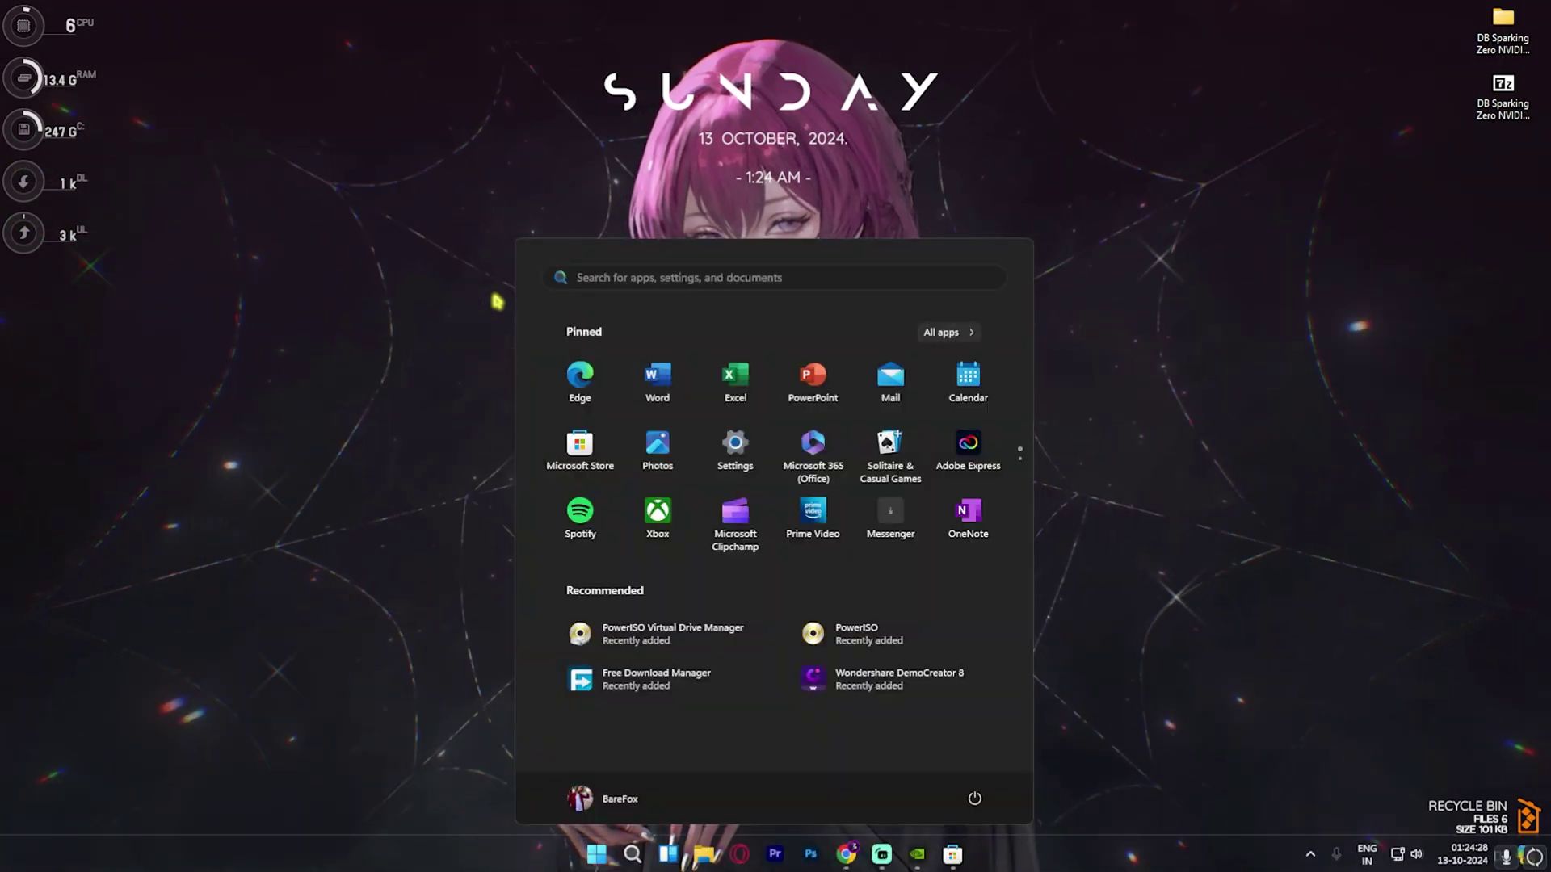
{"action": "key", "text": "alt+z"}
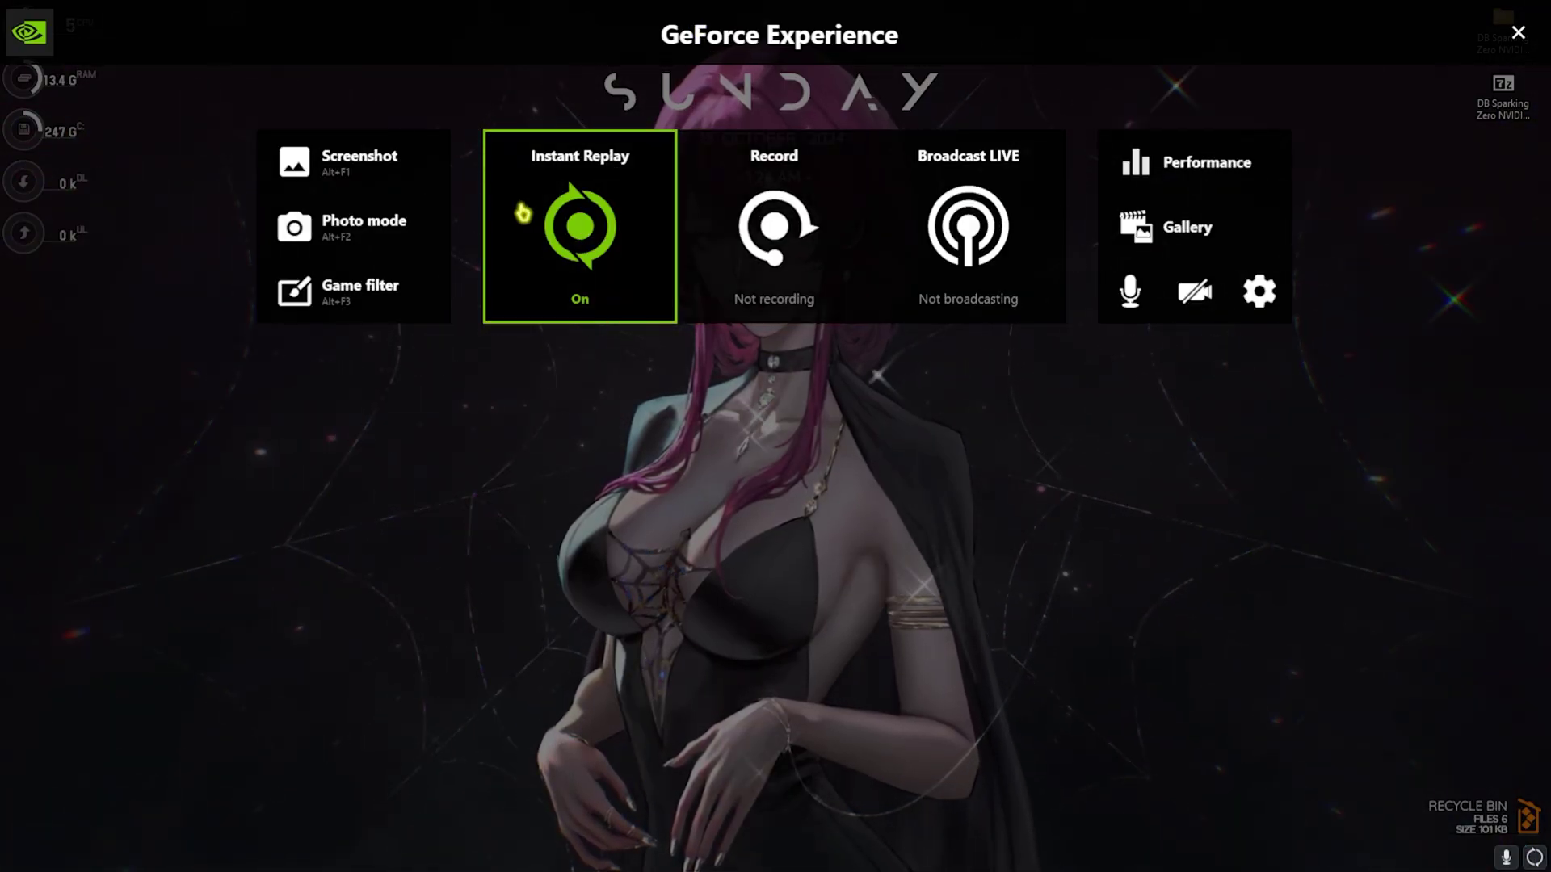
{"action": "left_click", "coordinate": [1236, 169]}
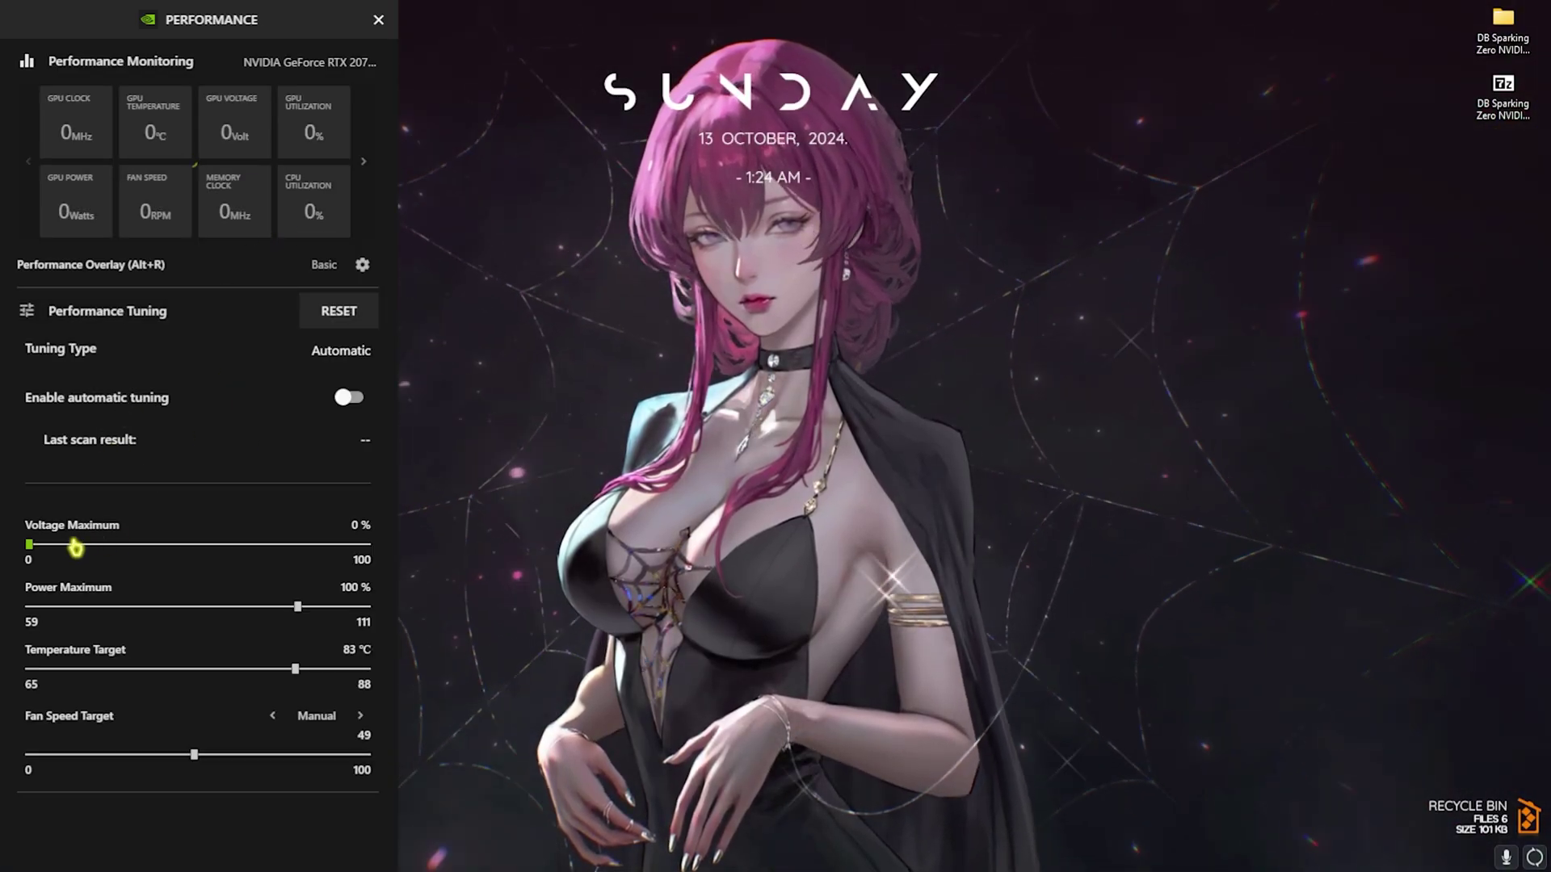
{"action": "left_click", "coordinate": [335, 398]}
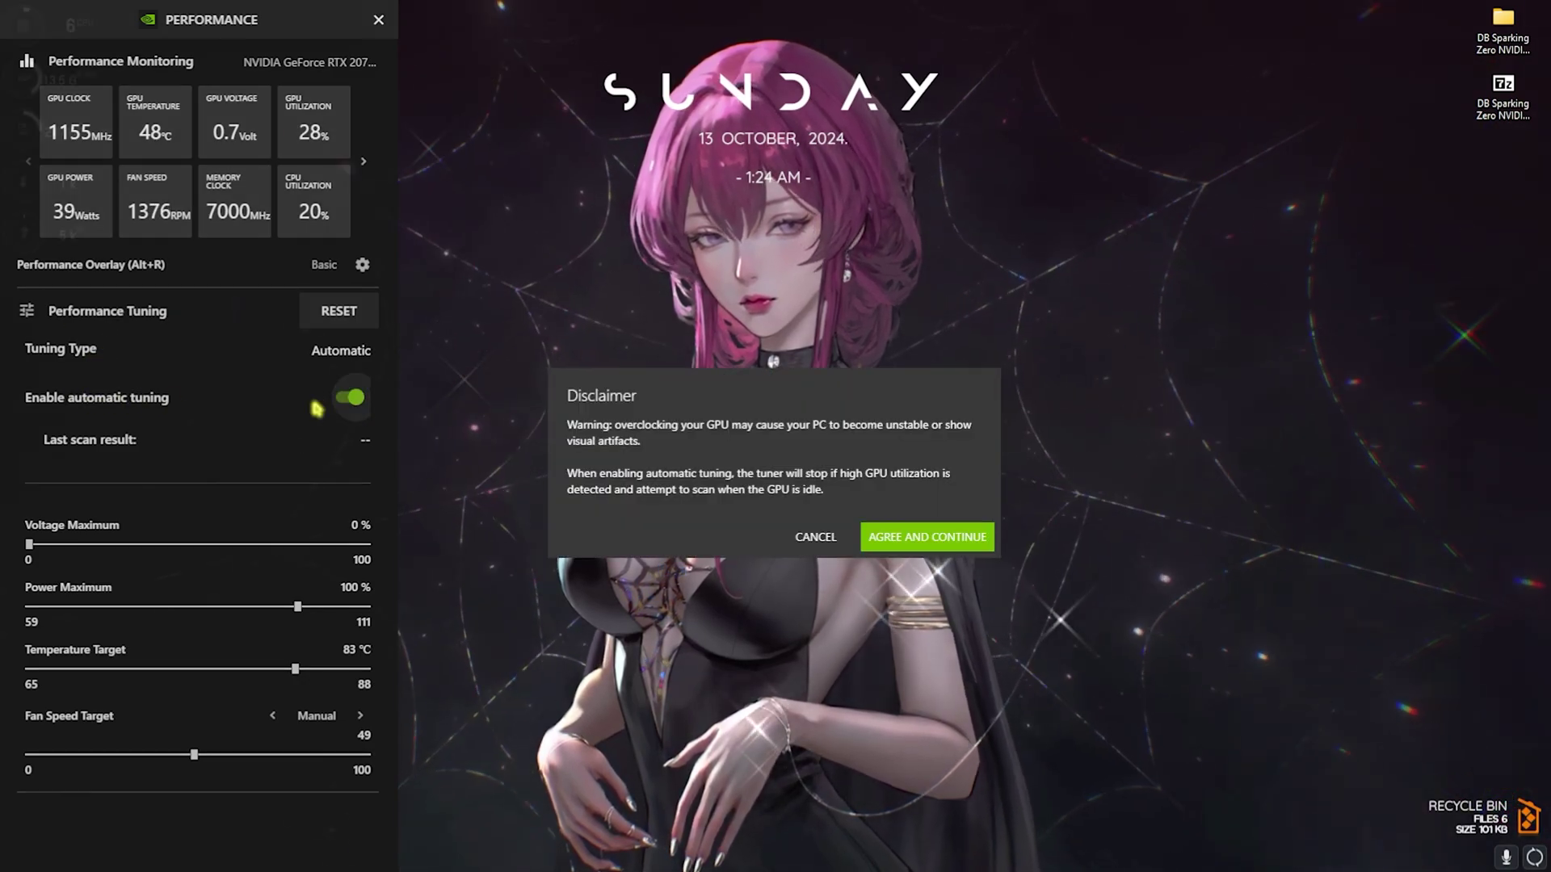
{"action": "left_click", "coordinate": [929, 538]}
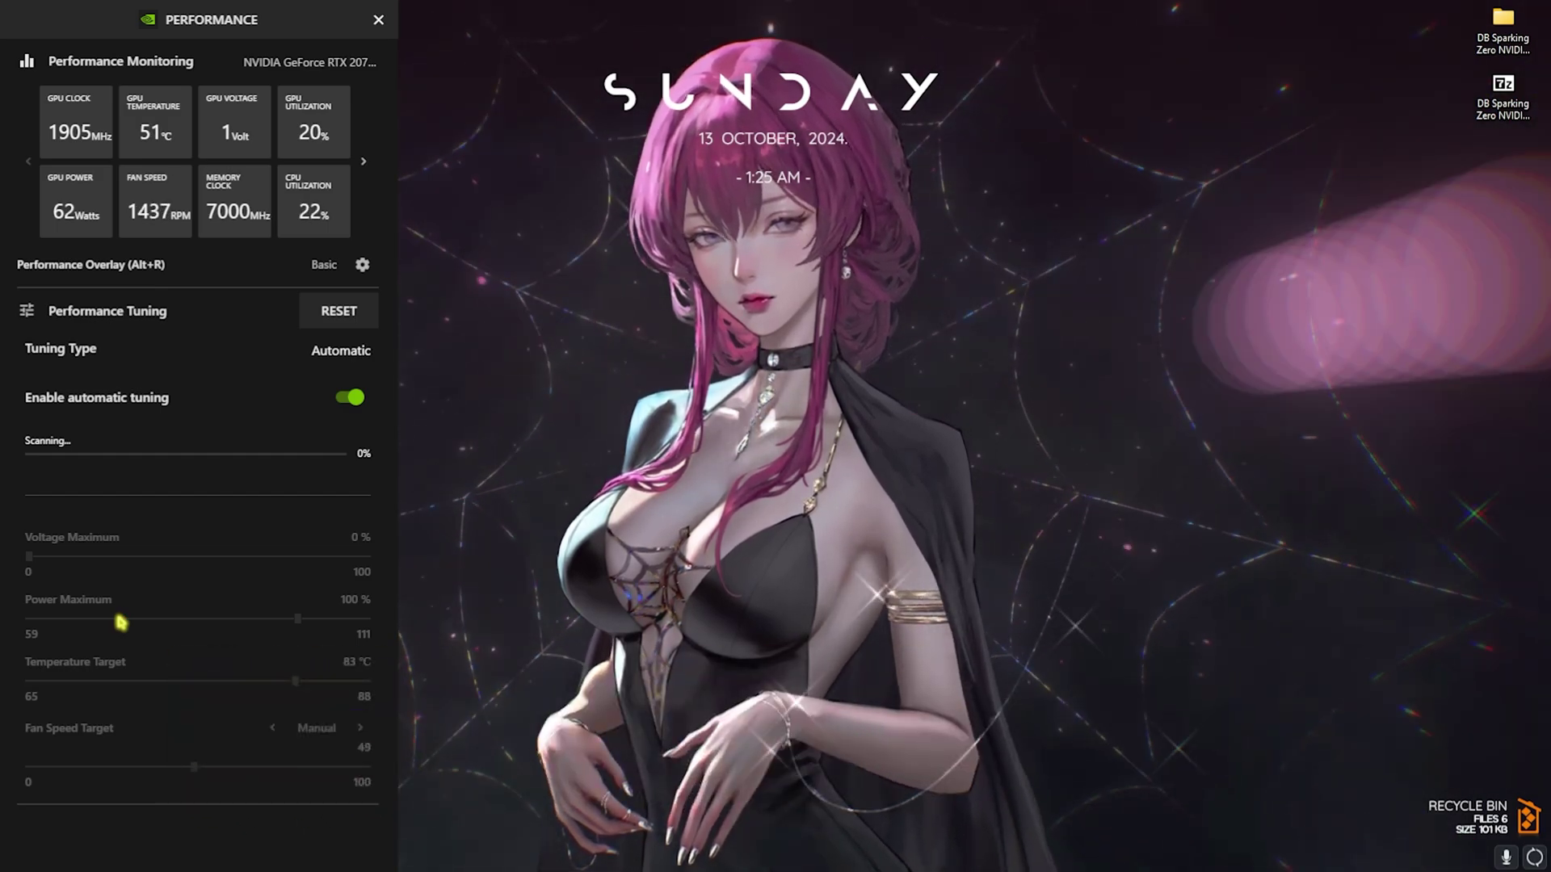
{"action": "left_click", "coordinate": [352, 396]}
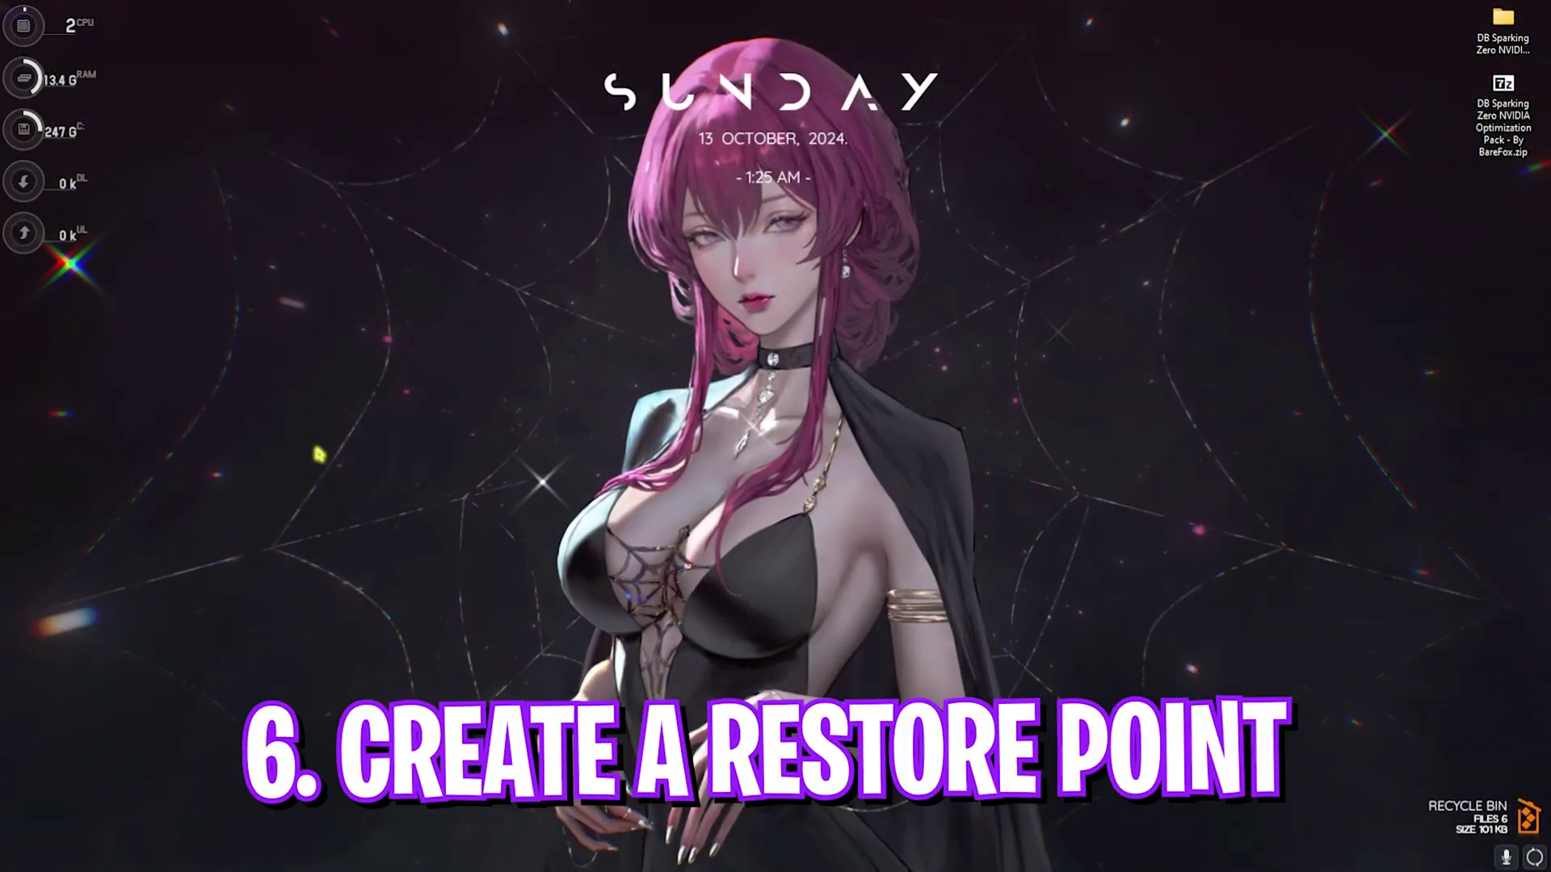
Step: Create a restore point named 'DVD' for Local Disk (C:) and close System Properties
{"action": "key", "text": "super+s"}
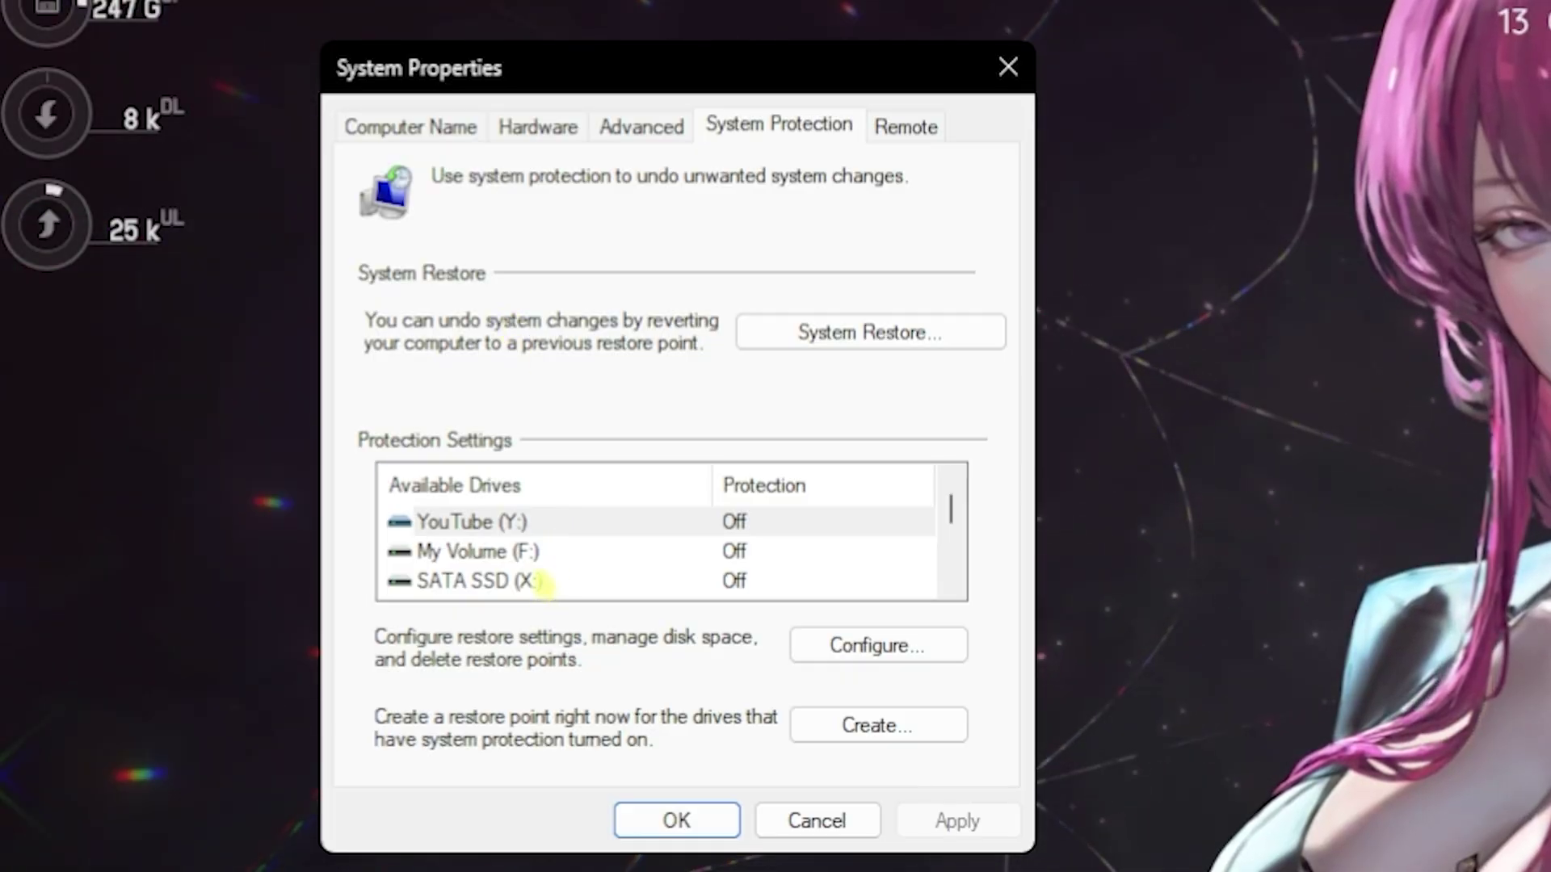
{"action": "scroll", "coordinate": [541, 582], "scroll_direction": "down", "scroll_amount": 2}
{"action": "left_click", "coordinate": [541, 582]}
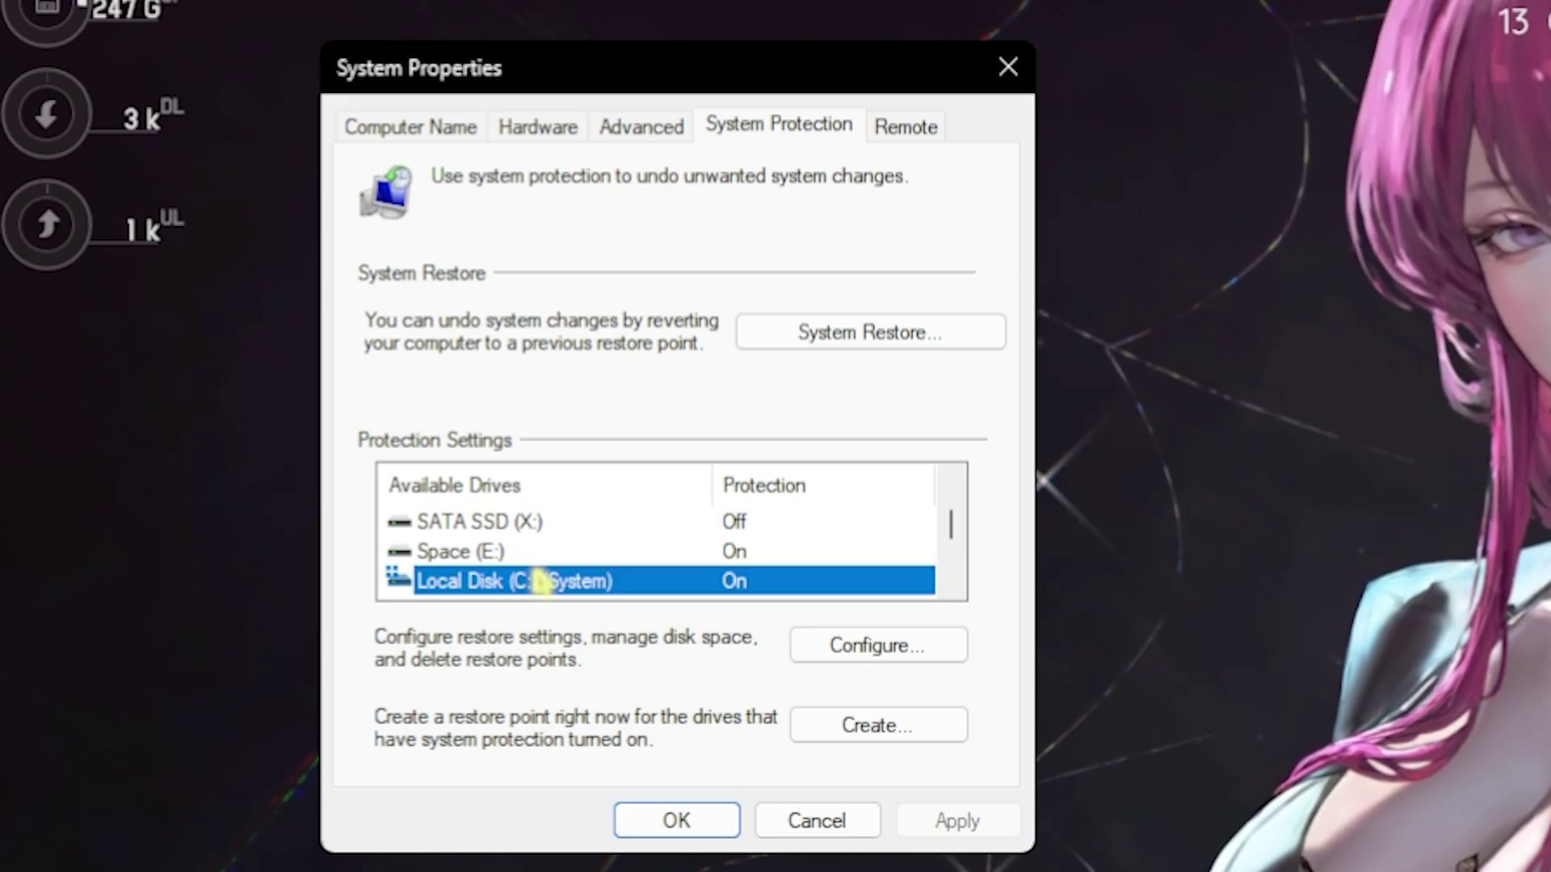
{"action": "left_click", "coordinate": [800, 727]}
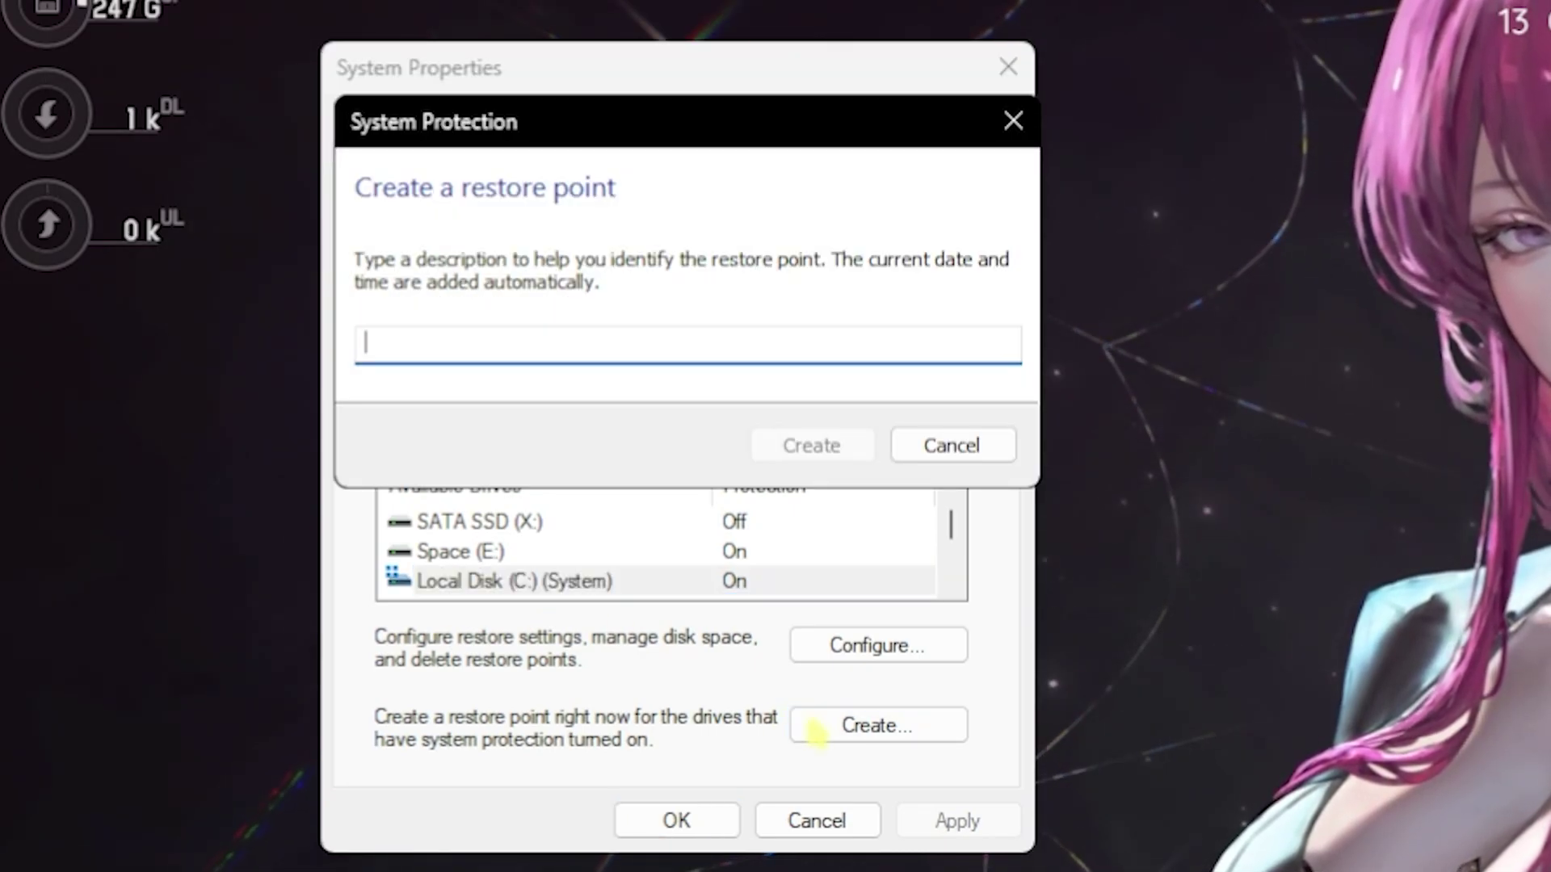
{"action": "type", "text": "DV"}
{"action": "type", "text": "DB"}
{"action": "key", "text": "Return"}
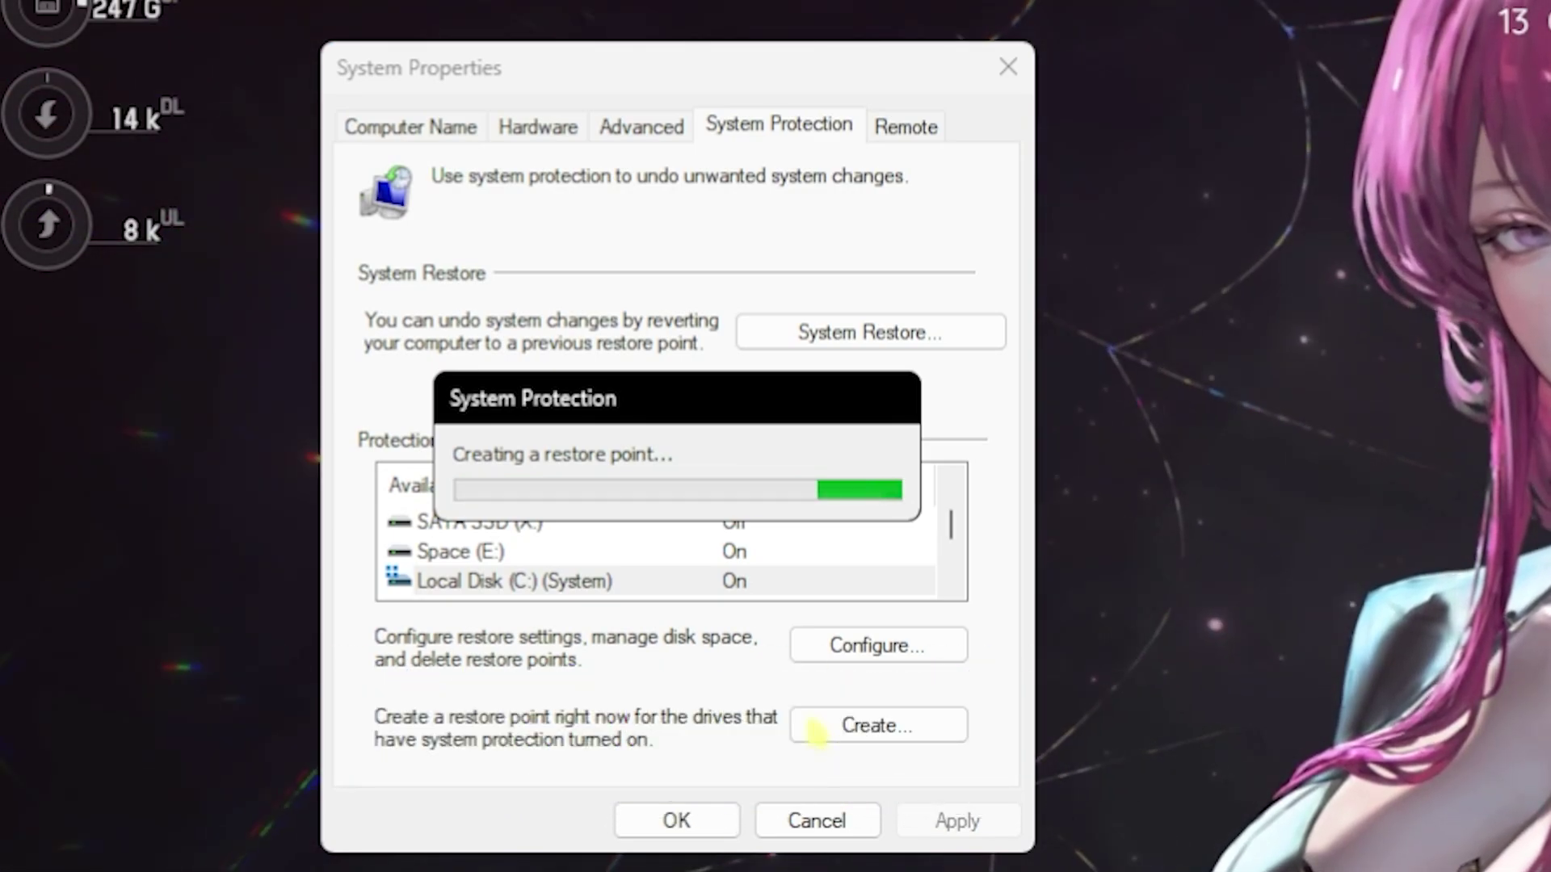
{"action": "left_click", "coordinate": [892, 462]}
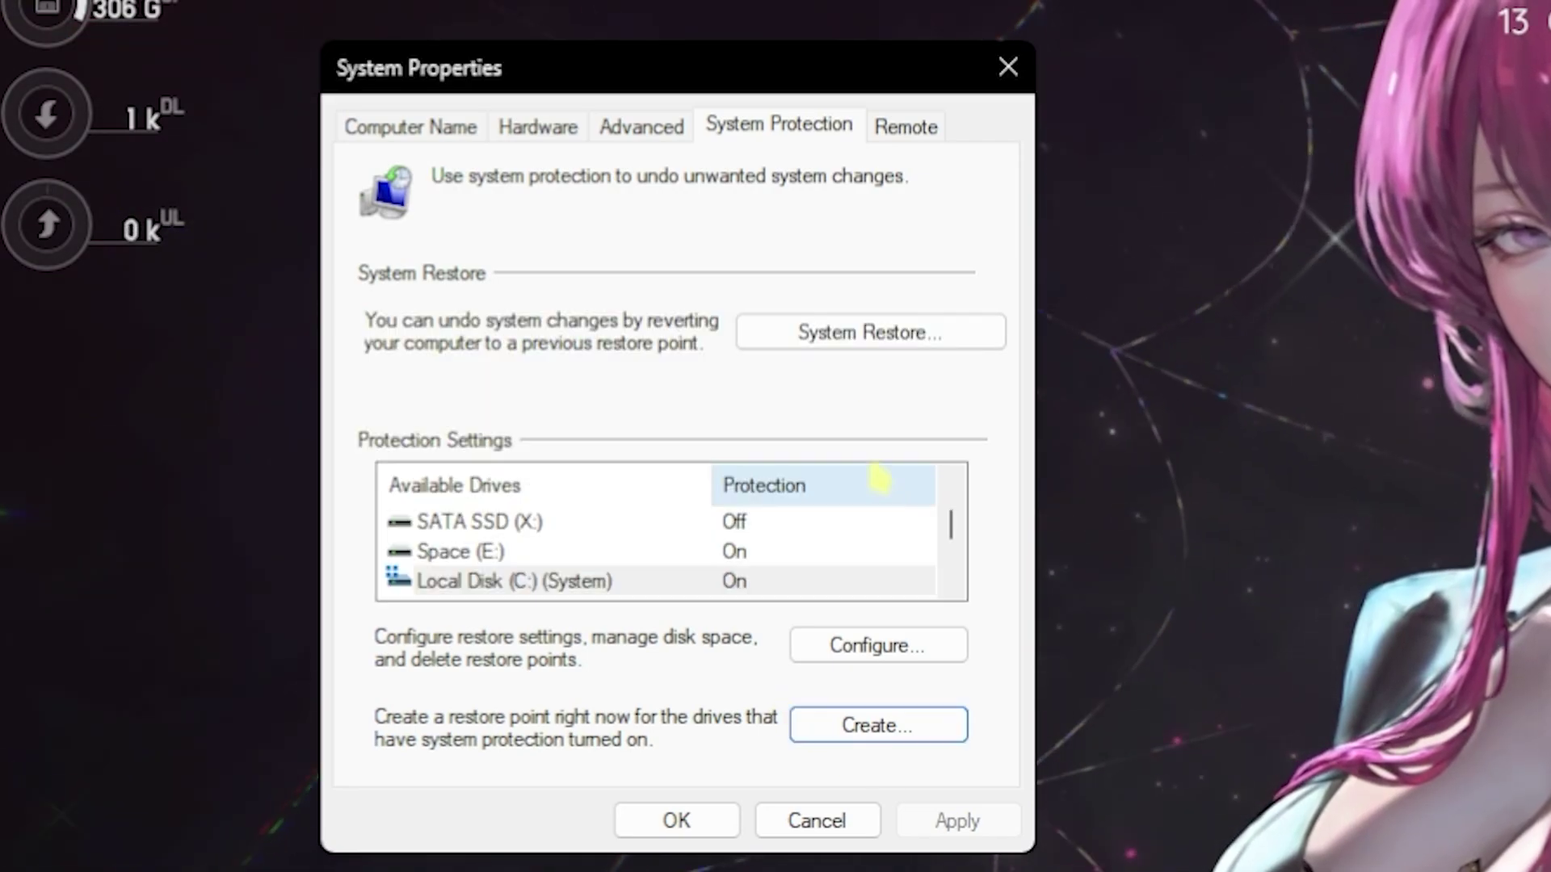
{"action": "left_click", "coordinate": [1007, 68]}
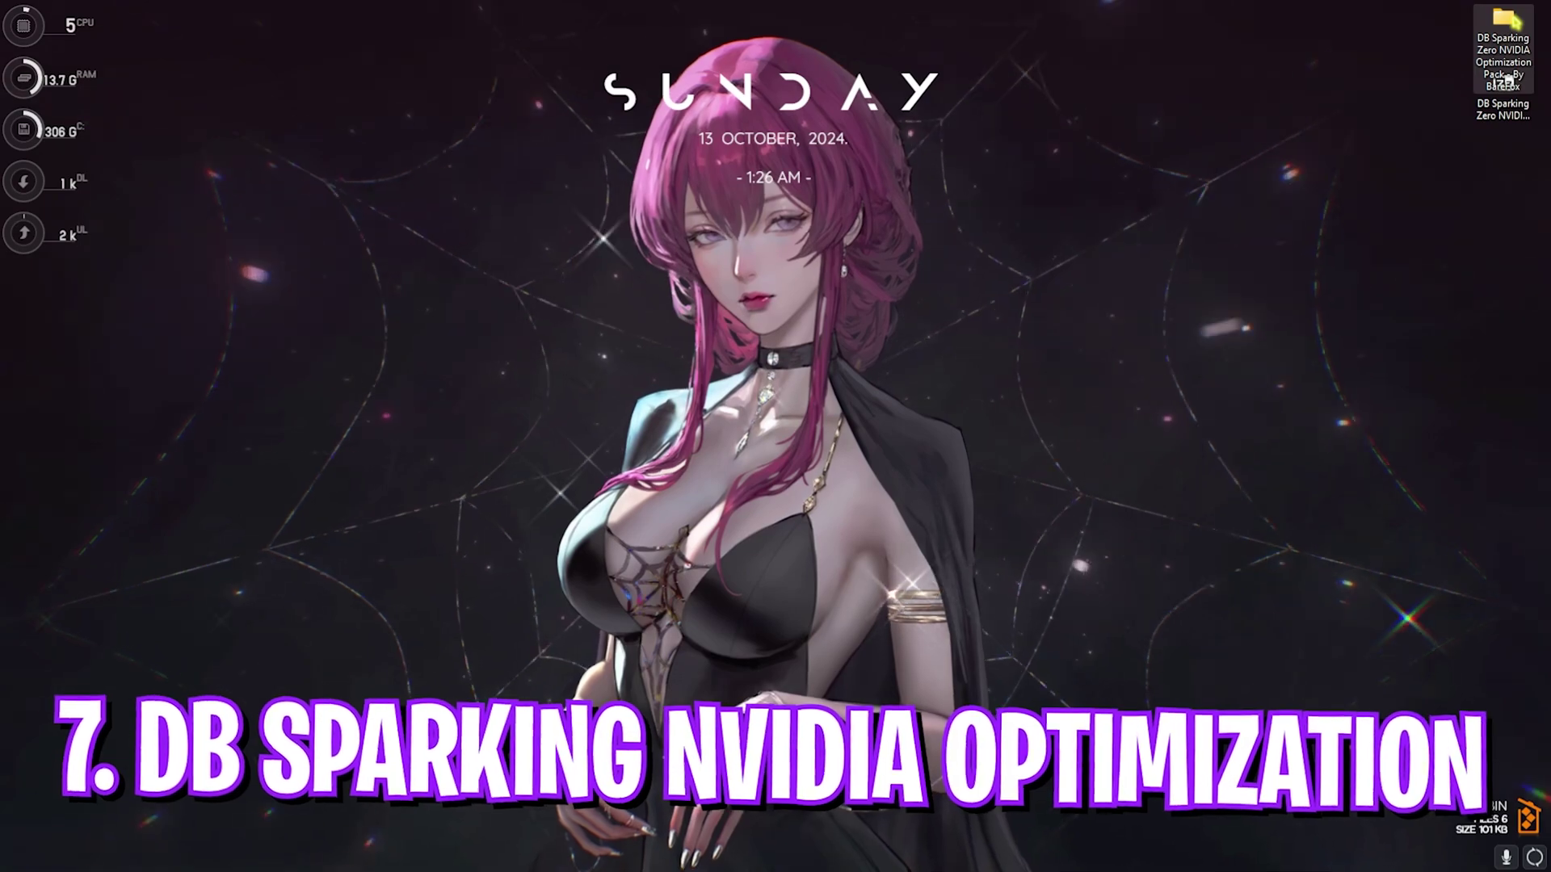
Step: Open the DB Sparking Zero NVIDIA Optimization Pack folder and its 1 - DBZ Sparking Zero Priority subfolder
{"action": "left_click", "coordinate": [1507, 24]}
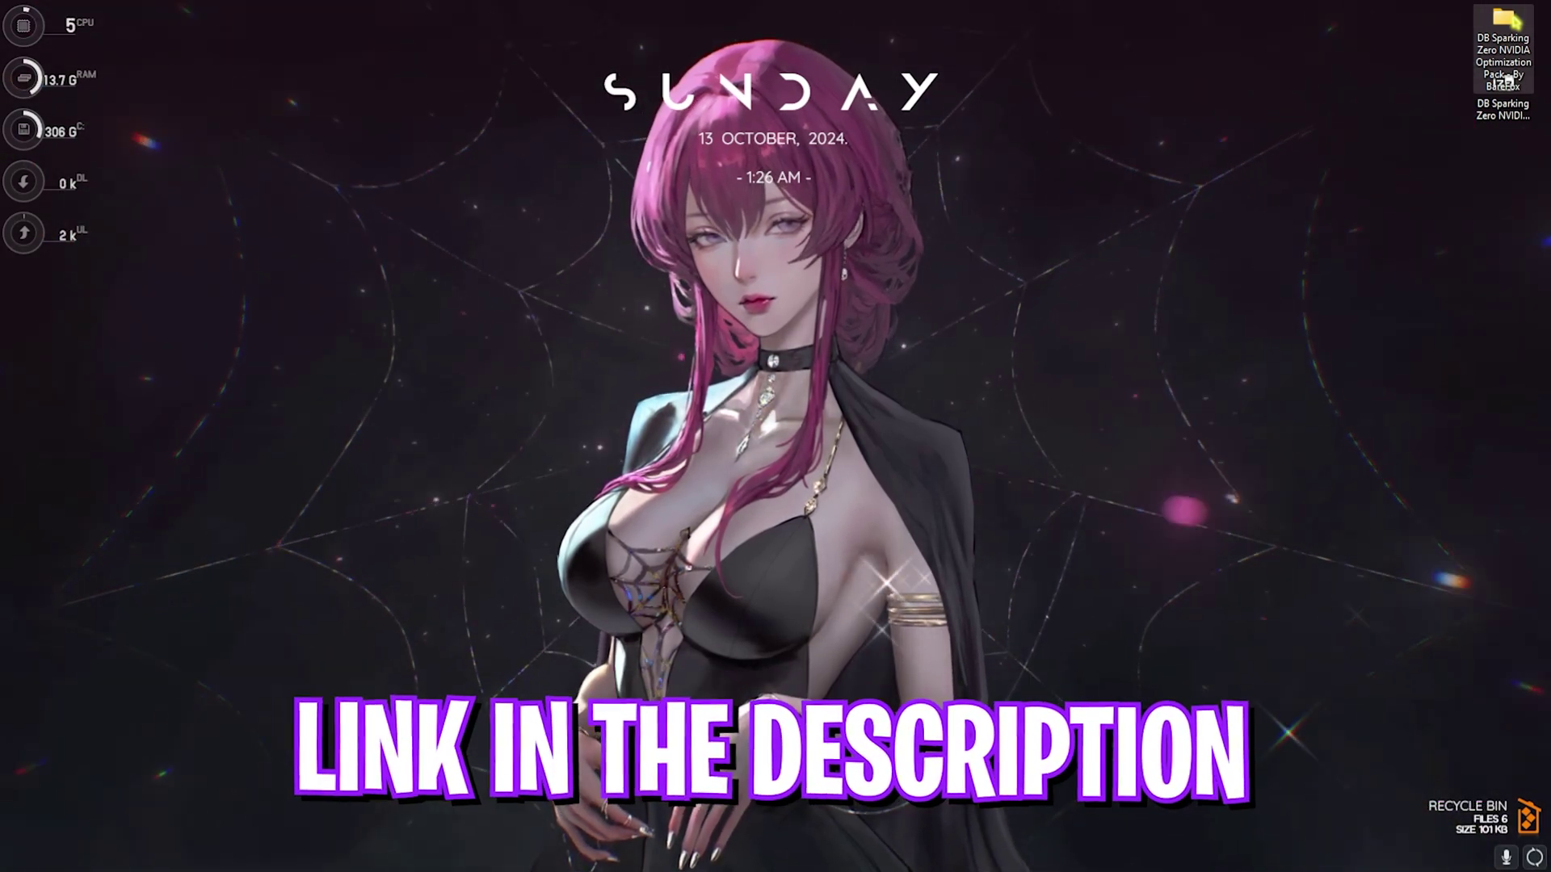
{"action": "double_click", "coordinate": [1508, 24]}
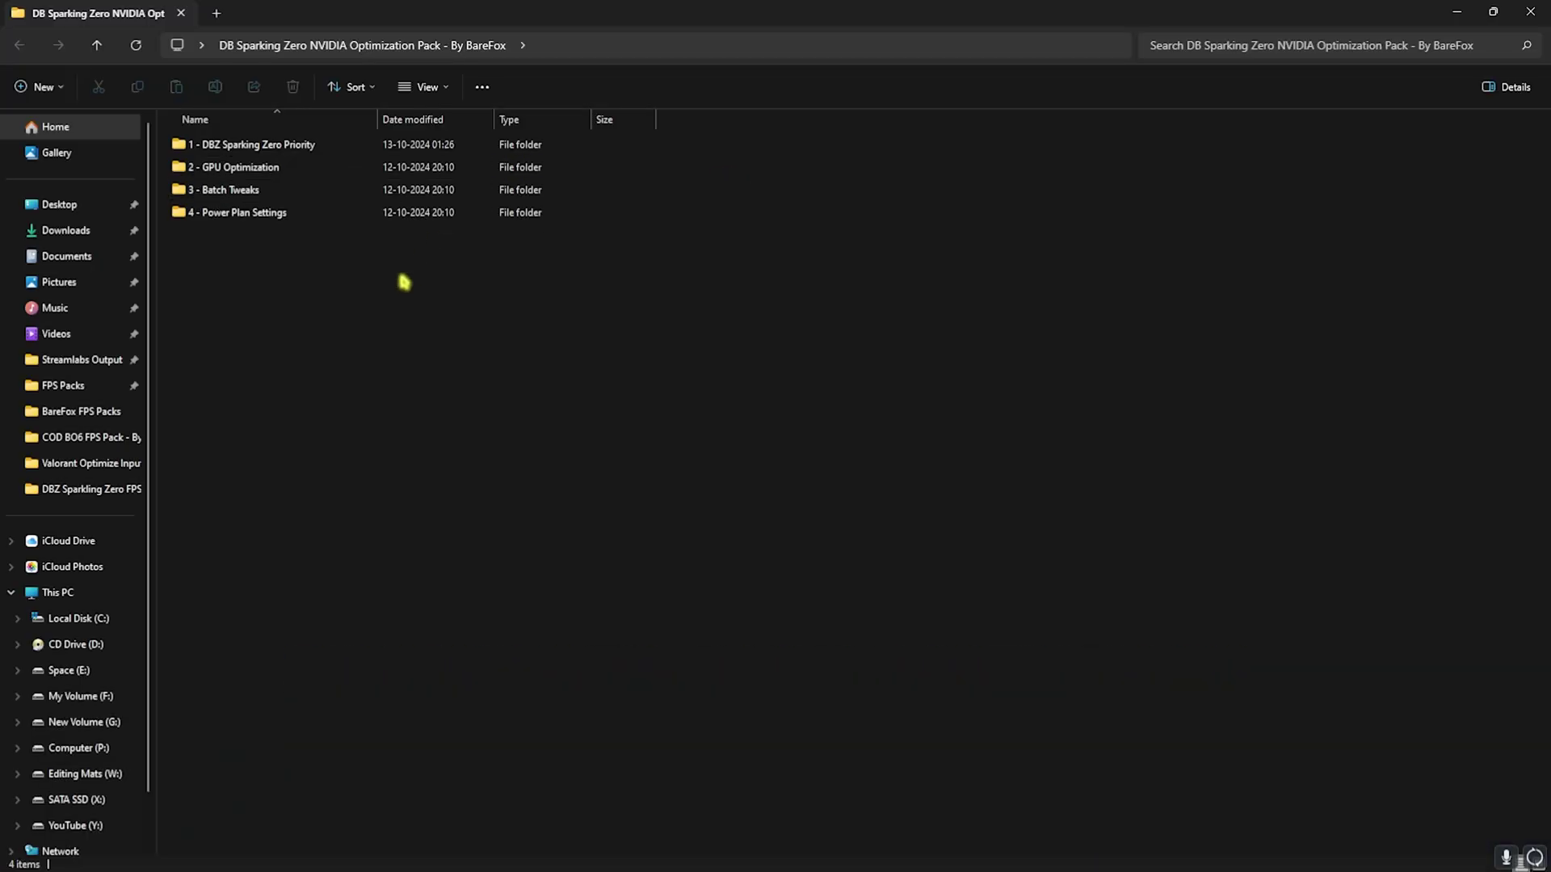
{"action": "left_click_drag", "start_coordinate": [400, 284], "coordinate": [311, 129]}
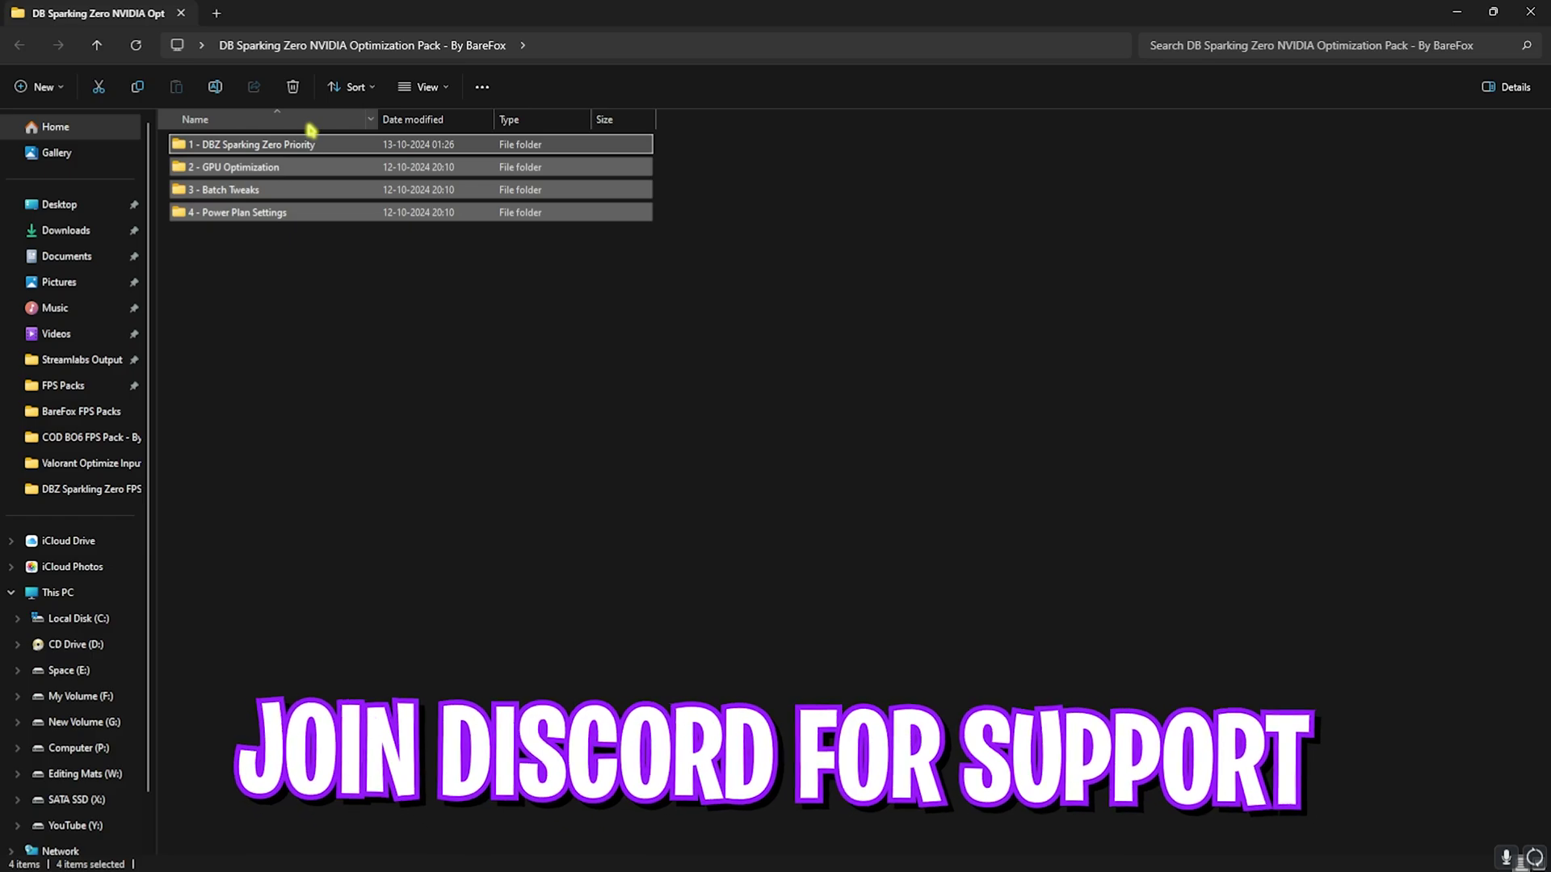
{"action": "left_click", "coordinate": [317, 310]}
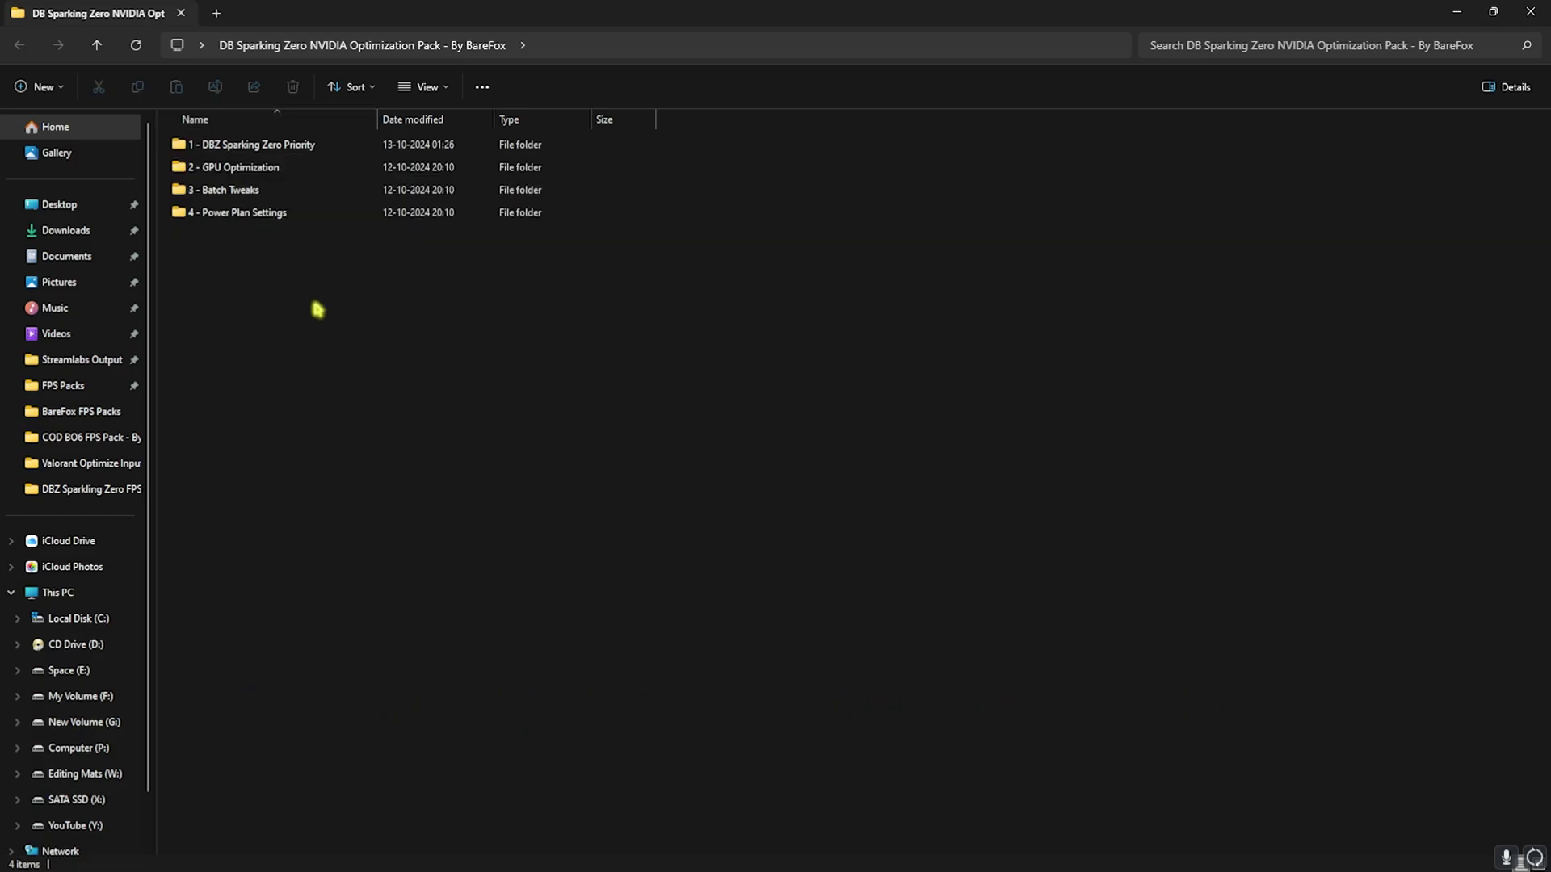
{"action": "double_click", "coordinate": [281, 146]}
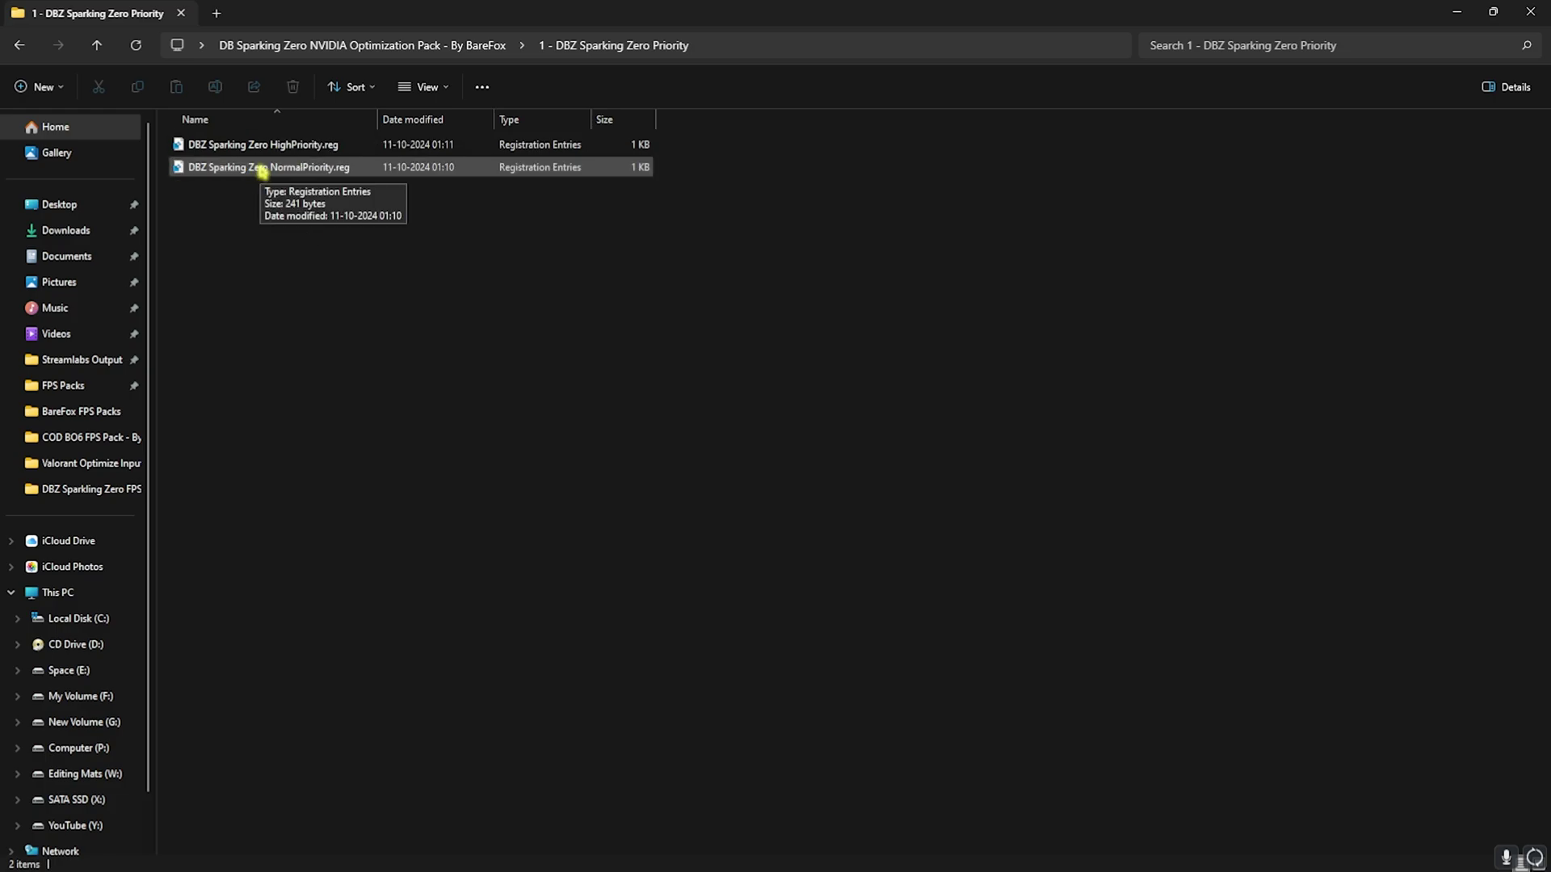
Step: Browse the three .reg files in 2 - GPU Optimization, then return to the pack folder
{"action": "key", "text": "alt+Up"}
{"action": "double_click", "coordinate": [273, 166]}
{"action": "left_click_drag", "start_coordinate": [259, 327], "coordinate": [229, 139]}
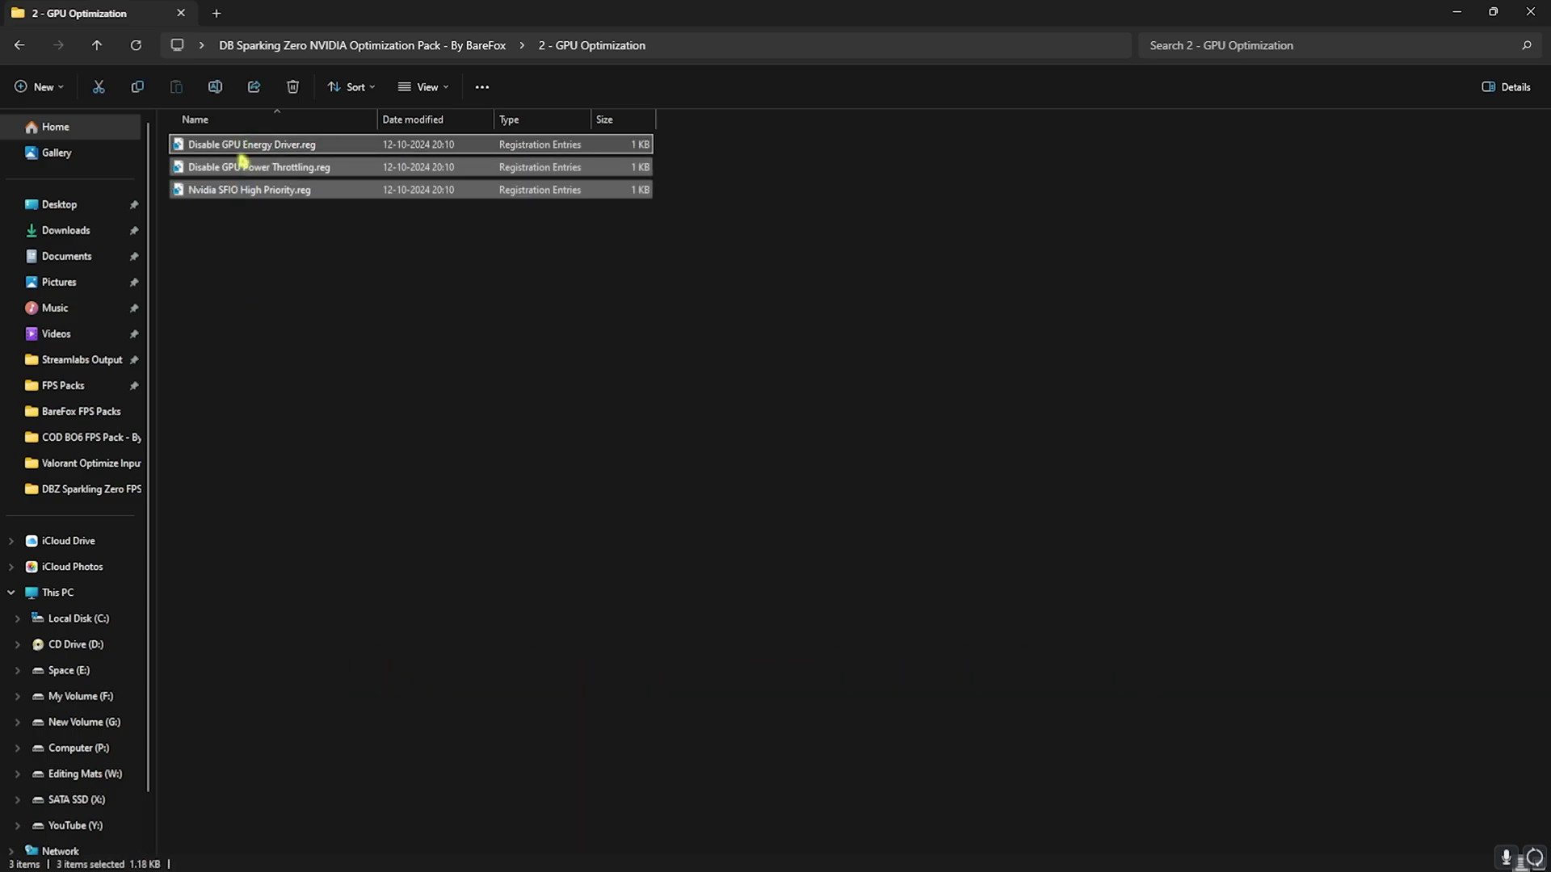
{"action": "left_click", "coordinate": [236, 289]}
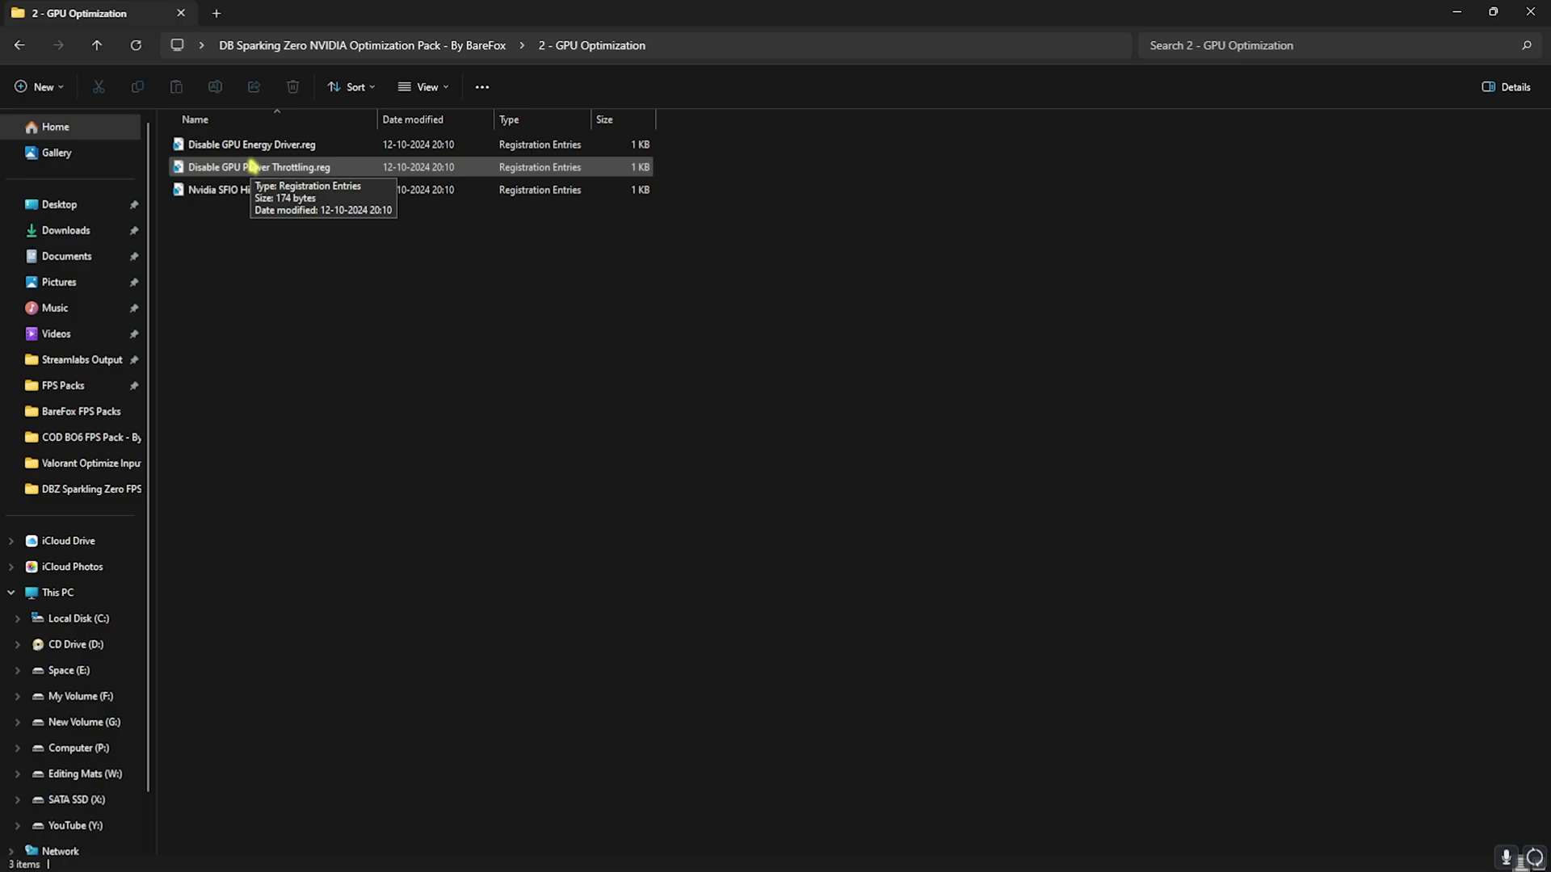
{"action": "left_click", "coordinate": [388, 46]}
Step: Open 3 - Batch Tweaks and view BCD Tweaks.cmd in Notepad
{"action": "double_click", "coordinate": [250, 188]}
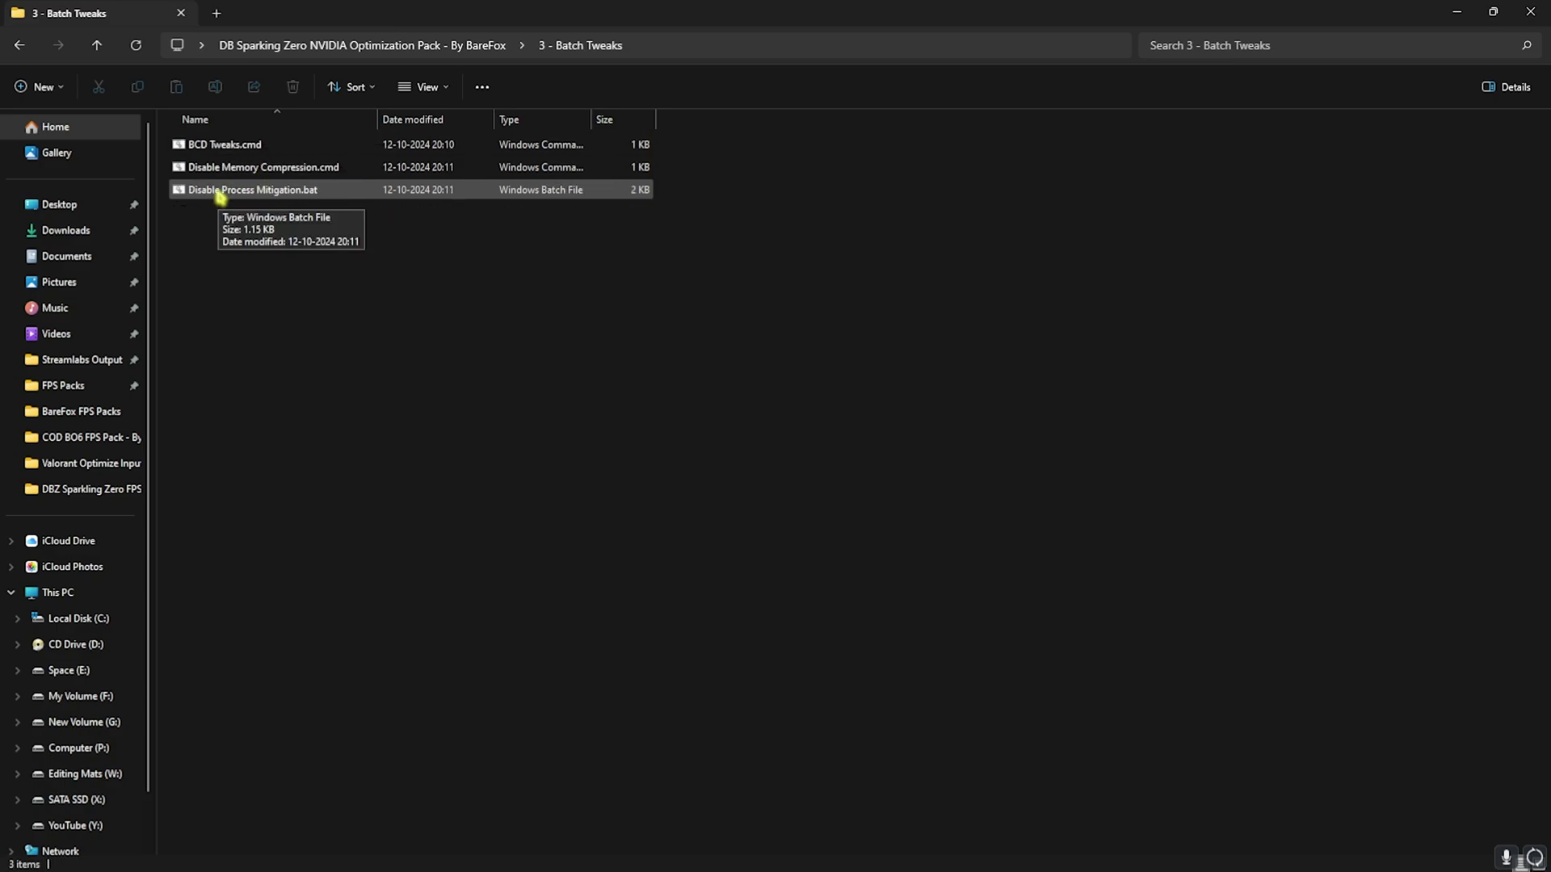
{"action": "left_click", "coordinate": [247, 147]}
{"action": "right_click", "coordinate": [247, 147]}
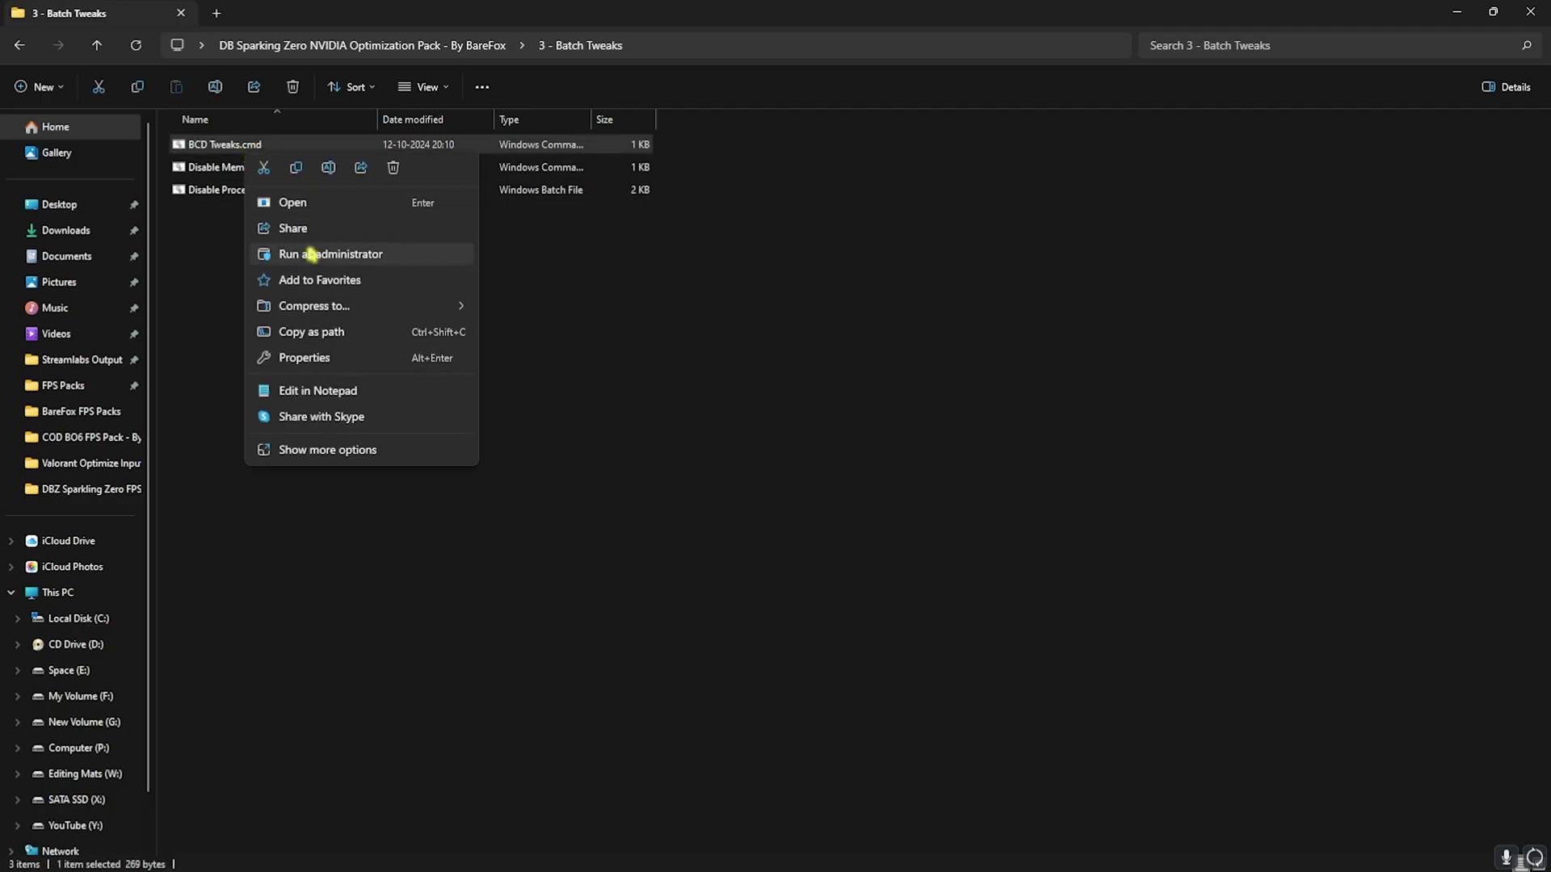
{"action": "left_click", "coordinate": [203, 247]}
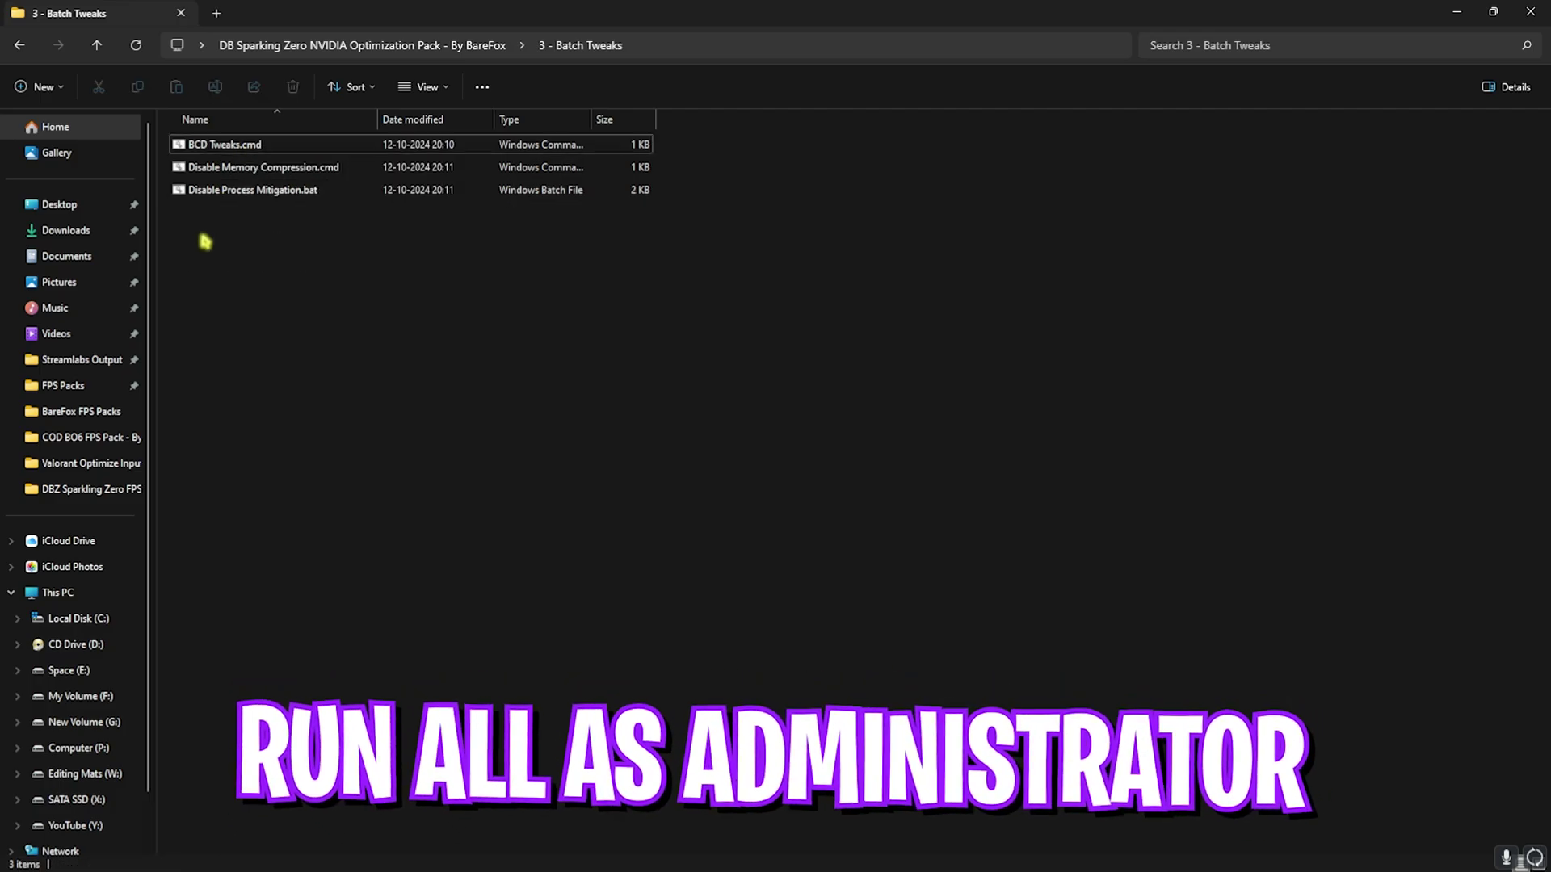
{"action": "left_click", "coordinate": [254, 142]}
{"action": "right_click", "coordinate": [256, 142]}
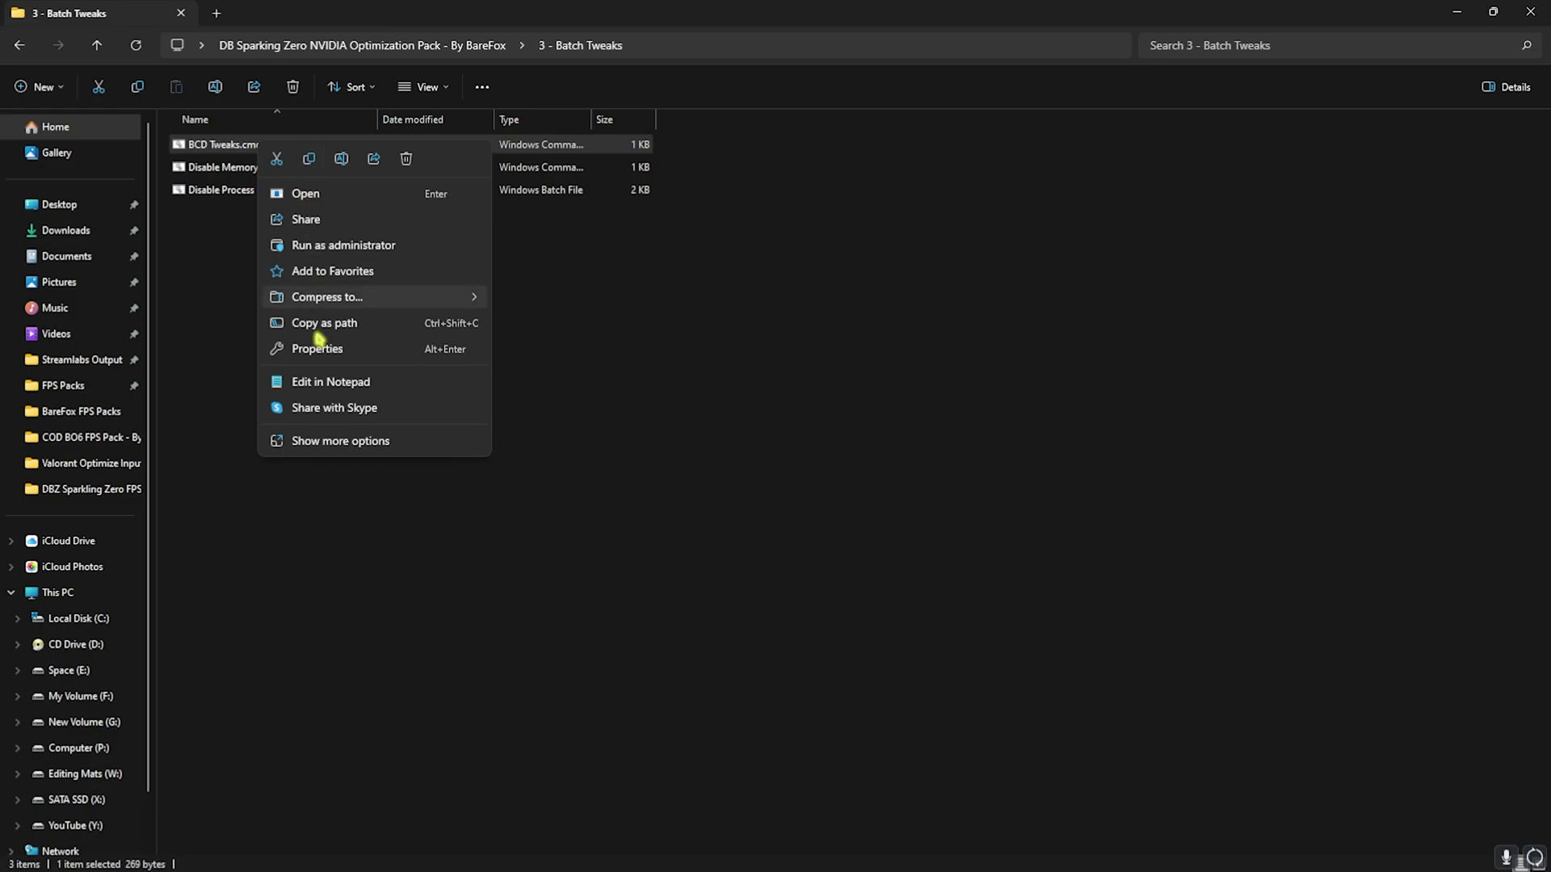
{"action": "left_click", "coordinate": [399, 320]}
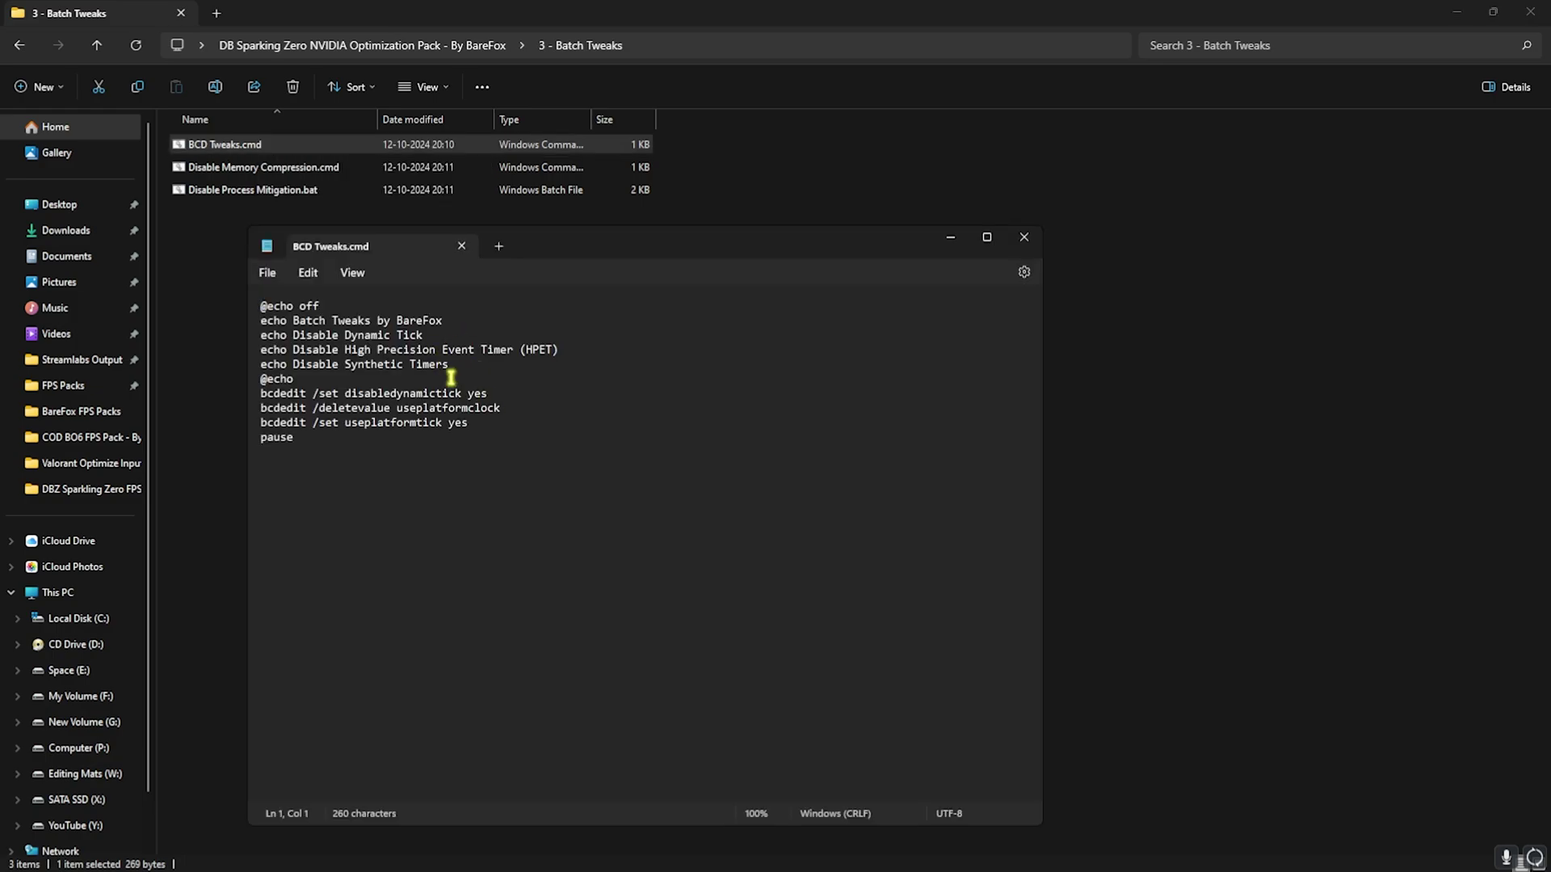
{"action": "left_click", "coordinate": [461, 246]}
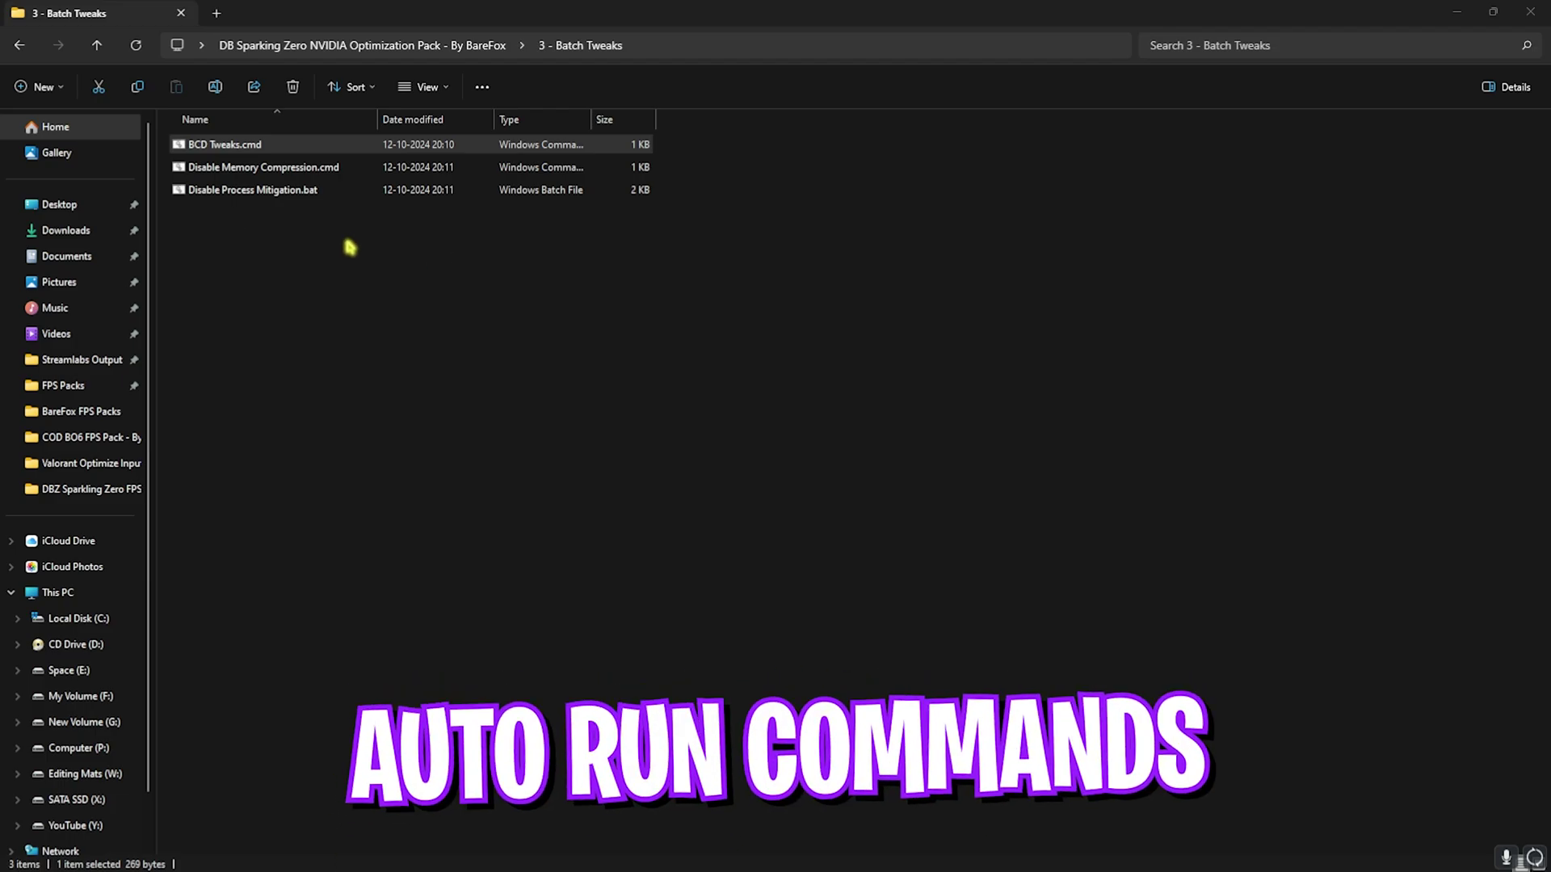
Step: View Disable Memory Compression.cmd in Notepad, then go back to the pack's top-level folder
{"action": "left_click", "coordinate": [330, 168]}
{"action": "right_click", "coordinate": [329, 170]}
{"action": "left_click", "coordinate": [388, 408]}
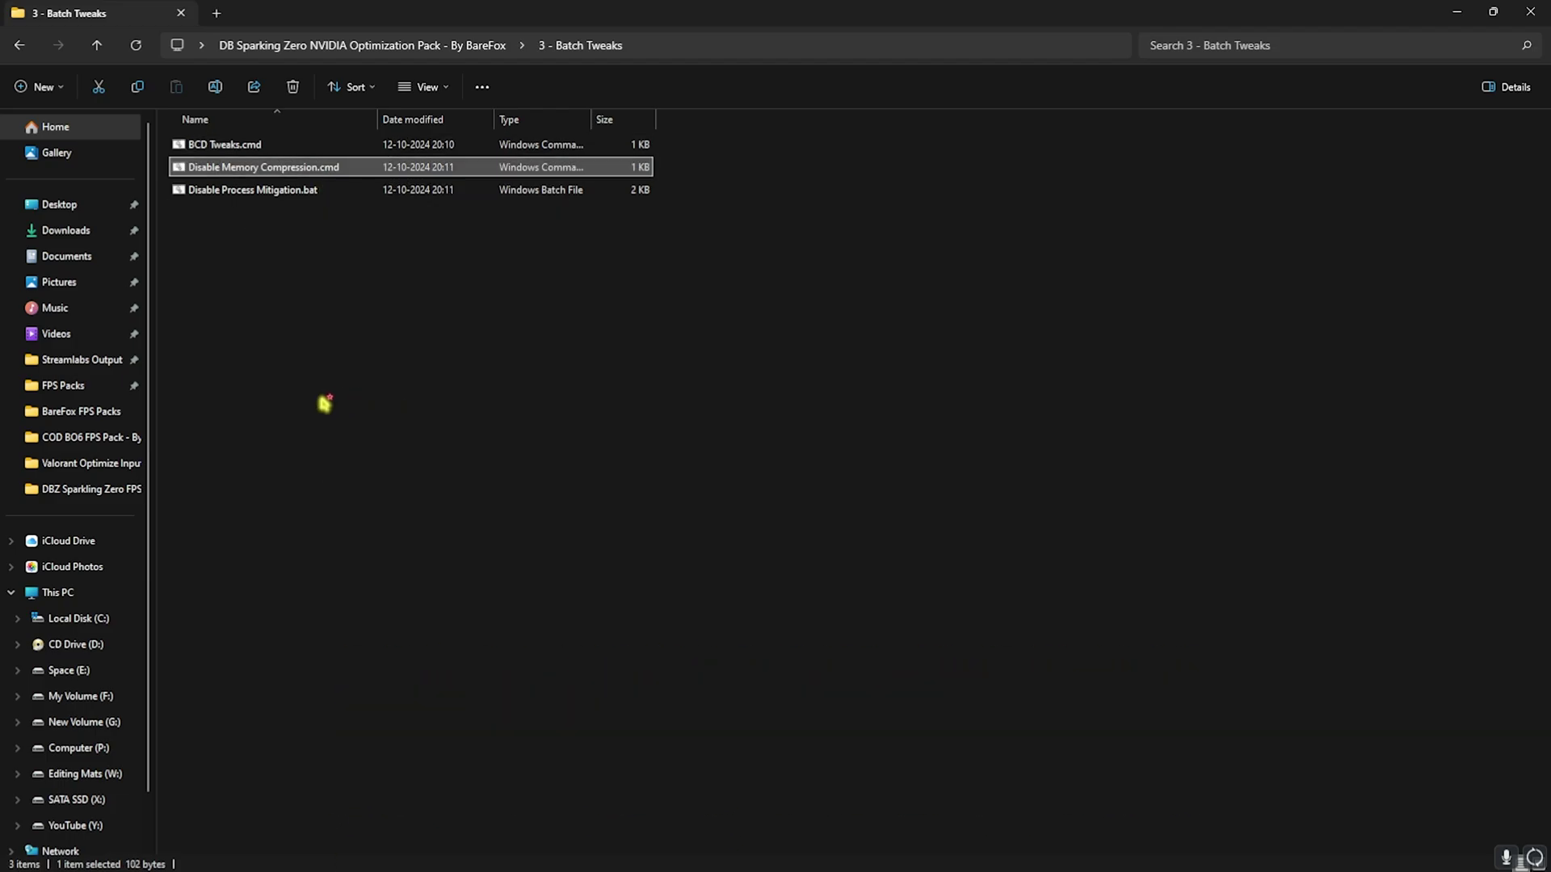
{"action": "left_click", "coordinate": [463, 246]}
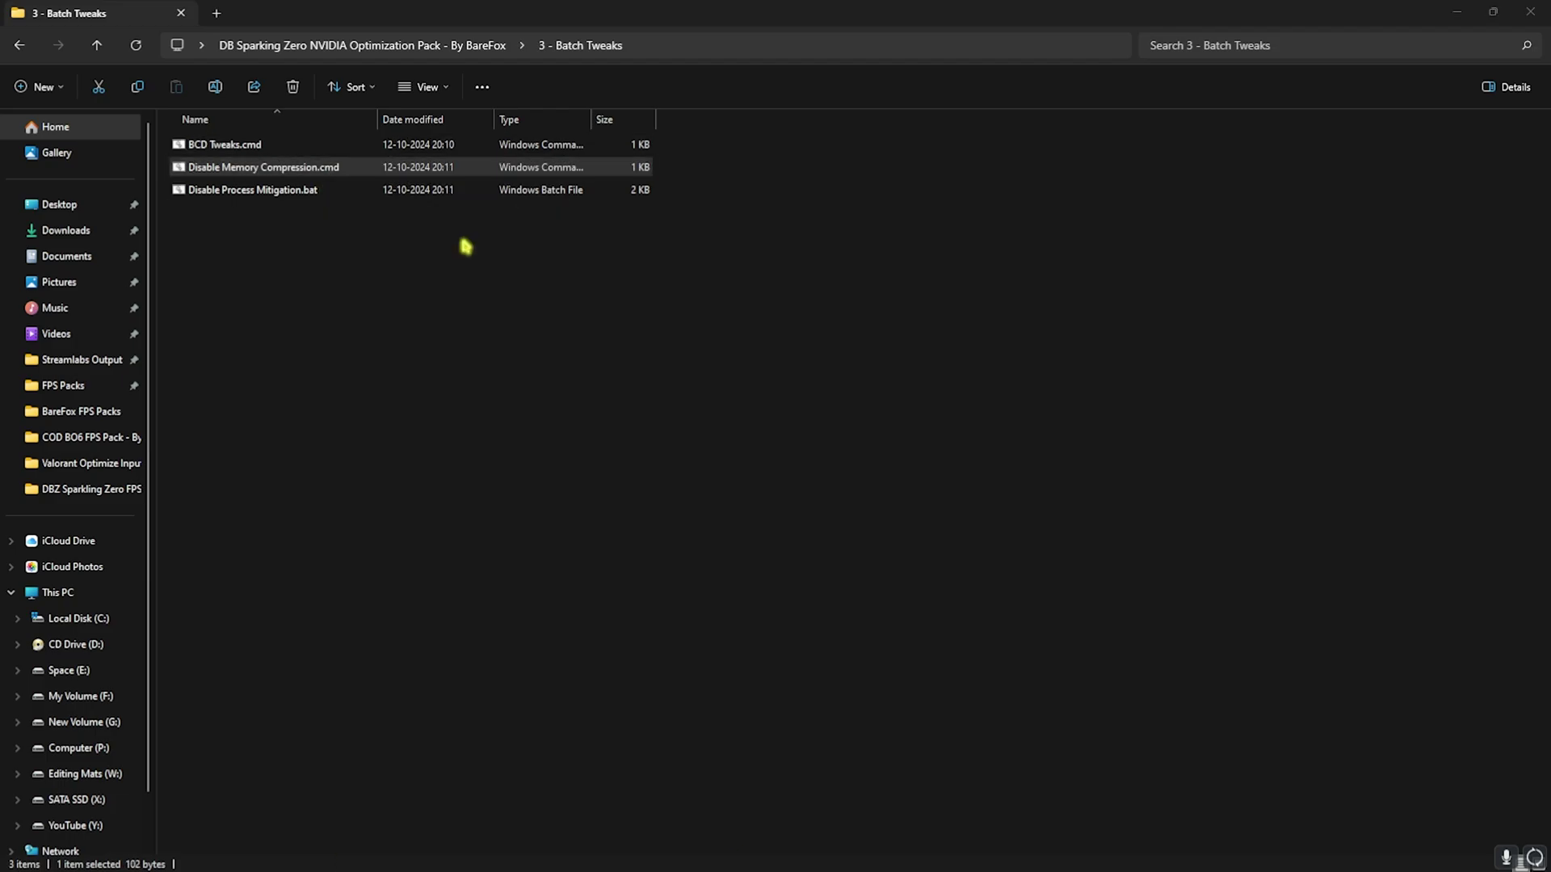
{"action": "left_click", "coordinate": [433, 46]}
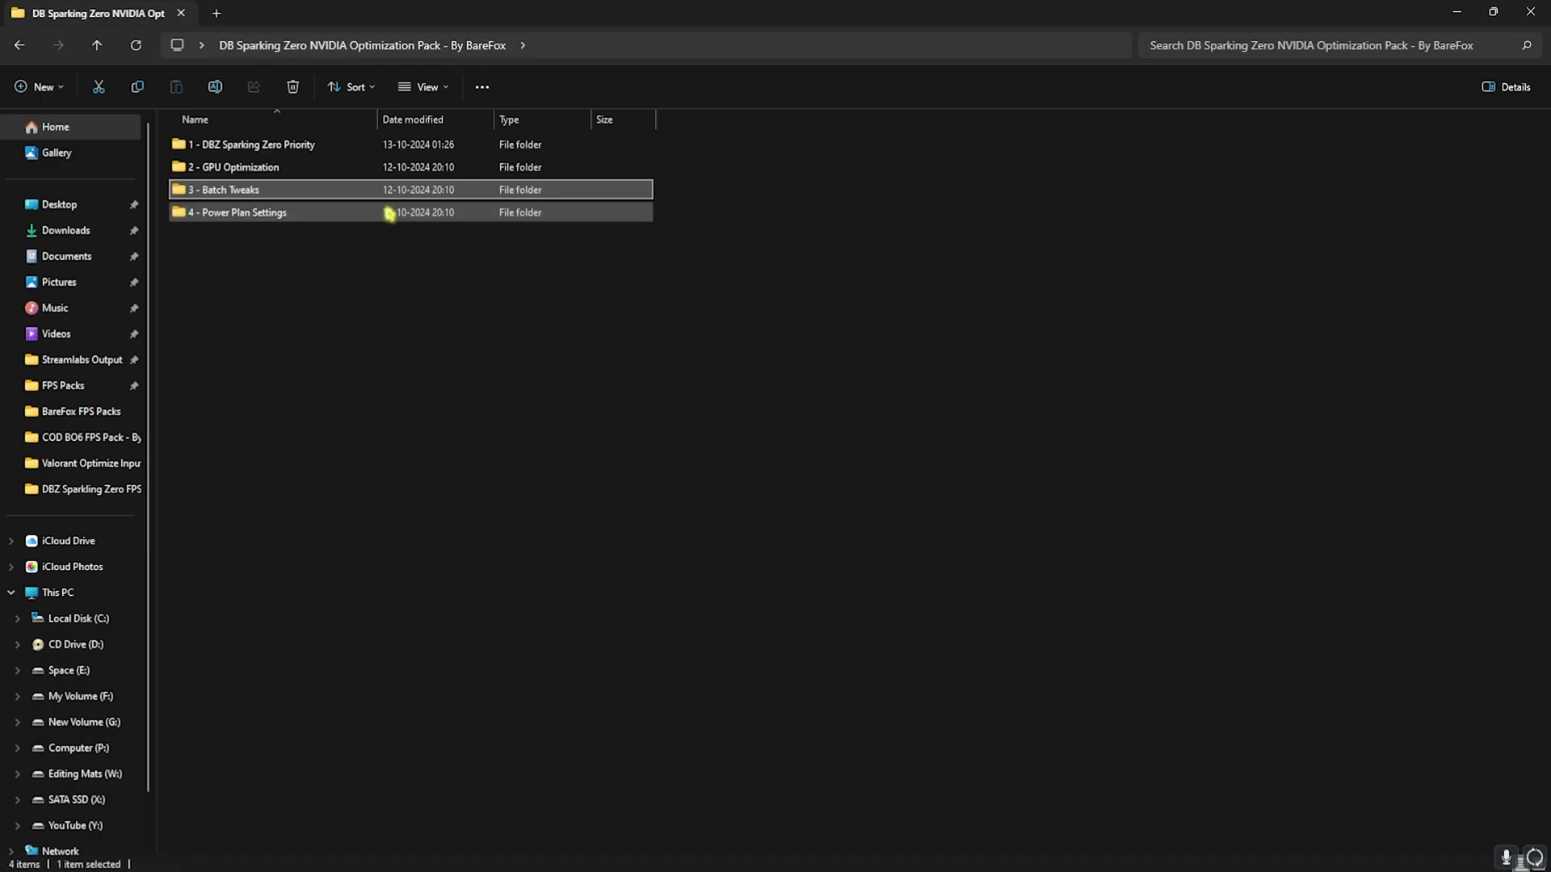
{"action": "left_click", "coordinate": [244, 213]}
Step: Use 4 - Power Plan Settings to choose the Ultimate Performance plan, then close Power Options and Explorer
{"action": "double_click", "coordinate": [244, 214]}
{"action": "left_click", "coordinate": [249, 152]}
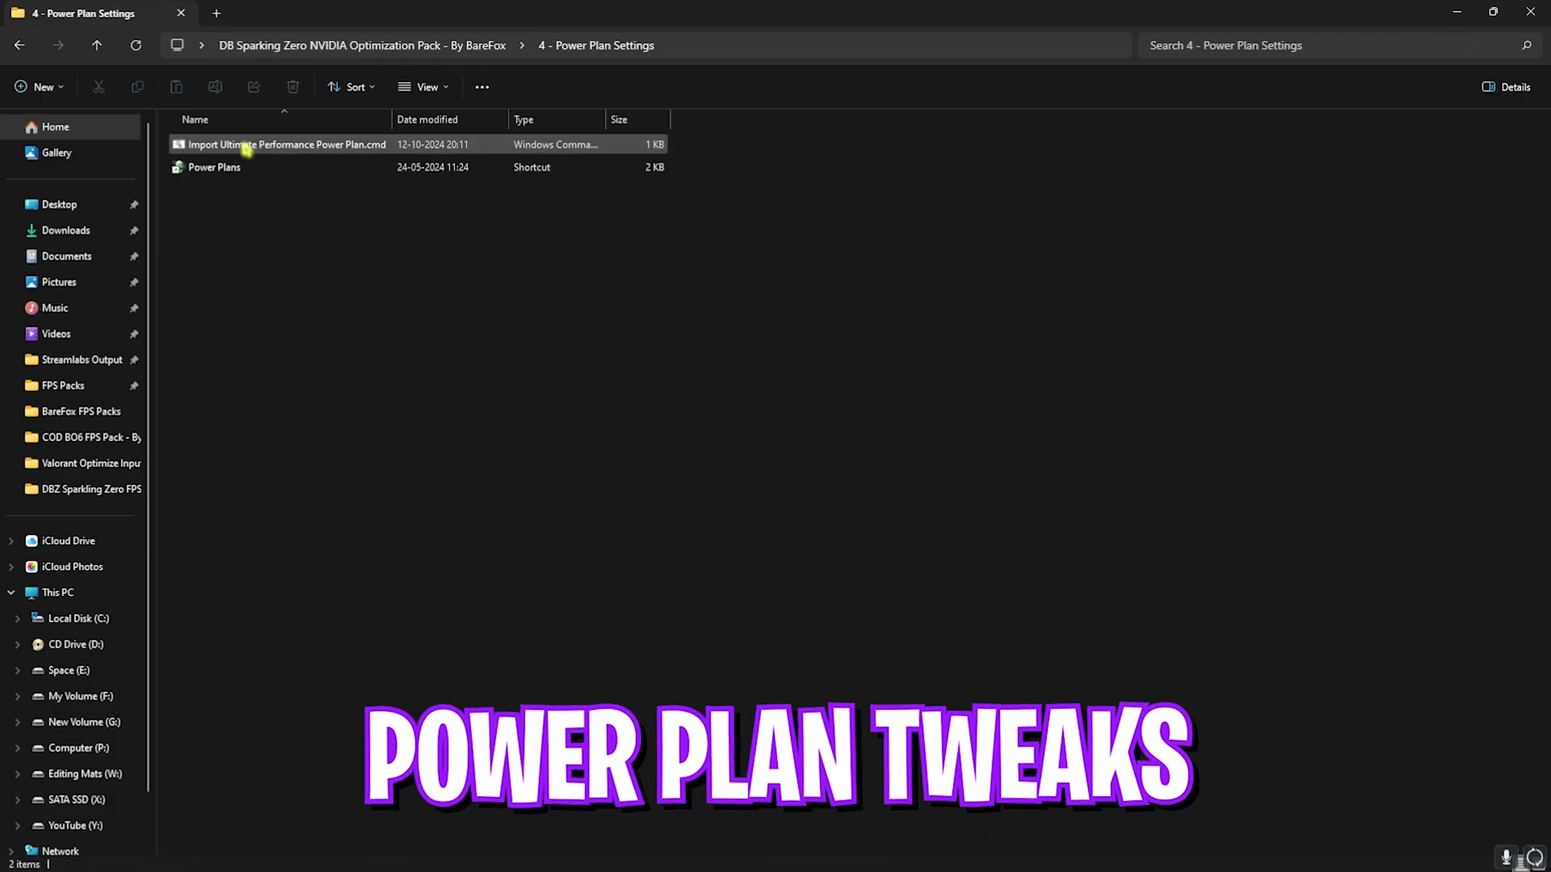
{"action": "right_click", "coordinate": [303, 153]}
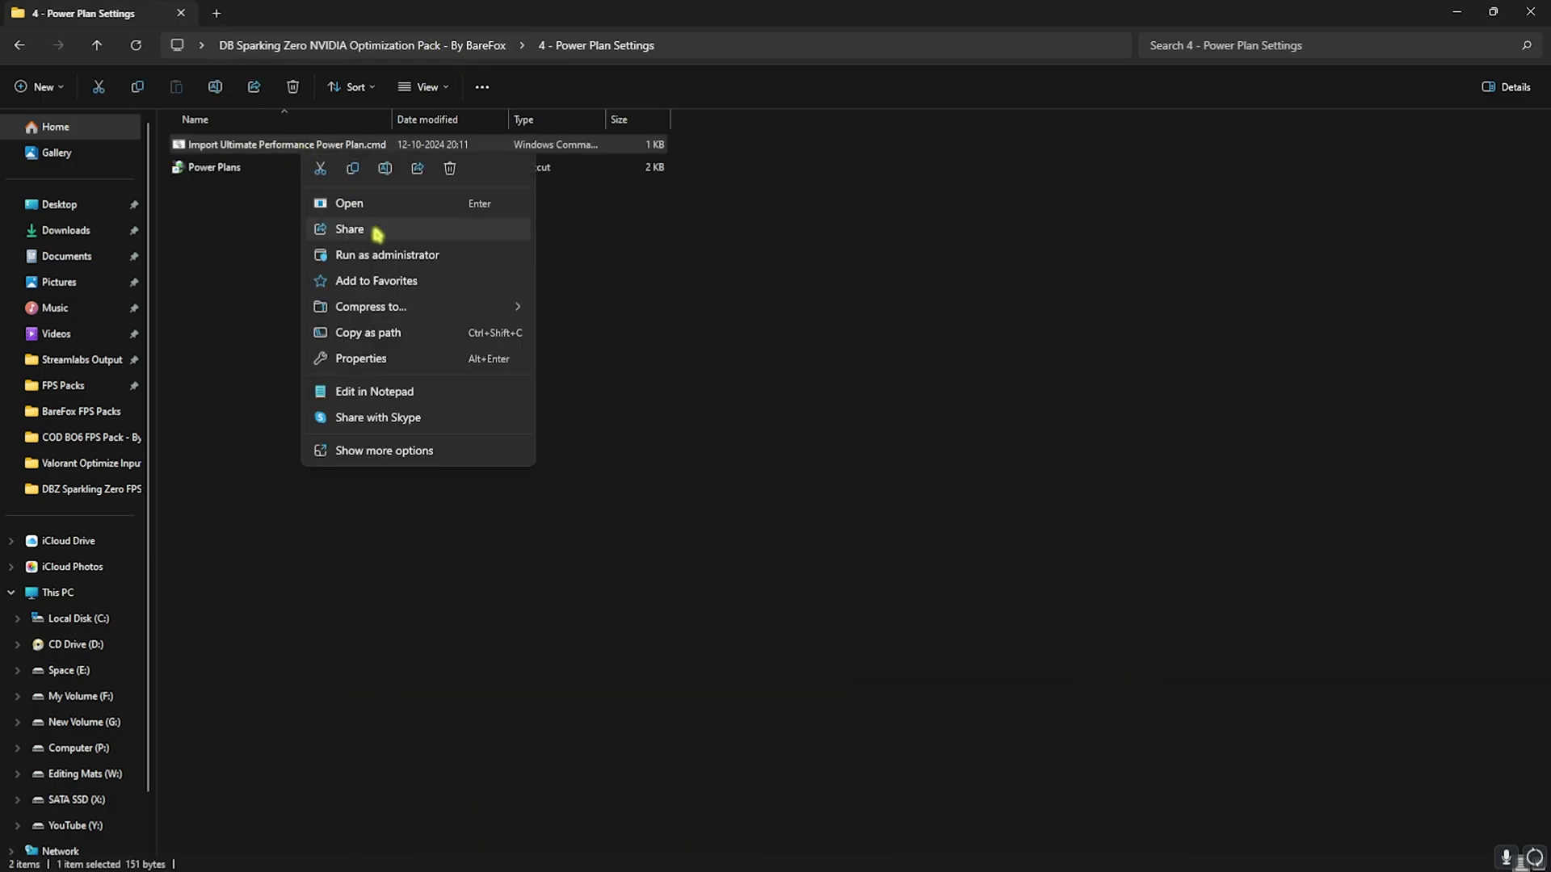
{"action": "left_click", "coordinate": [233, 219]}
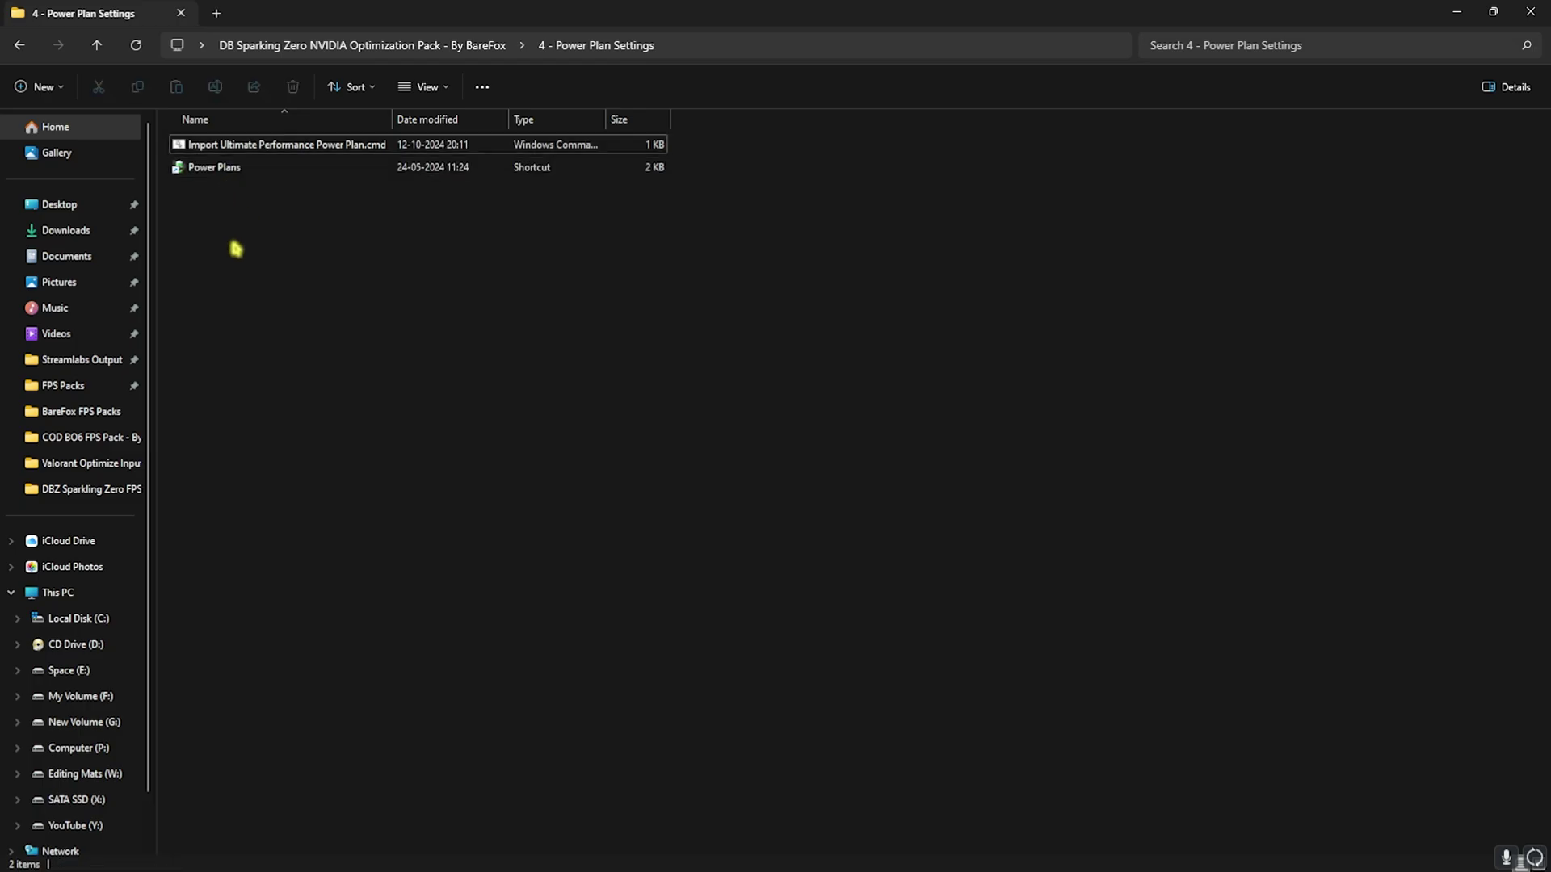
{"action": "left_click", "coordinate": [210, 171]}
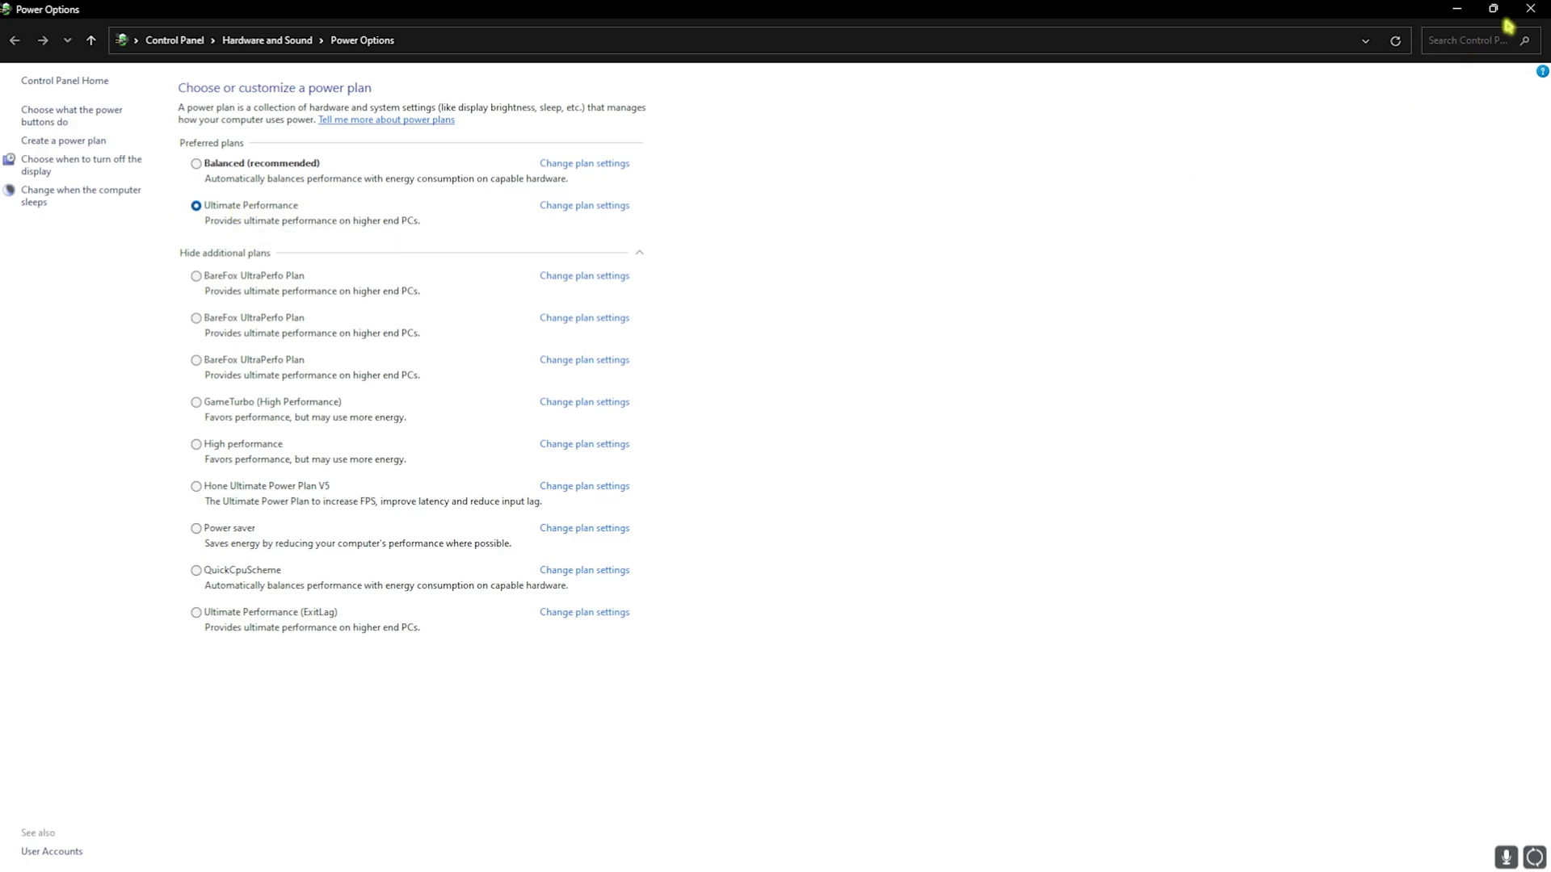
{"action": "left_click", "coordinate": [1530, 8]}
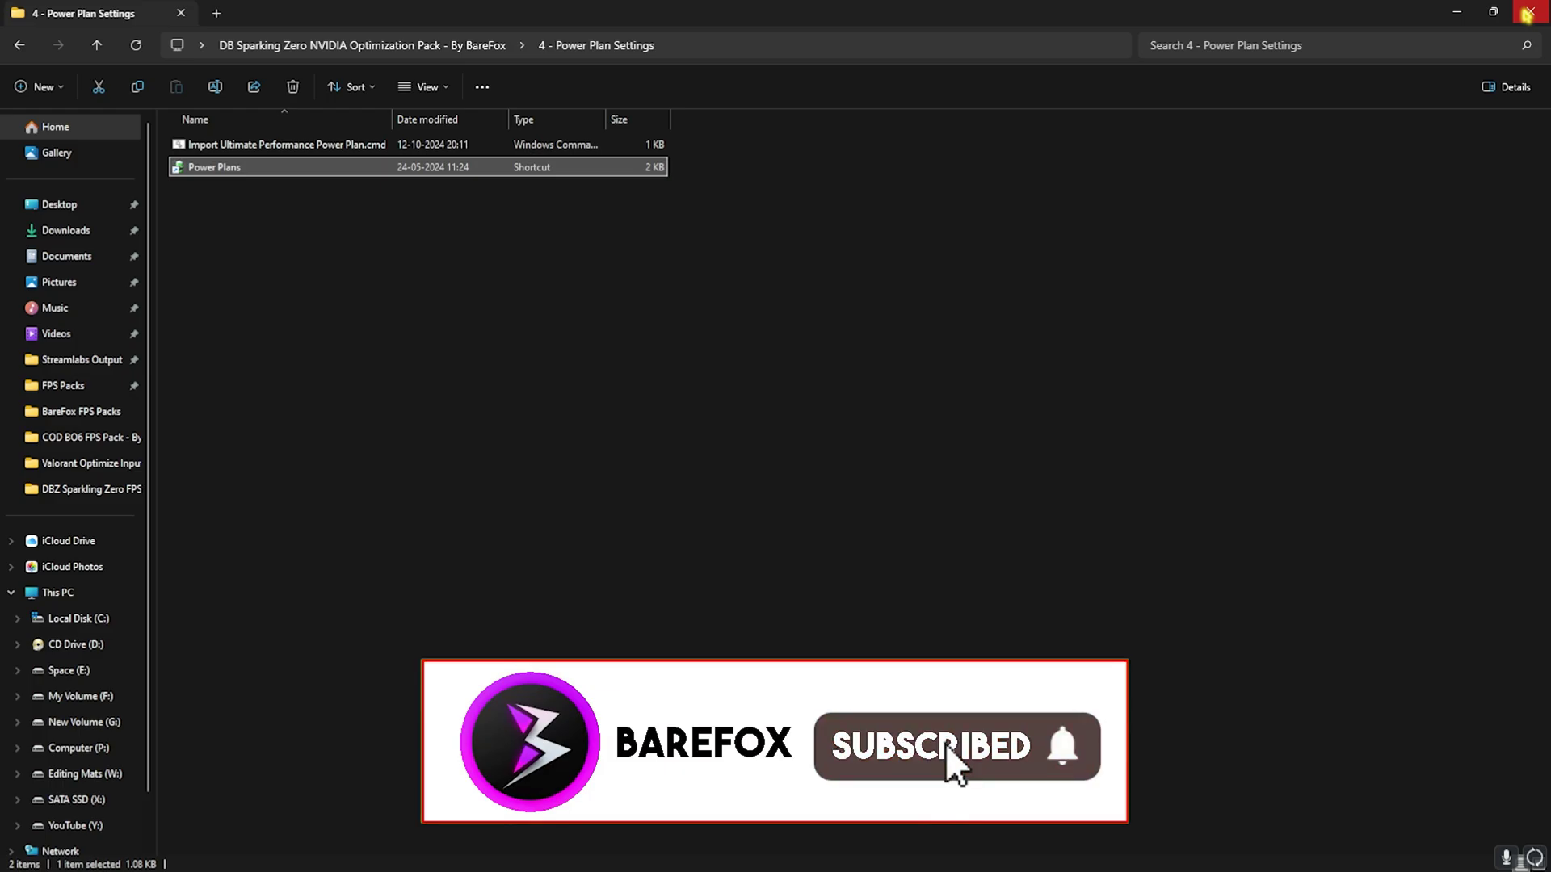
{"action": "left_click", "coordinate": [1526, 14]}
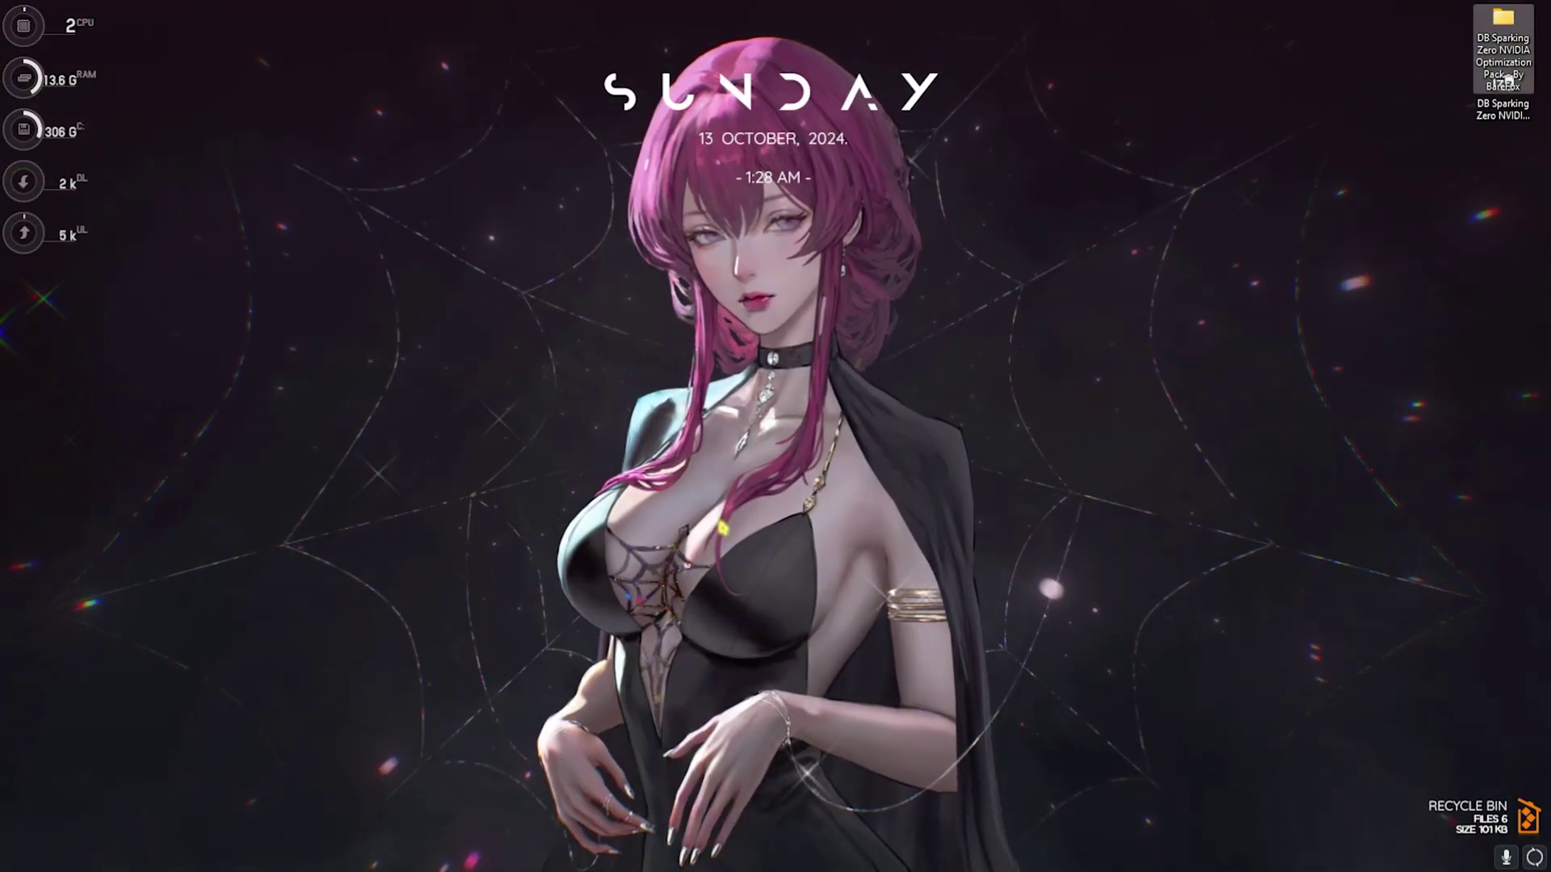